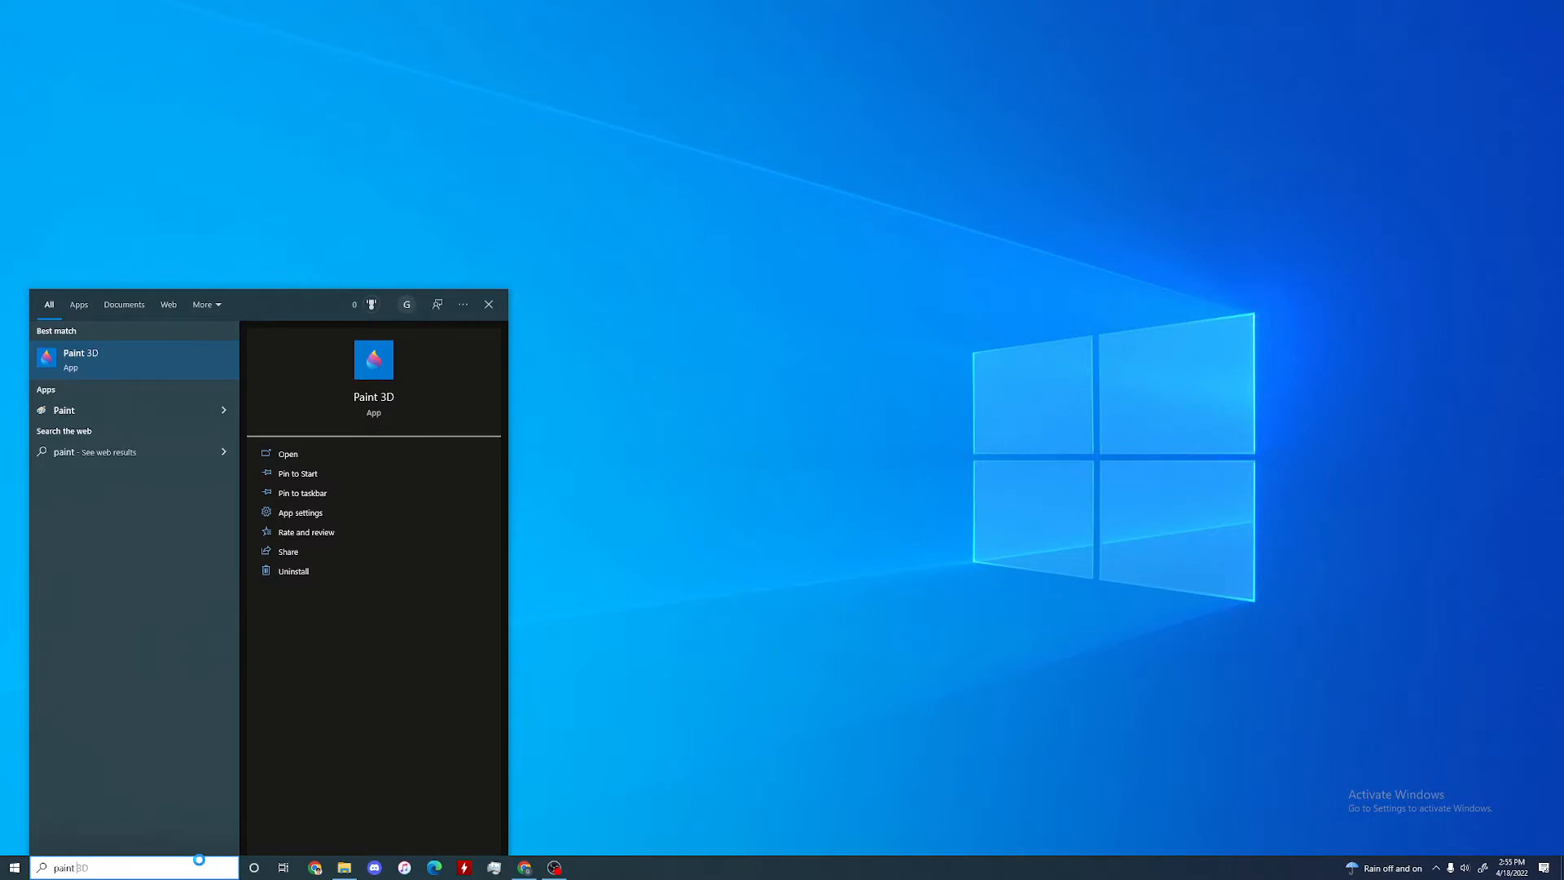
Step: Launch Paint 3D and start a new blank project
{"action": "type", "text": "3d"}
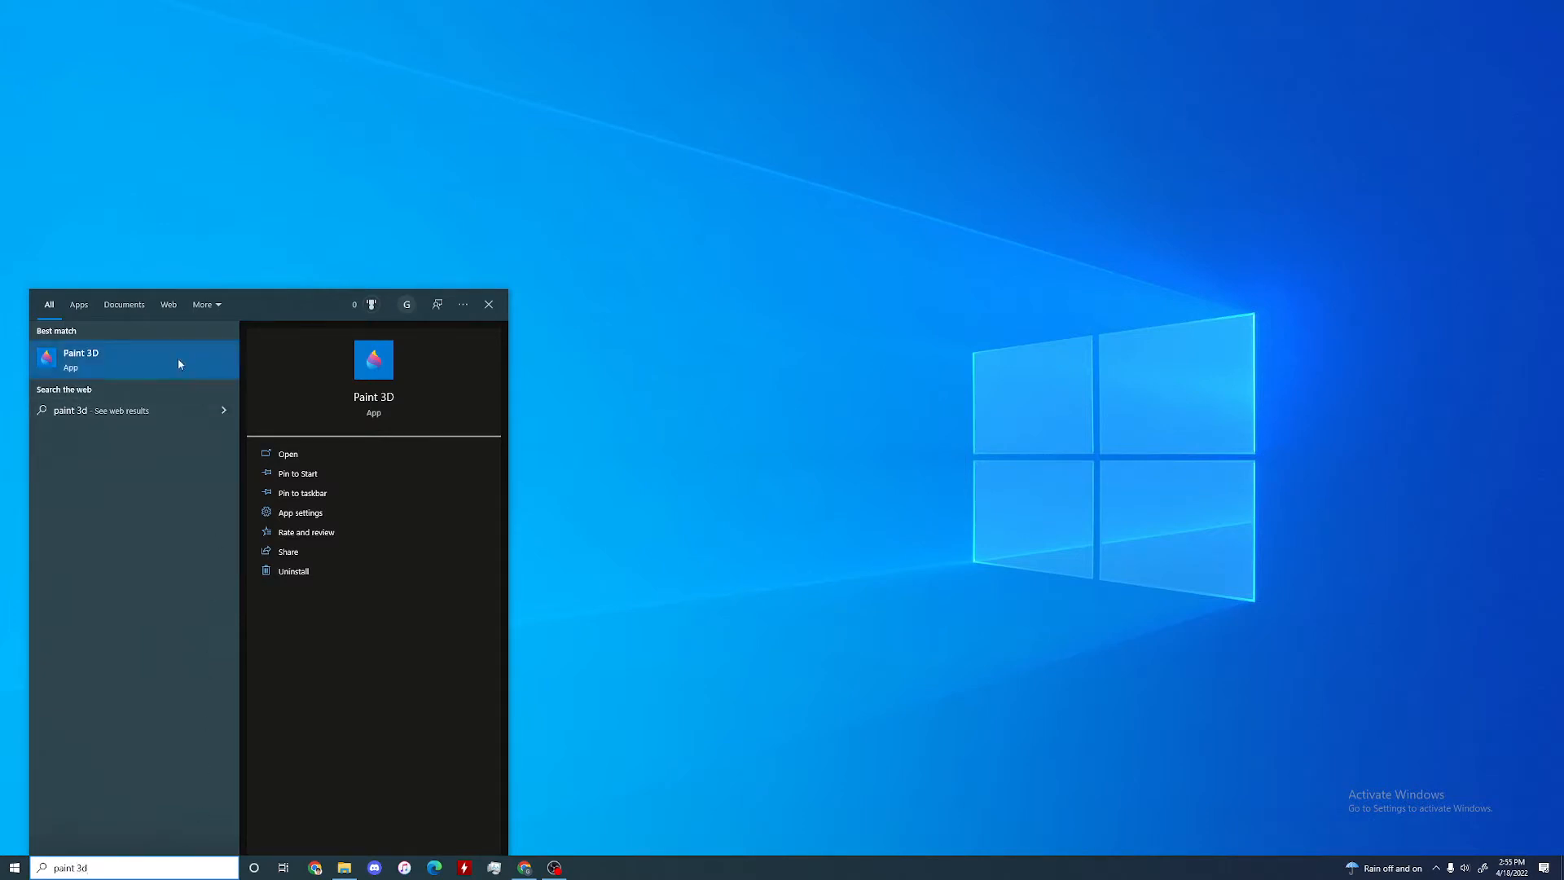
{"action": "left_click", "coordinate": [179, 363]}
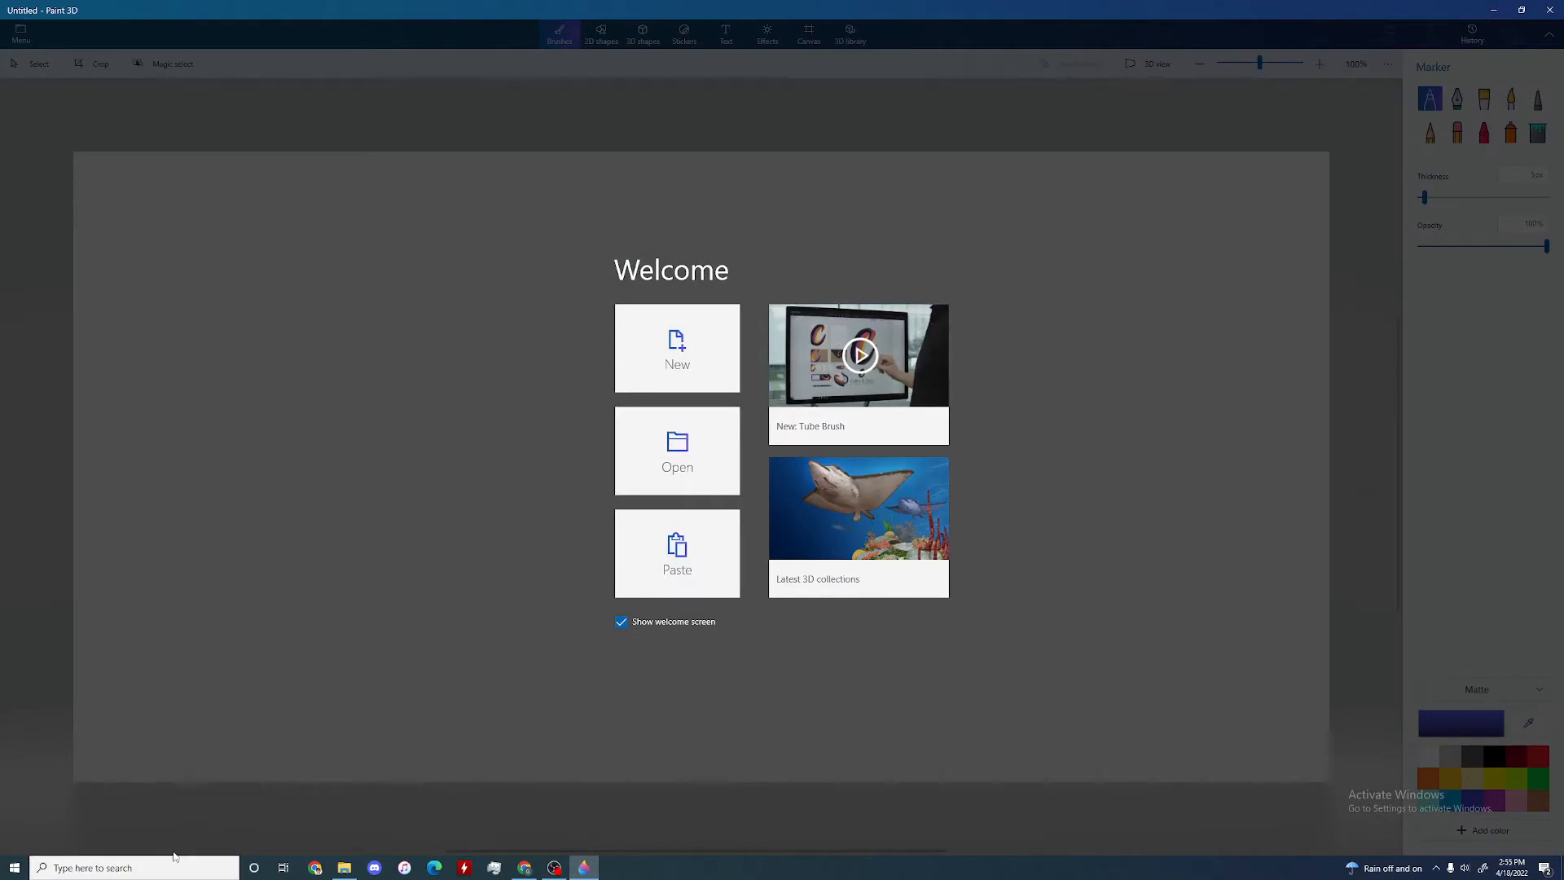
{"action": "left_click", "coordinate": [524, 868]}
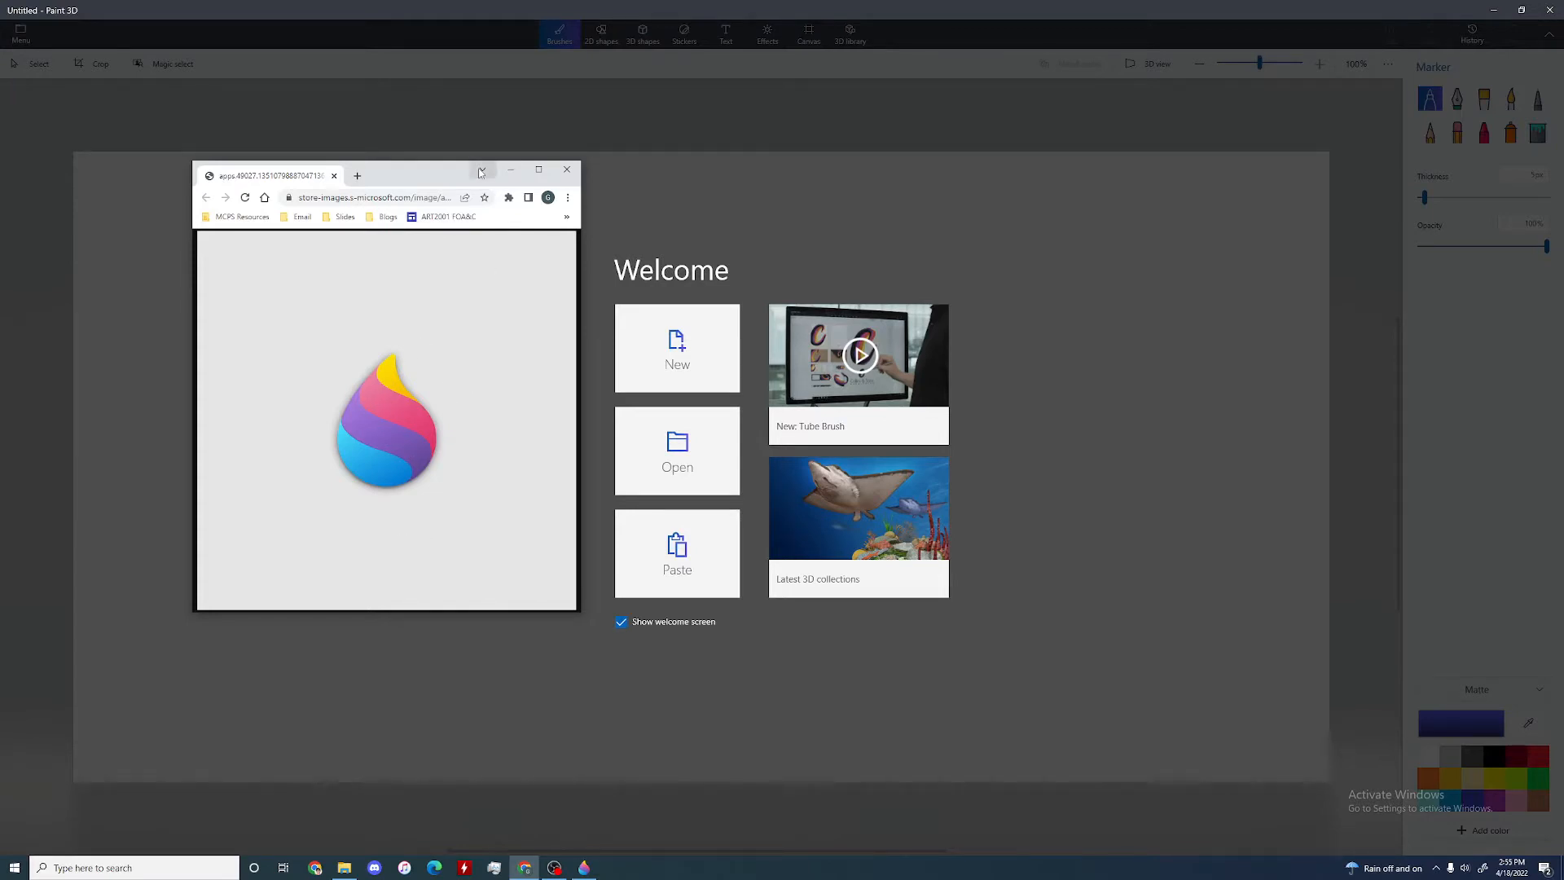
{"action": "left_click", "coordinate": [508, 171]}
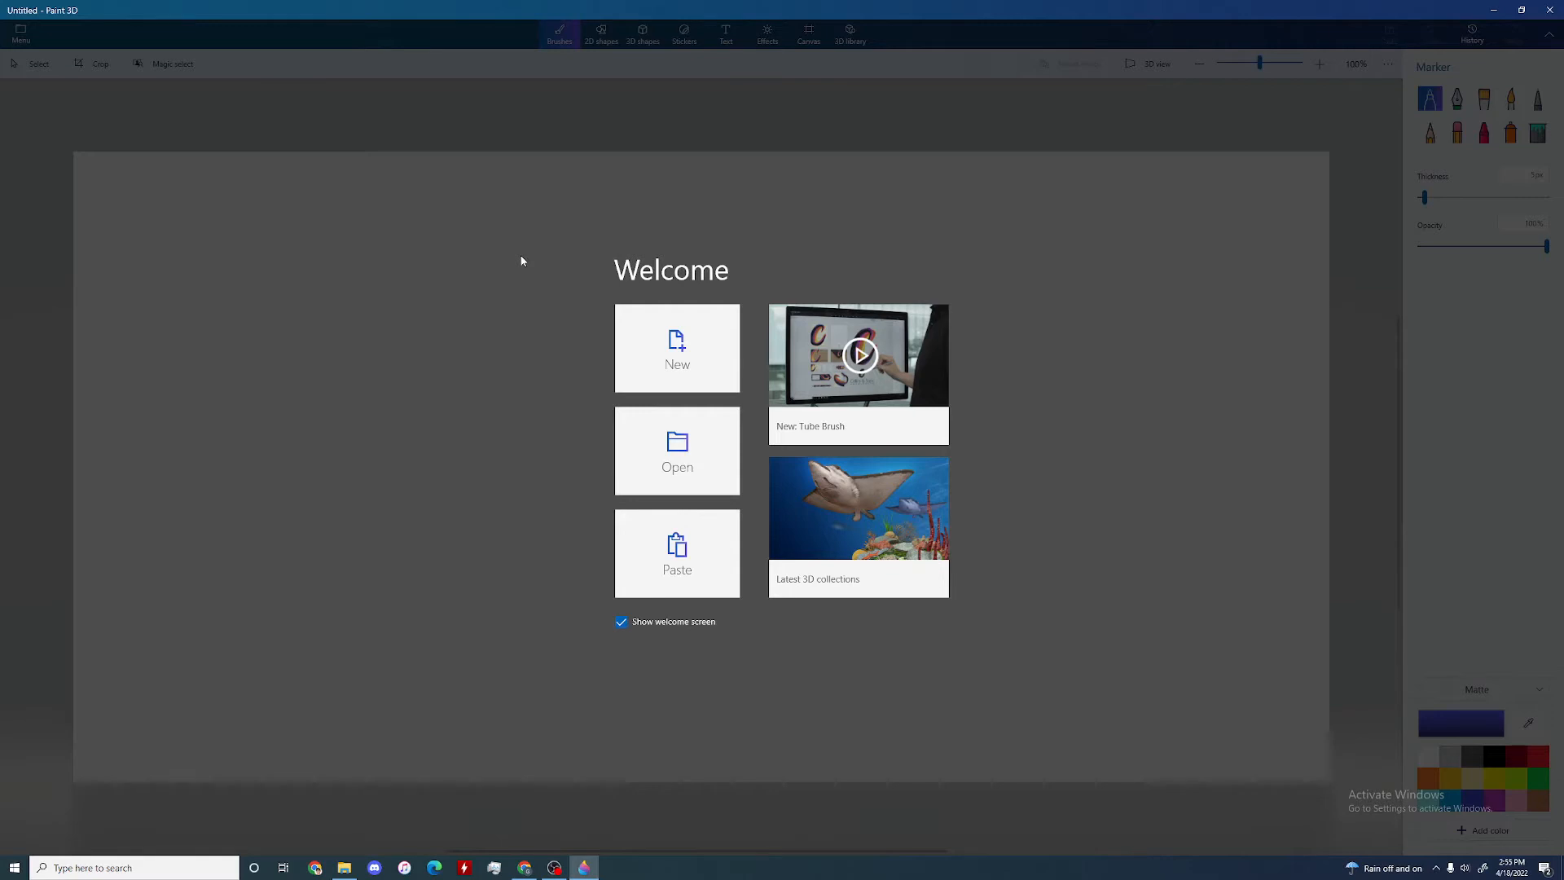
{"action": "left_click", "coordinate": [680, 349]}
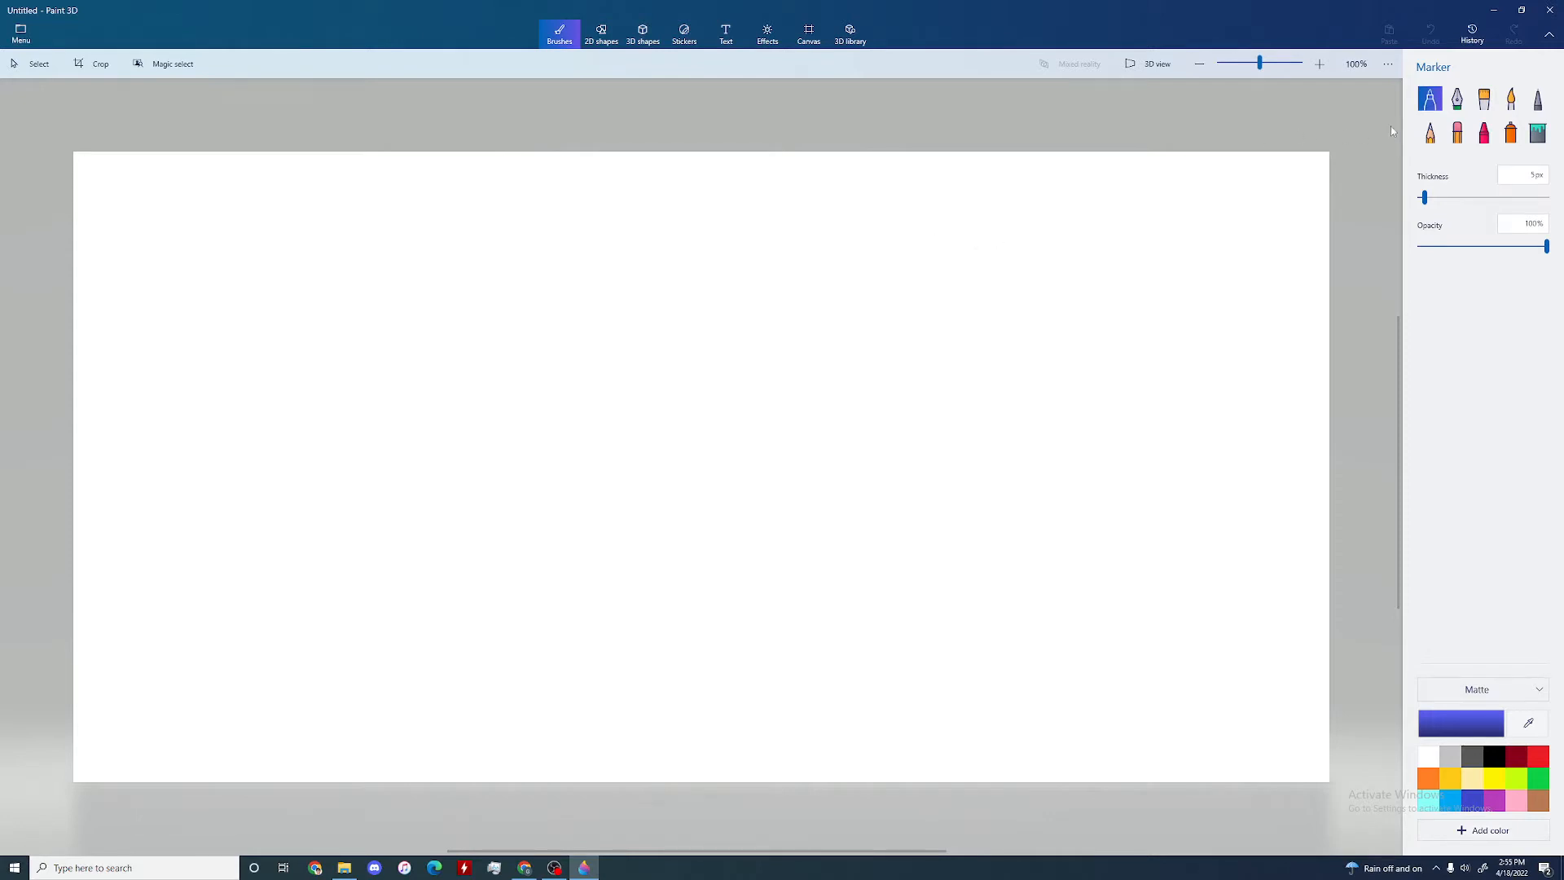
Step: Paint wavy test strokes on the canvas with the oil brush in red and the crayon in red and orange
{"action": "left_click", "coordinate": [1484, 98]}
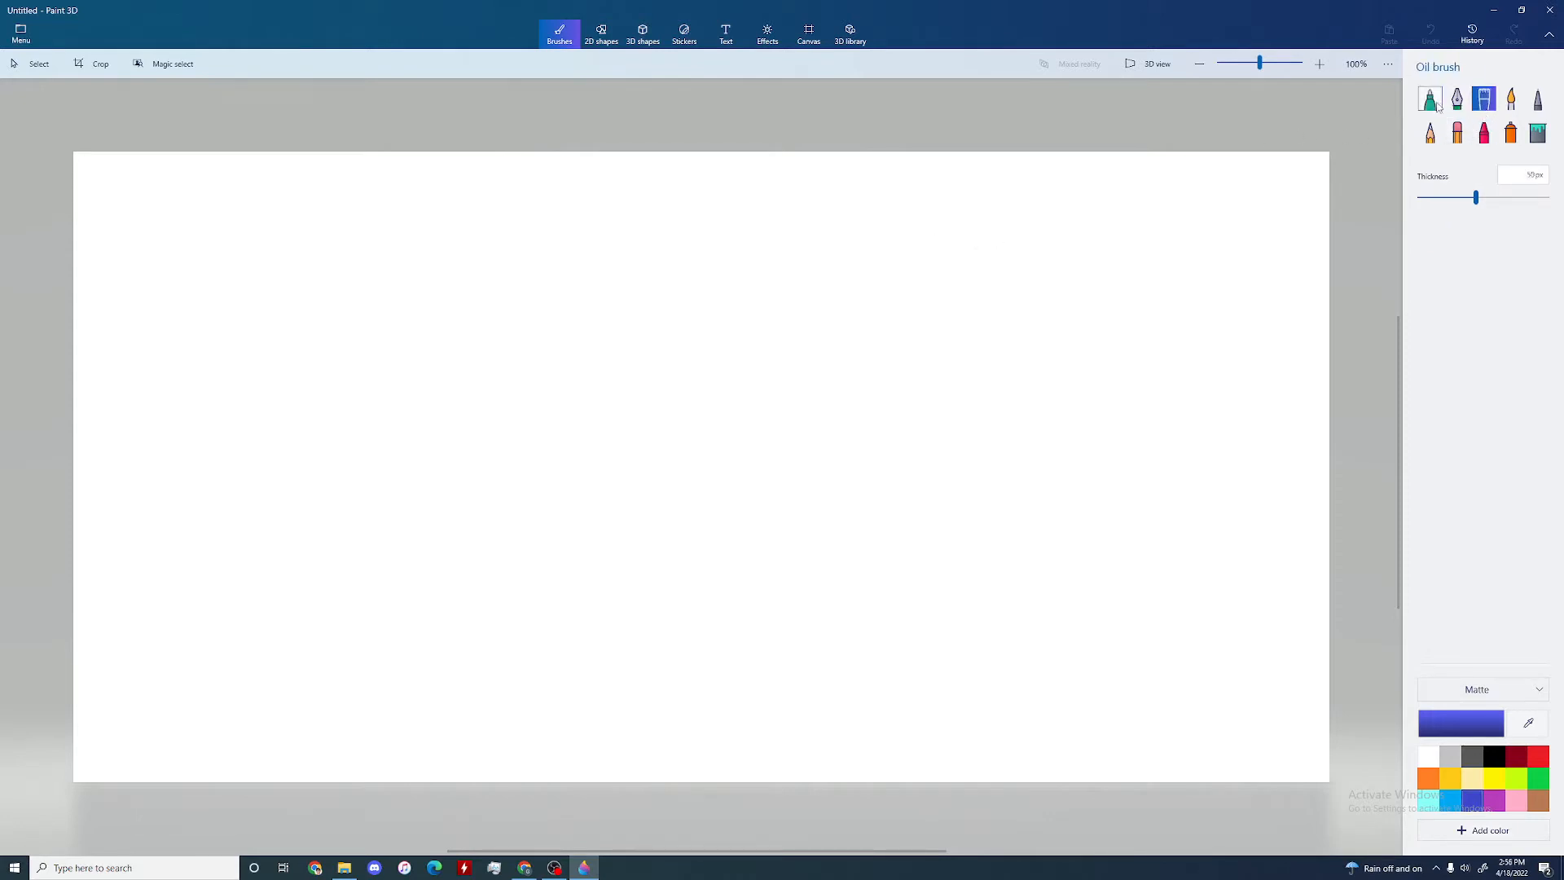
{"action": "left_click", "coordinate": [1537, 757]}
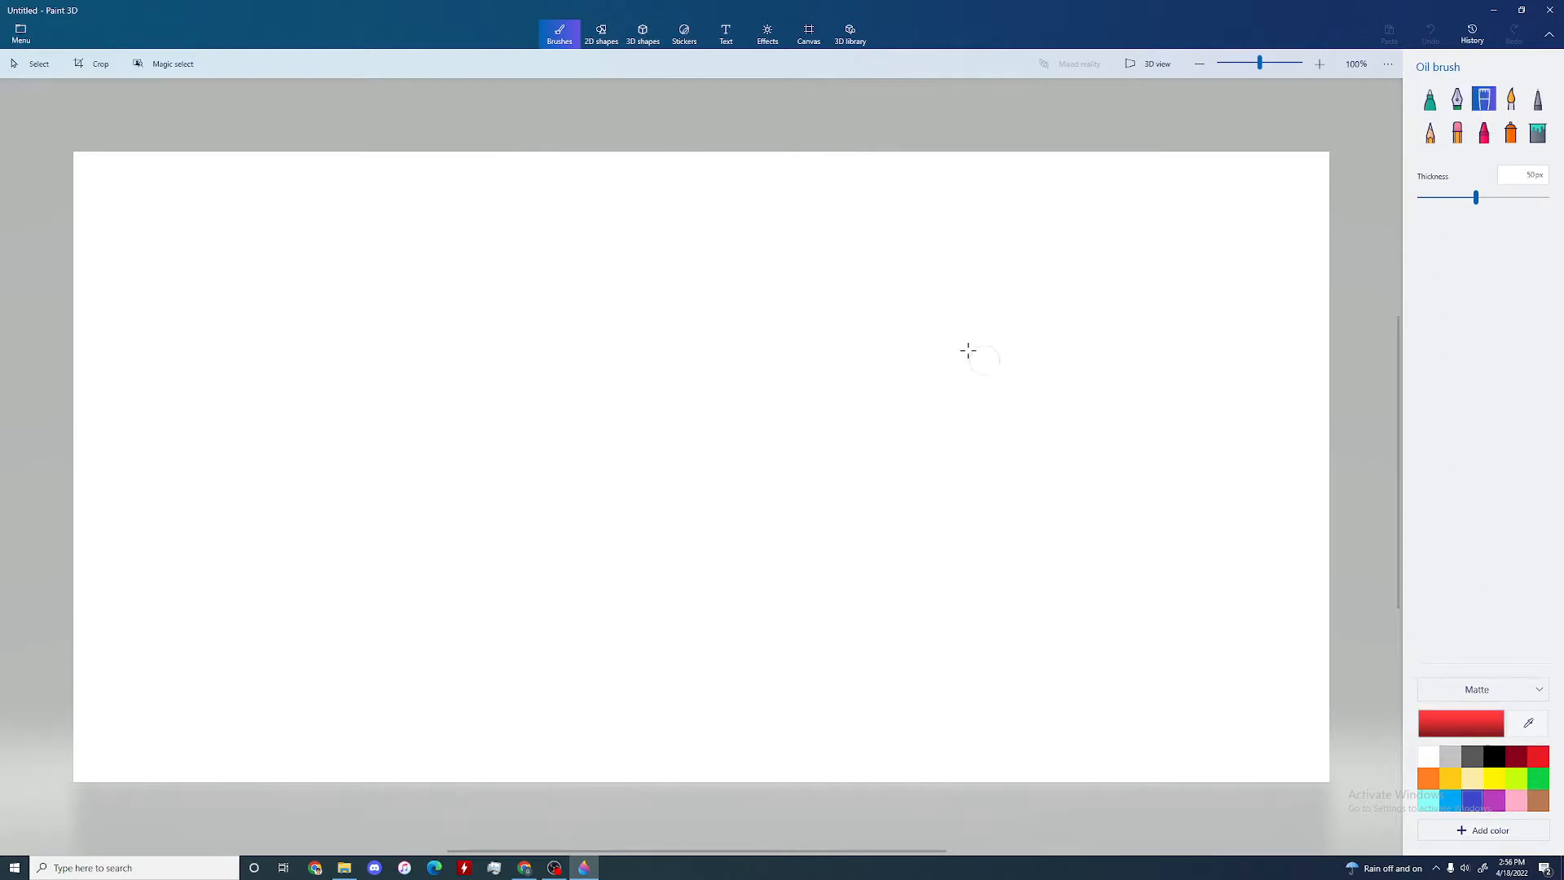
{"action": "mouse_move", "coordinate": [961, 273]}
{"action": "left_mouse_down"}
{"action": "mouse_move", "coordinate": [831, 317]}
{"action": "mouse_move", "coordinate": [866, 579]}
{"action": "left_mouse_up"}
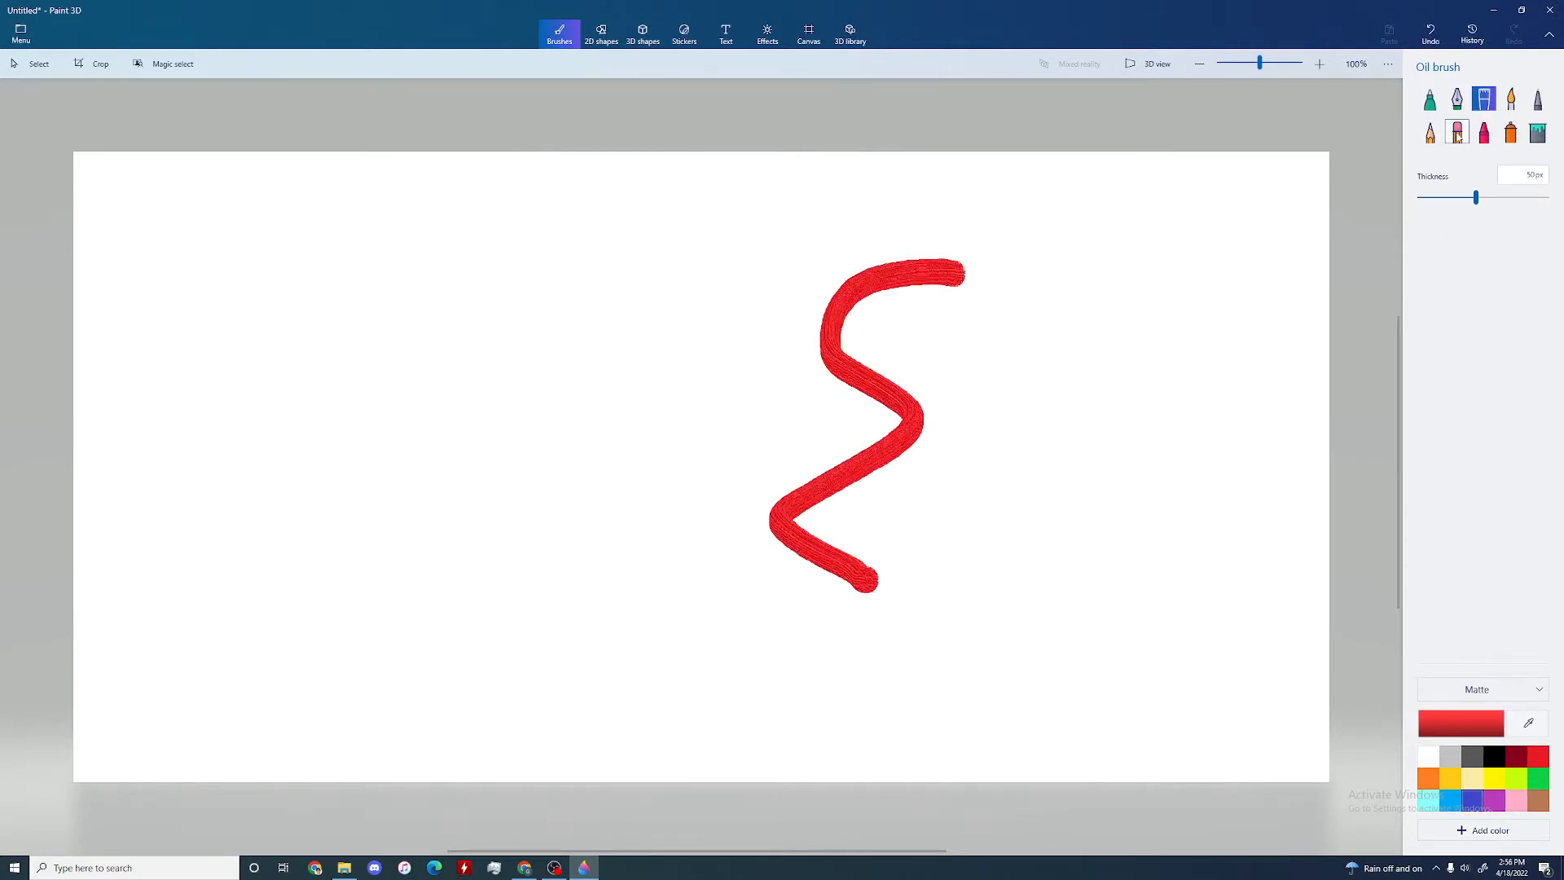
{"action": "left_click", "coordinate": [1484, 133]}
{"action": "left_click_drag", "start_coordinate": [1069, 253], "coordinate": [1030, 440]}
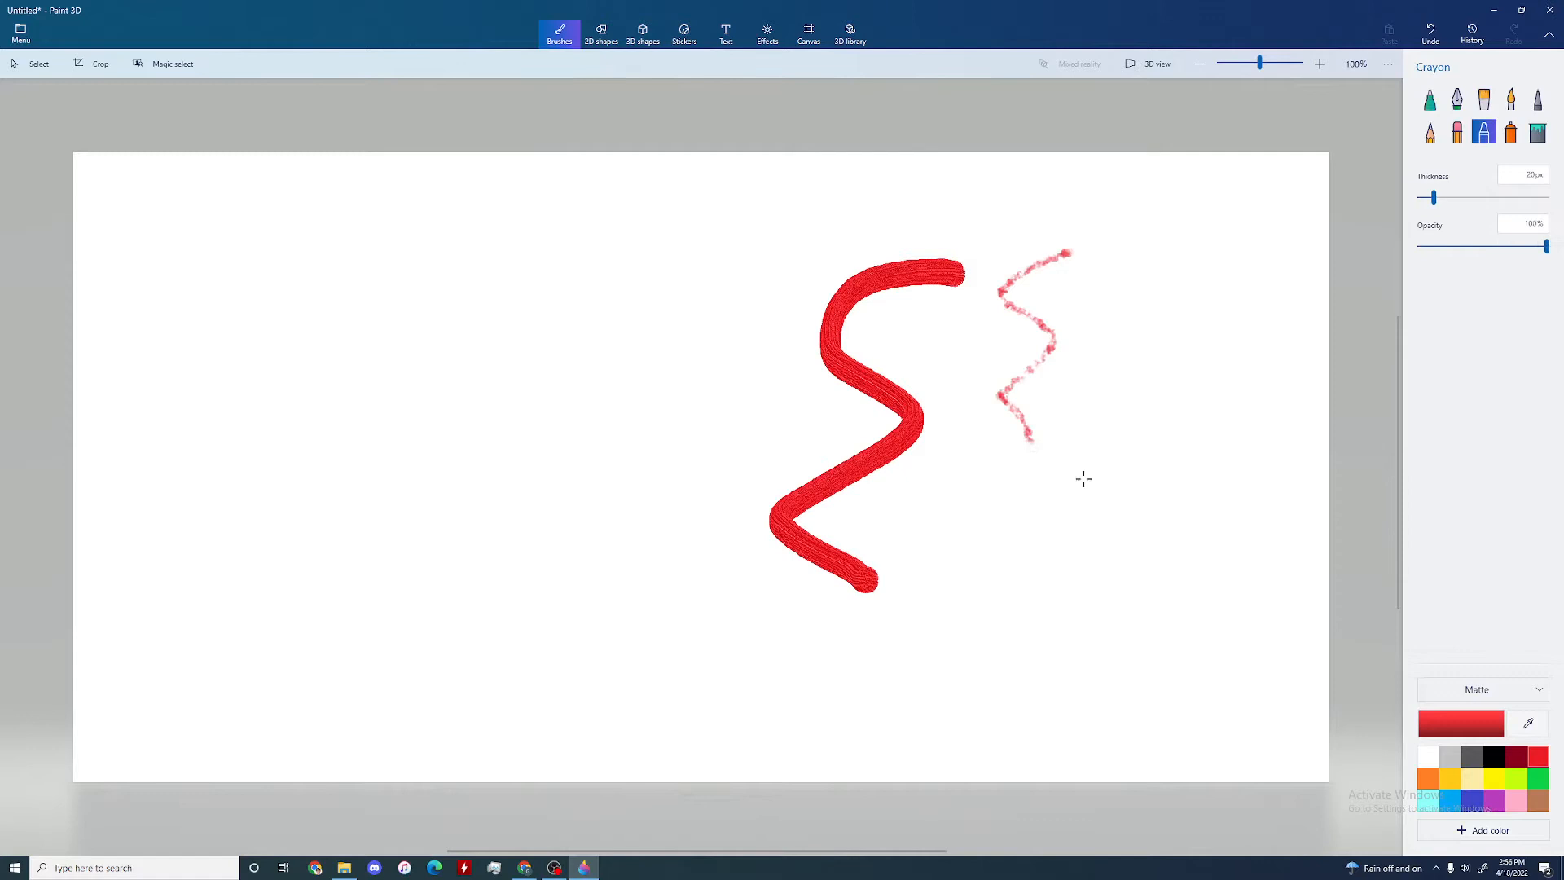
{"action": "left_click", "coordinate": [1428, 778]}
{"action": "mouse_move", "coordinate": [859, 194]}
{"action": "left_mouse_down"}
{"action": "mouse_move", "coordinate": [784, 233]}
{"action": "mouse_move", "coordinate": [716, 390]}
{"action": "left_mouse_up"}
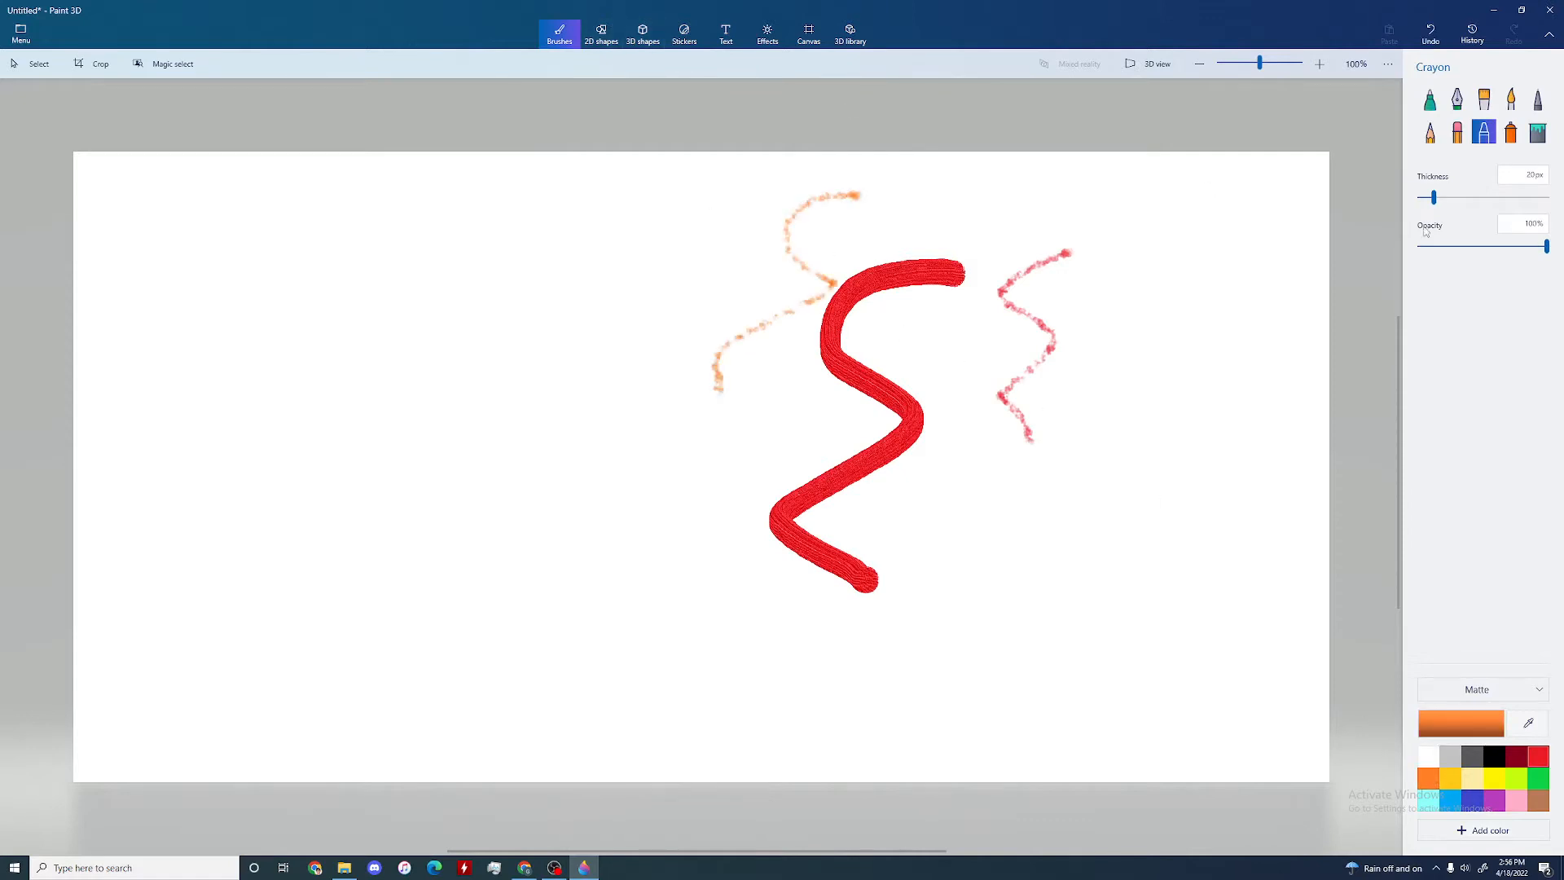
Step: Try an orange pixel pen stroke and undo all the test strokes on the canvas
{"action": "left_click", "coordinate": [1538, 98]}
{"action": "mouse_move", "coordinate": [1107, 222]}
{"action": "left_mouse_down"}
{"action": "mouse_move", "coordinate": [613, 292]}
{"action": "mouse_move", "coordinate": [675, 537]}
{"action": "left_mouse_up"}
{"action": "key", "text": "ctrl+z"}
{"action": "key", "text": "ctrl+z"}
{"action": "key", "text": "ctrl+z"}
{"action": "key", "text": "ctrl+z"}
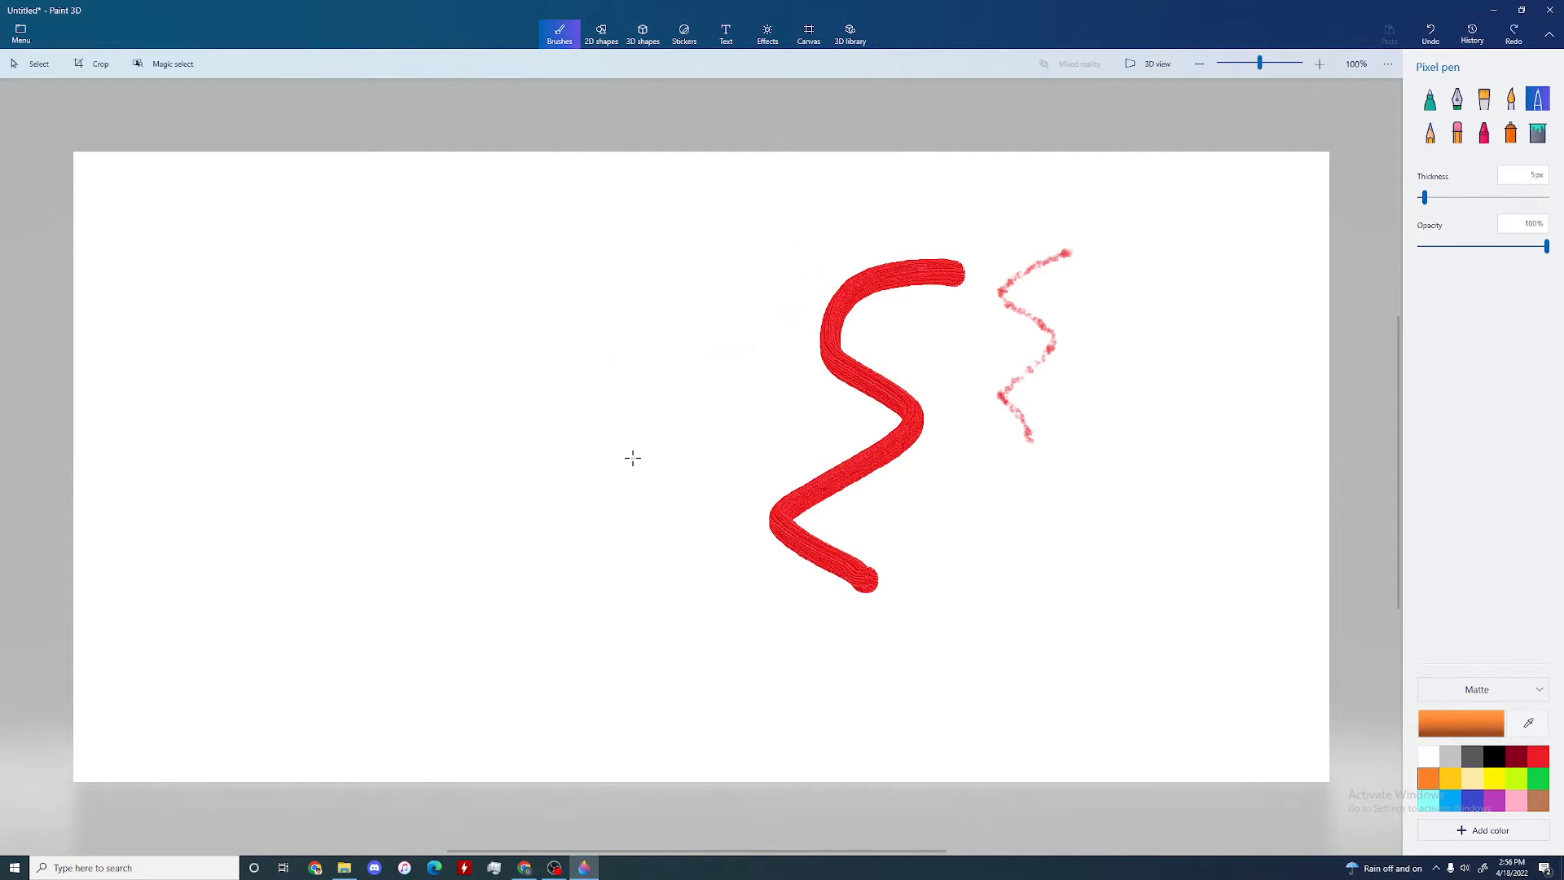
Step: Draw a large 2D hexagon left of the canvas center and give it a solid lime fill
{"action": "left_click", "coordinate": [601, 33]}
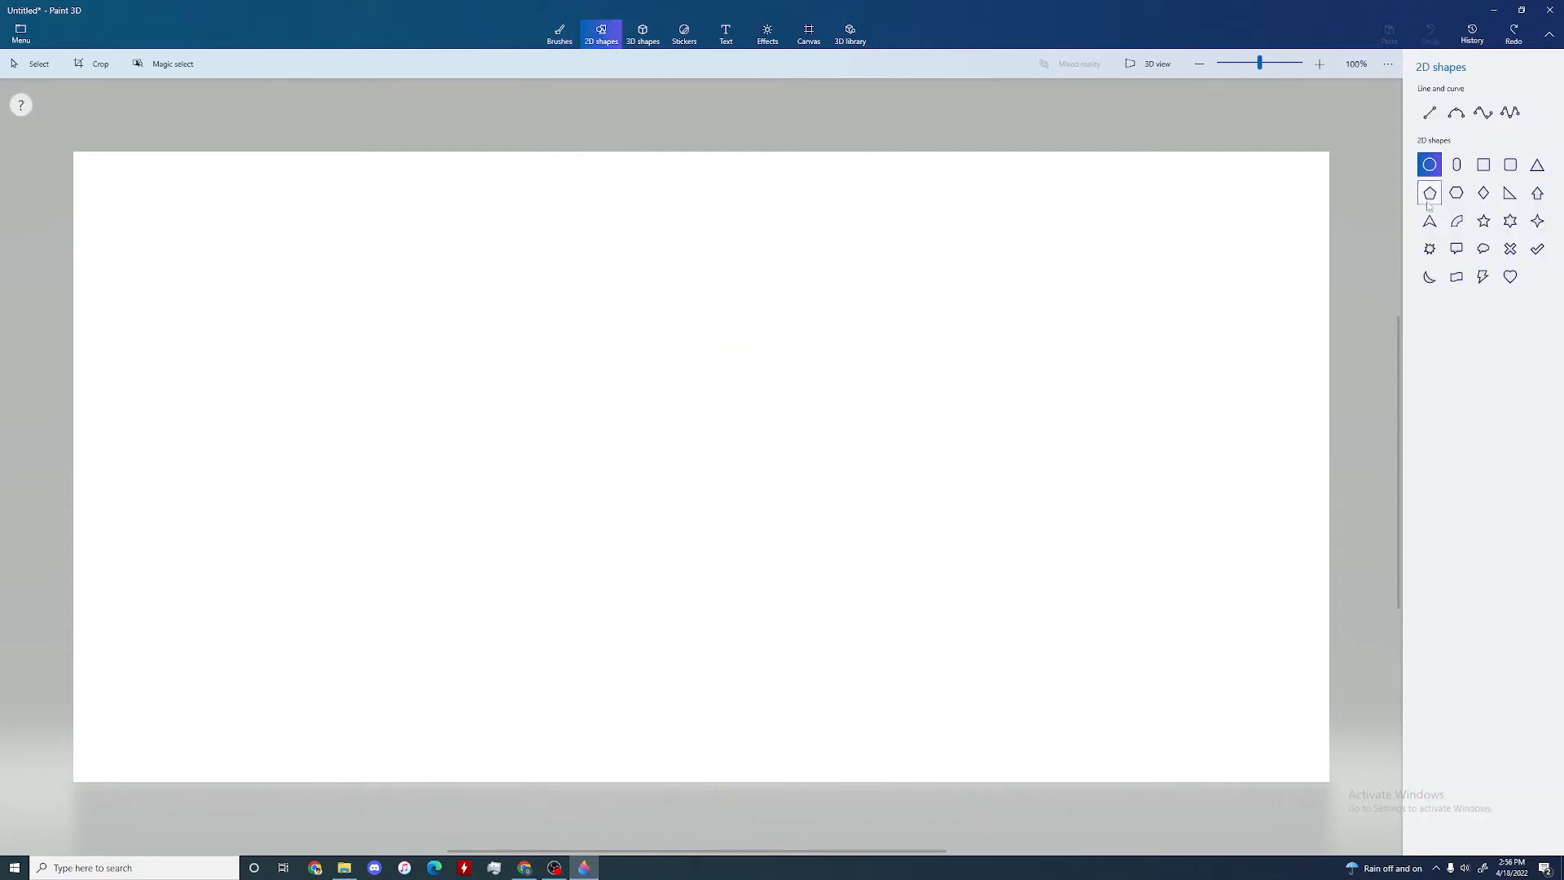
{"action": "left_click", "coordinate": [1456, 193]}
{"action": "mouse_move", "coordinate": [457, 255]}
{"action": "left_mouse_down"}
{"action": "mouse_move", "coordinate": [859, 543]}
{"action": "mouse_move", "coordinate": [858, 578]}
{"action": "left_mouse_up"}
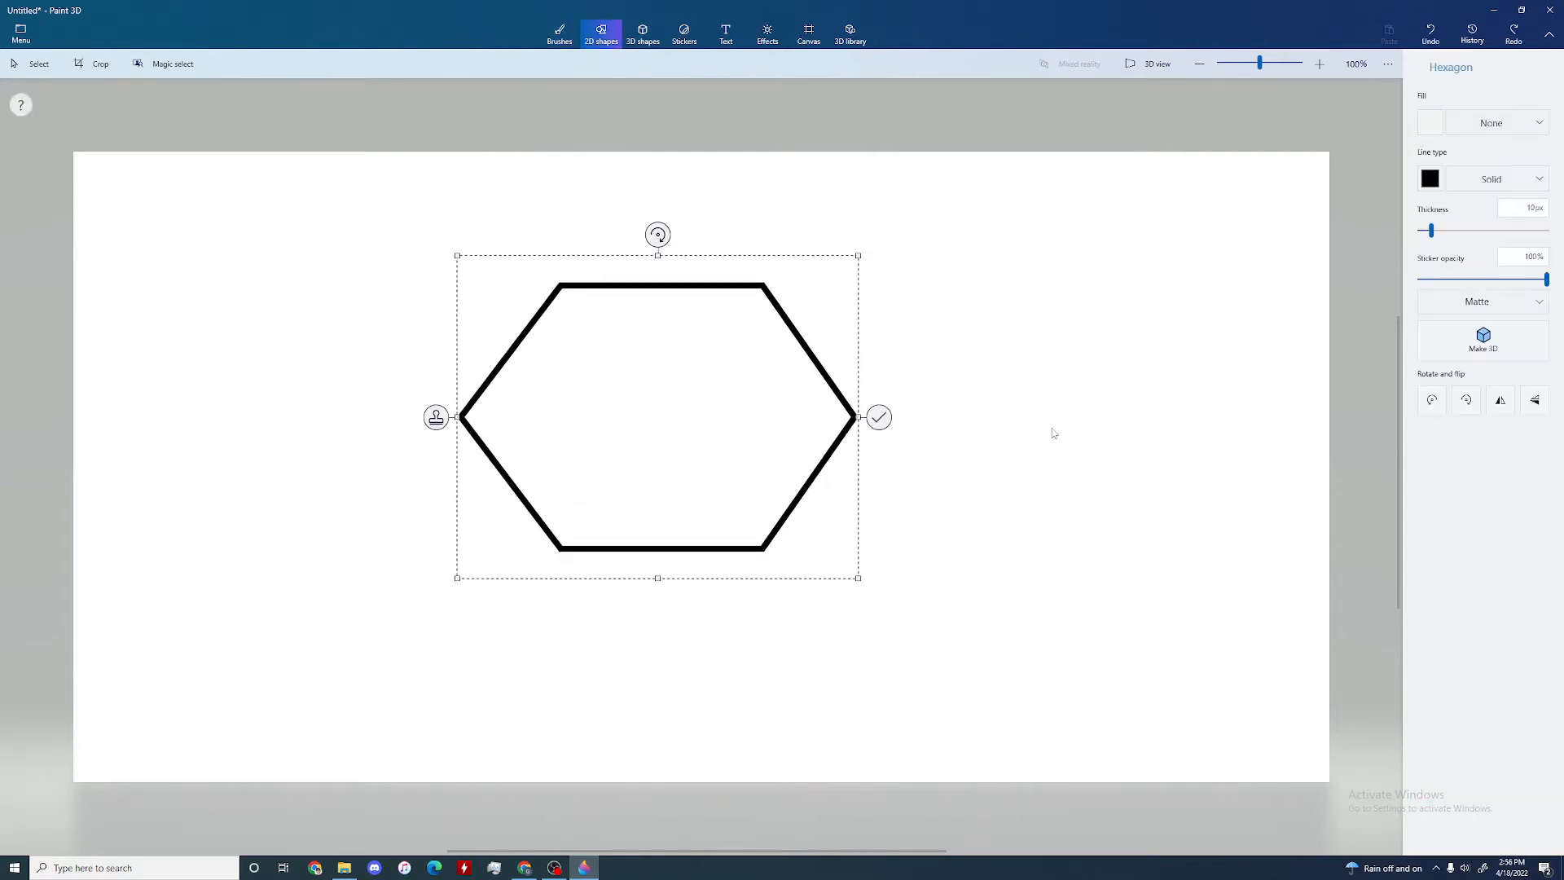
{"action": "left_click", "coordinate": [1497, 122]}
{"action": "left_click", "coordinate": [1490, 149]}
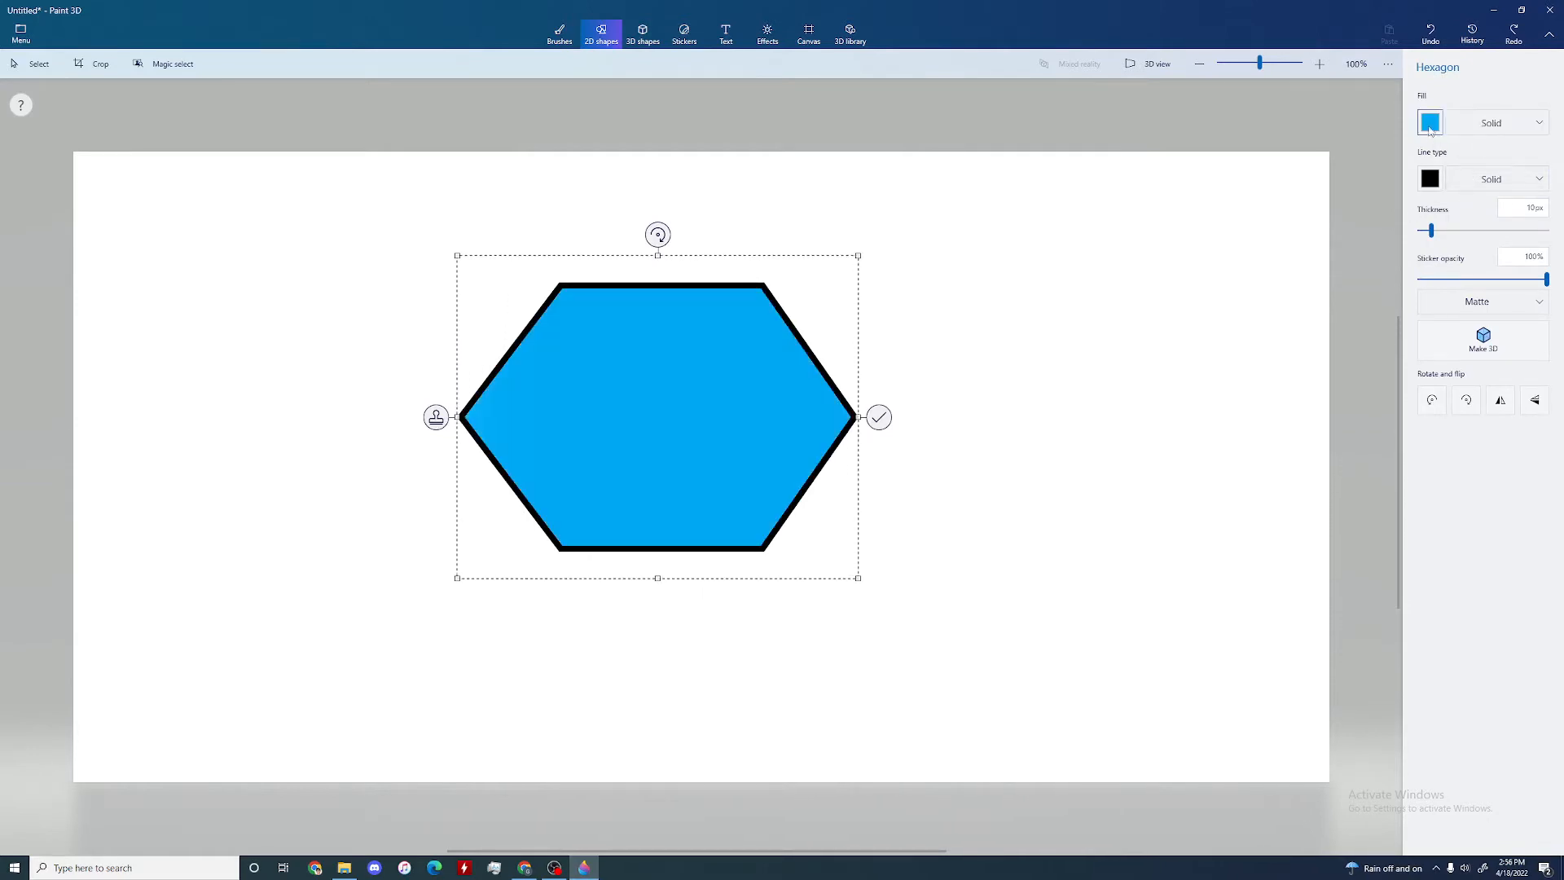
{"action": "left_click", "coordinate": [1429, 122]}
{"action": "left_click", "coordinate": [1466, 180]}
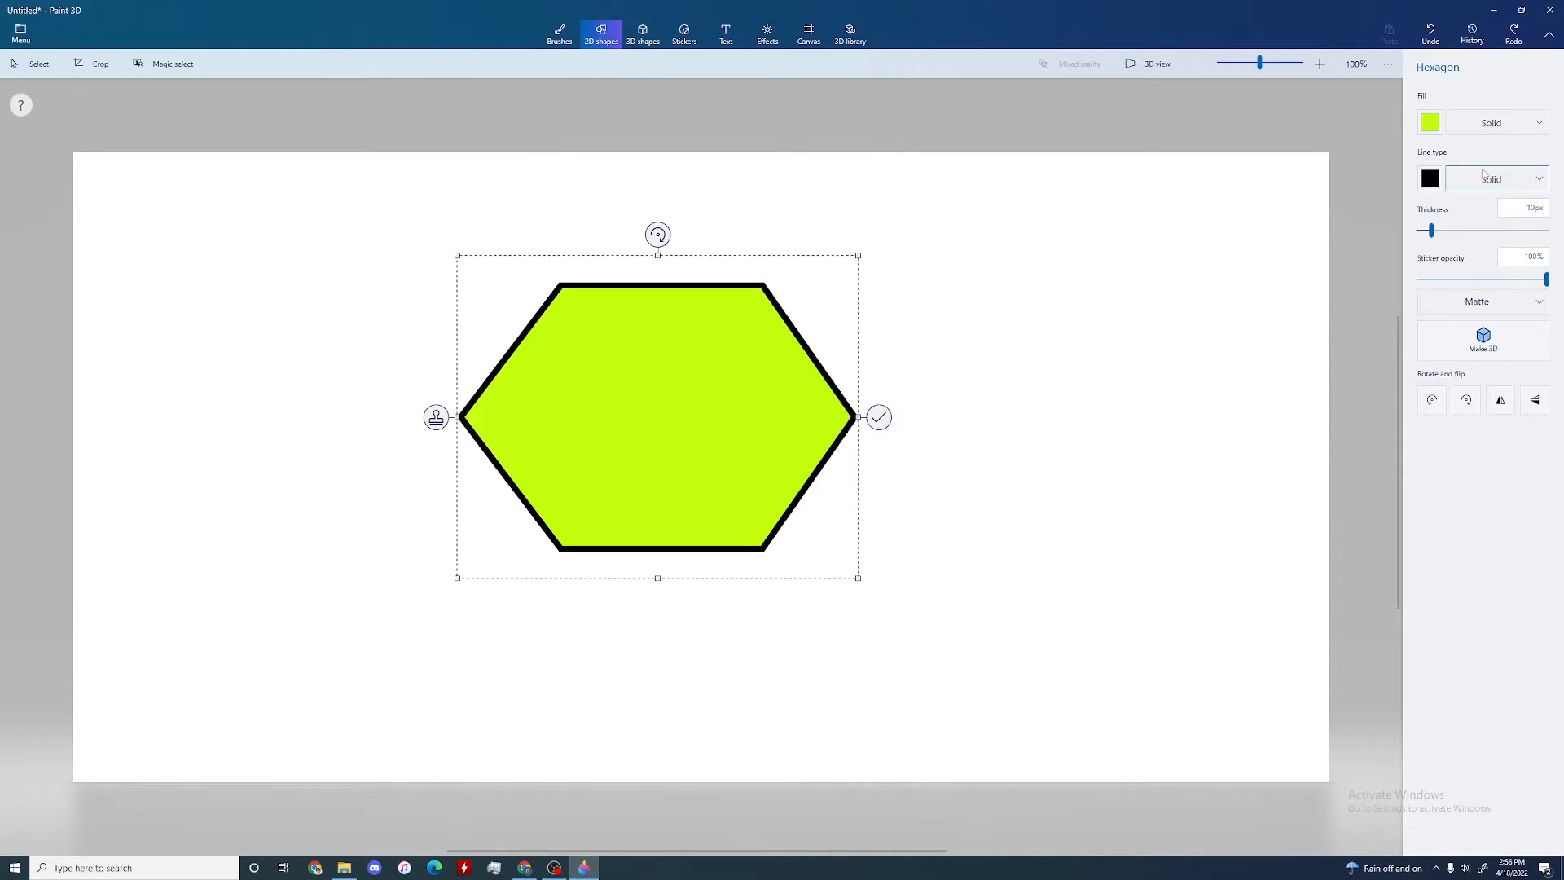
Step: Set the hexagon's outline color to red and delete the shape
{"action": "left_click", "coordinate": [1430, 179]}
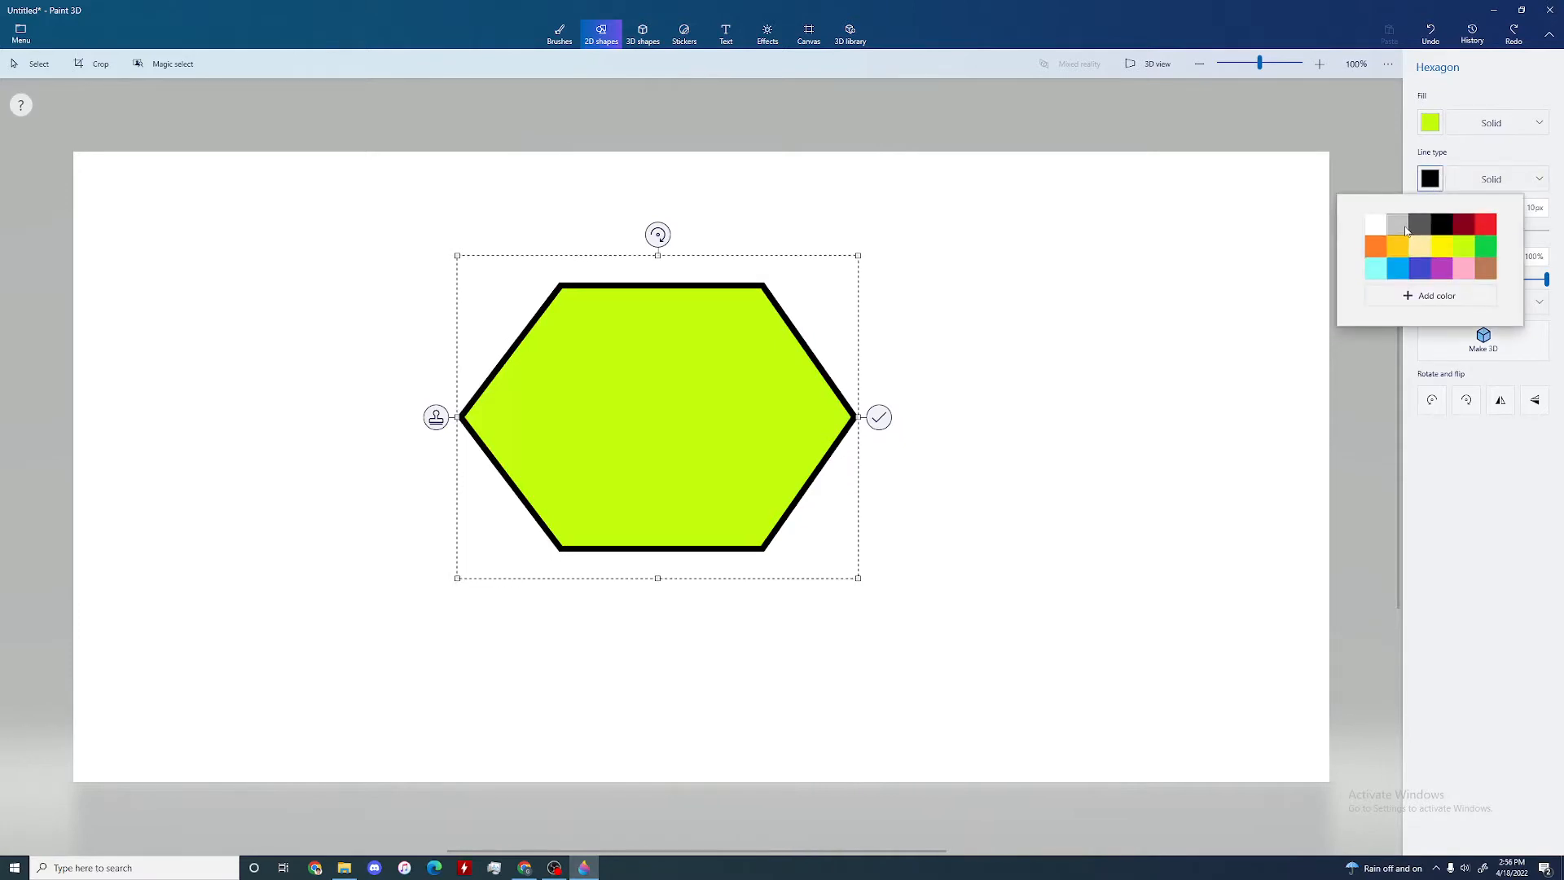
{"action": "left_click", "coordinate": [1485, 223]}
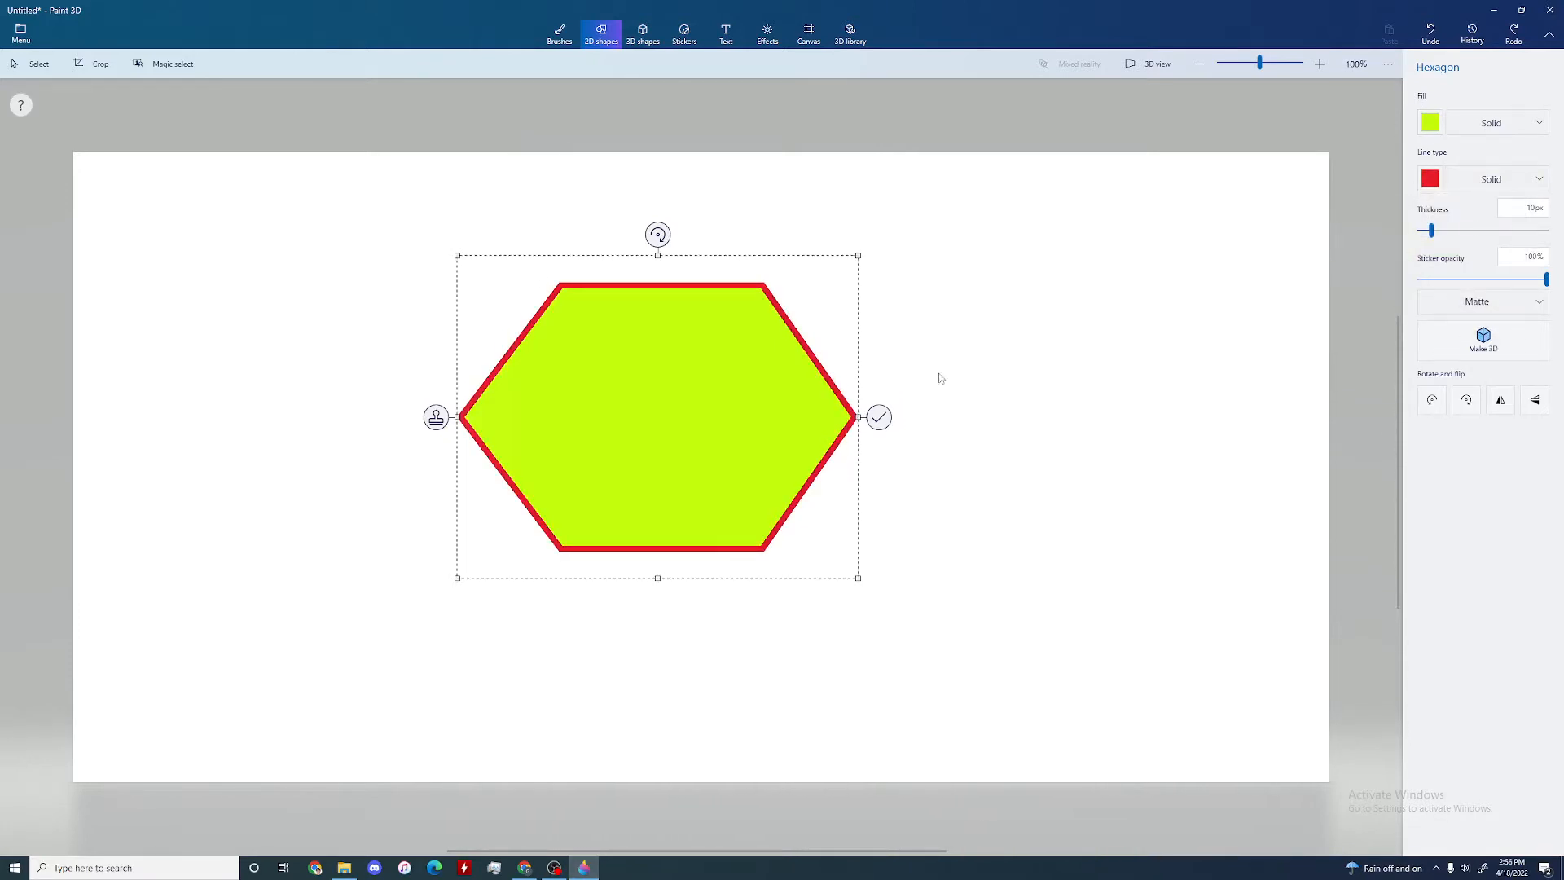
{"action": "key", "text": "Delete"}
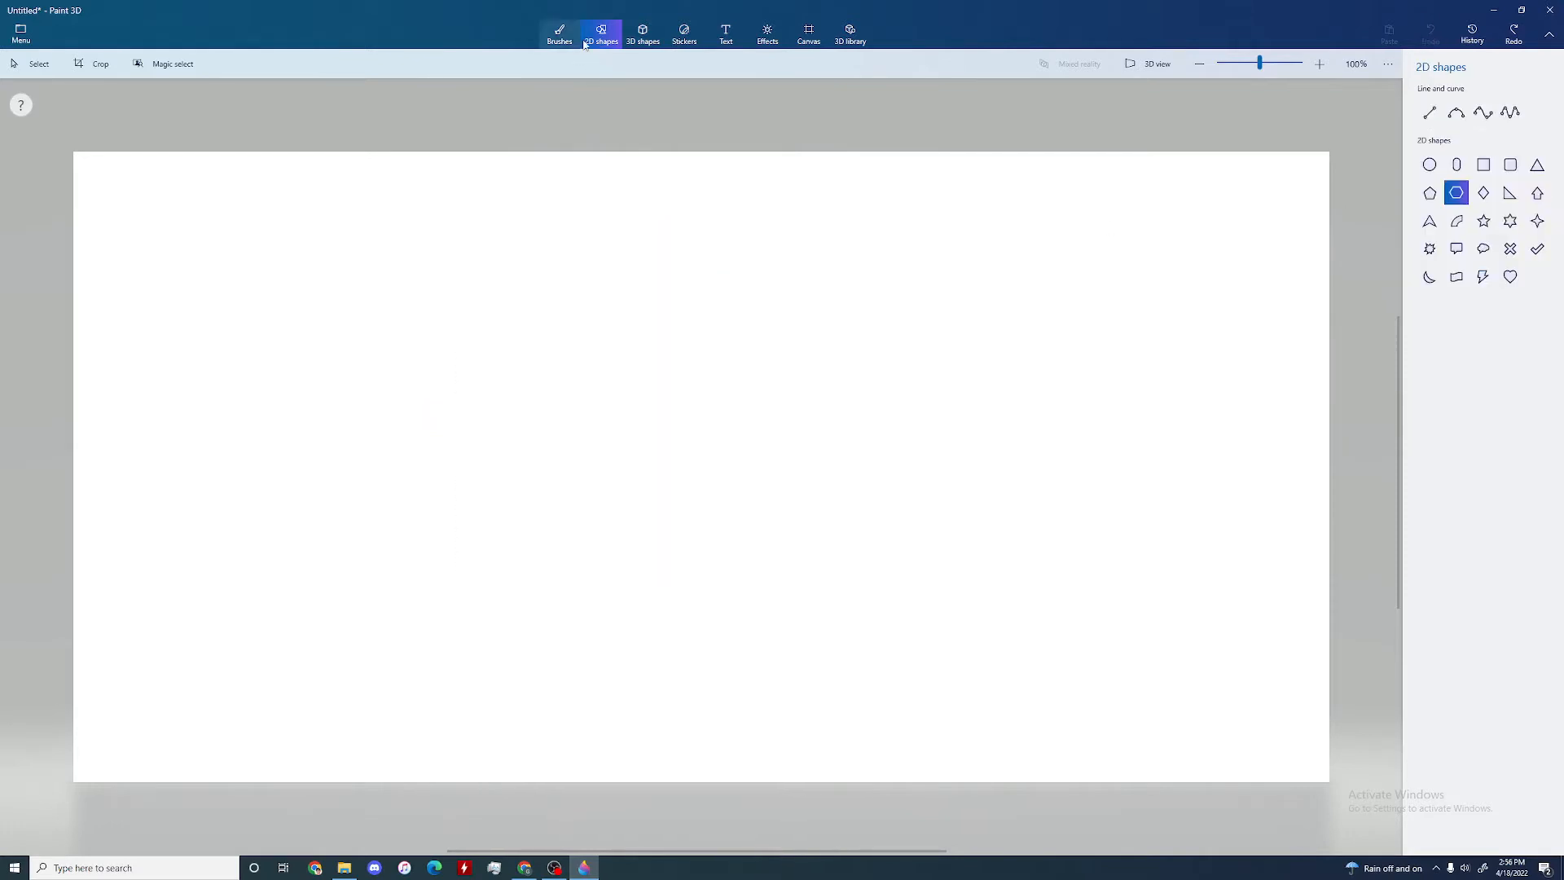
Step: Set up the 3D tube brush with the round-ended tube shape, no taper and orange as the color
{"action": "left_click", "coordinate": [638, 45]}
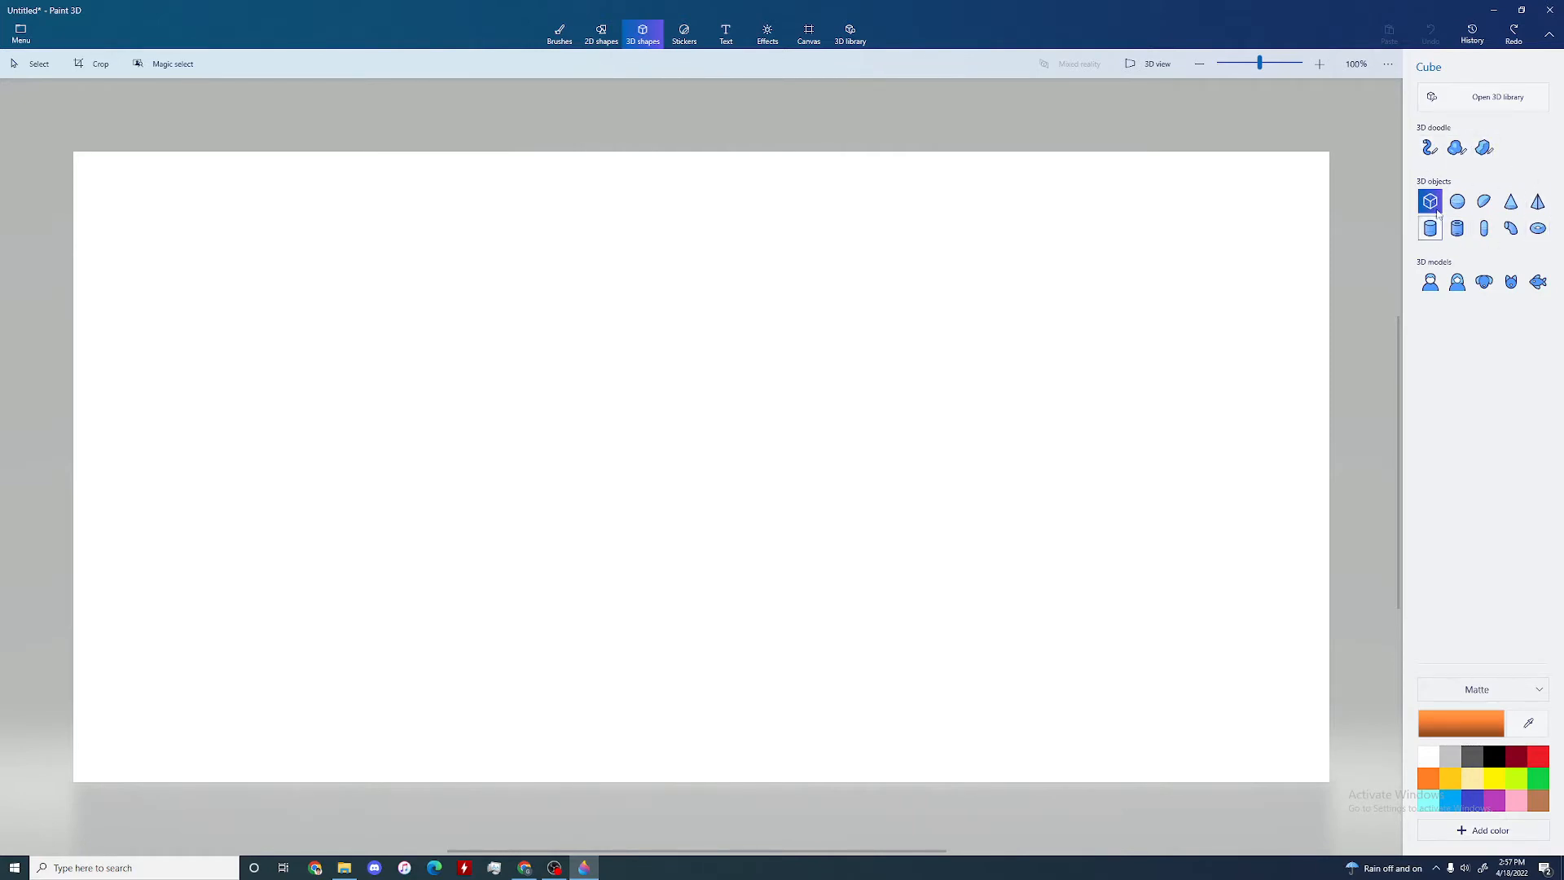
{"action": "left_click", "coordinate": [1431, 147]}
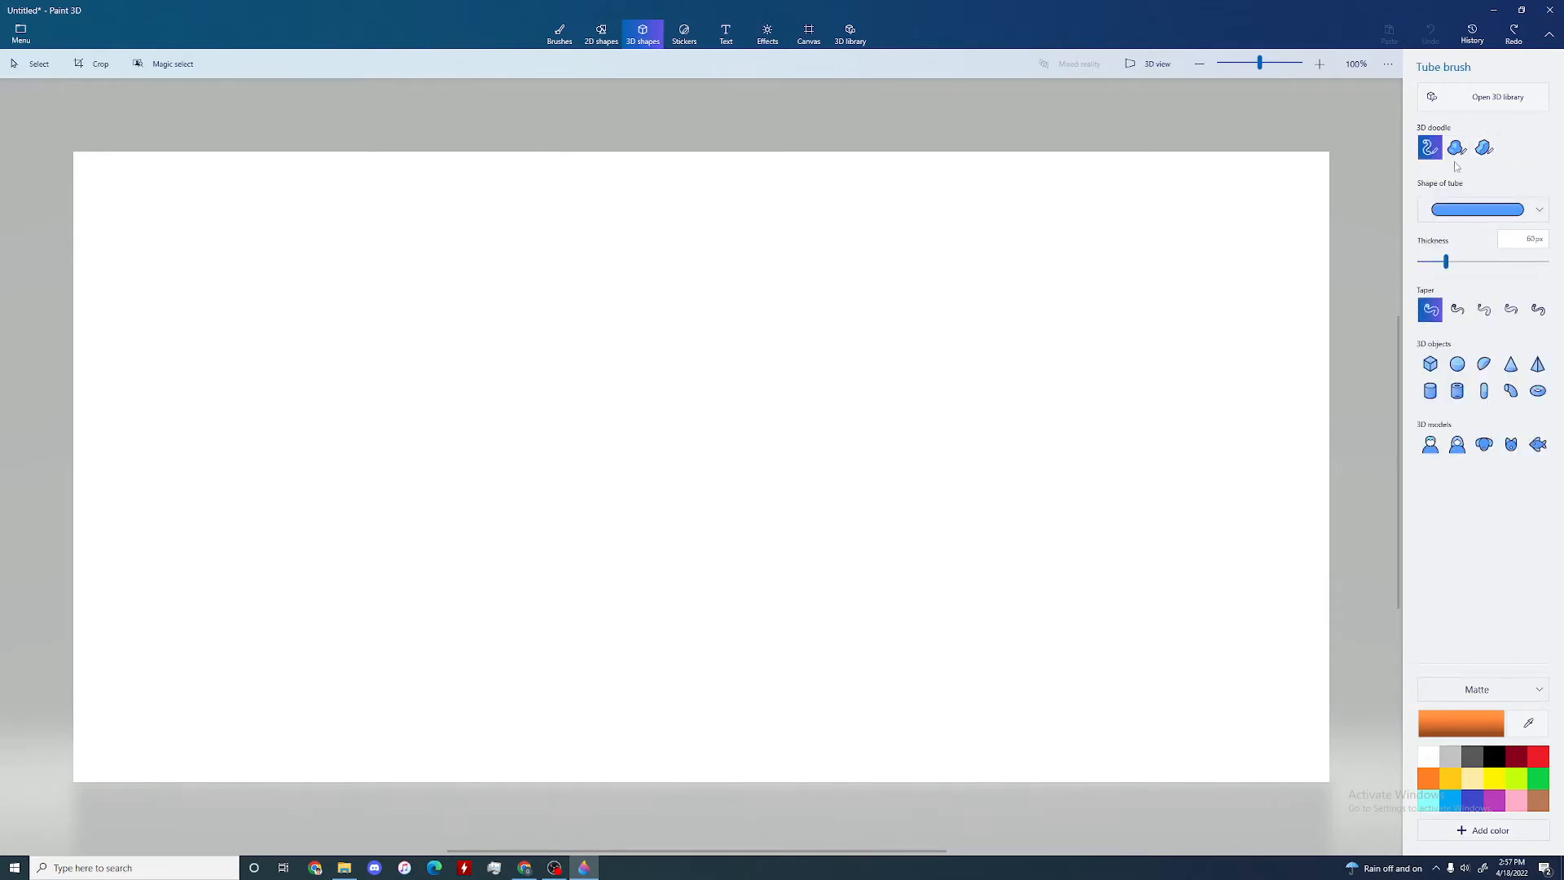
{"action": "left_click", "coordinate": [1477, 210]}
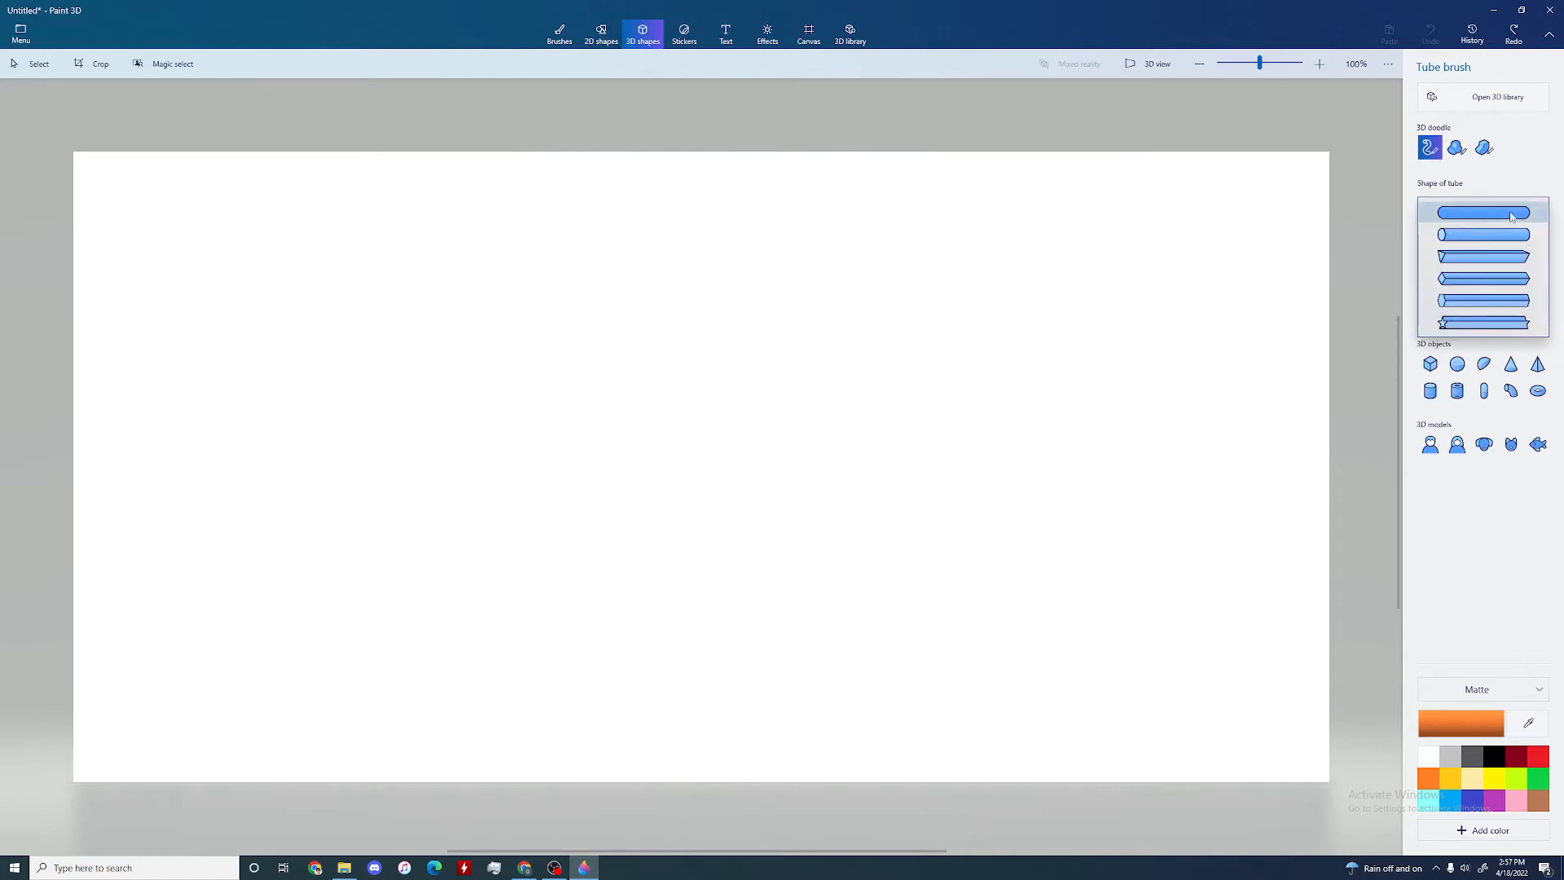
{"action": "left_click", "coordinate": [1451, 213]}
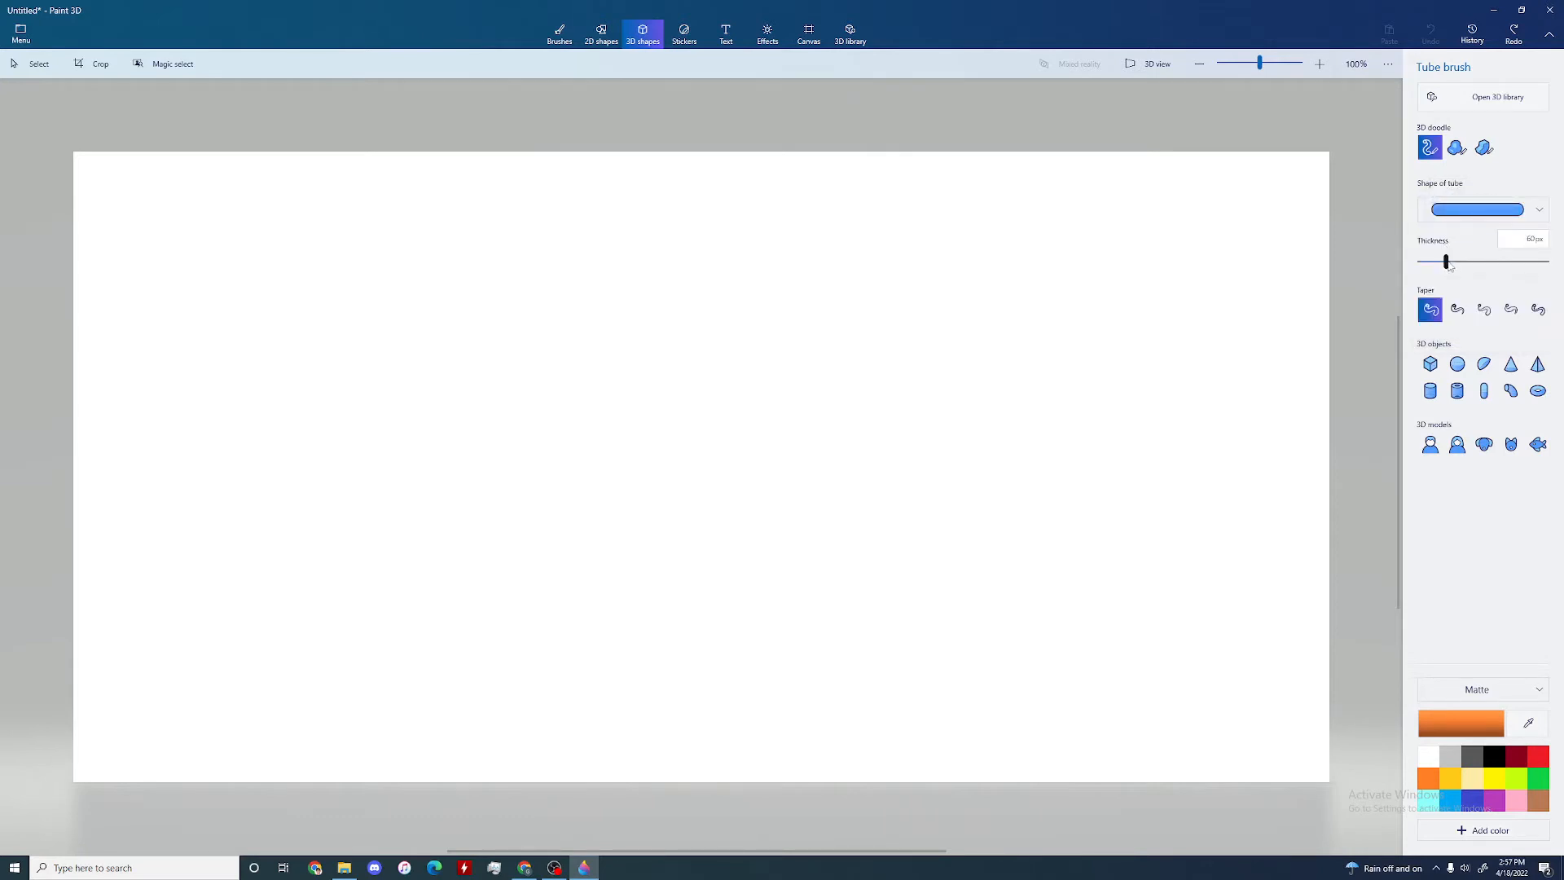
{"action": "left_click", "coordinate": [1457, 309]}
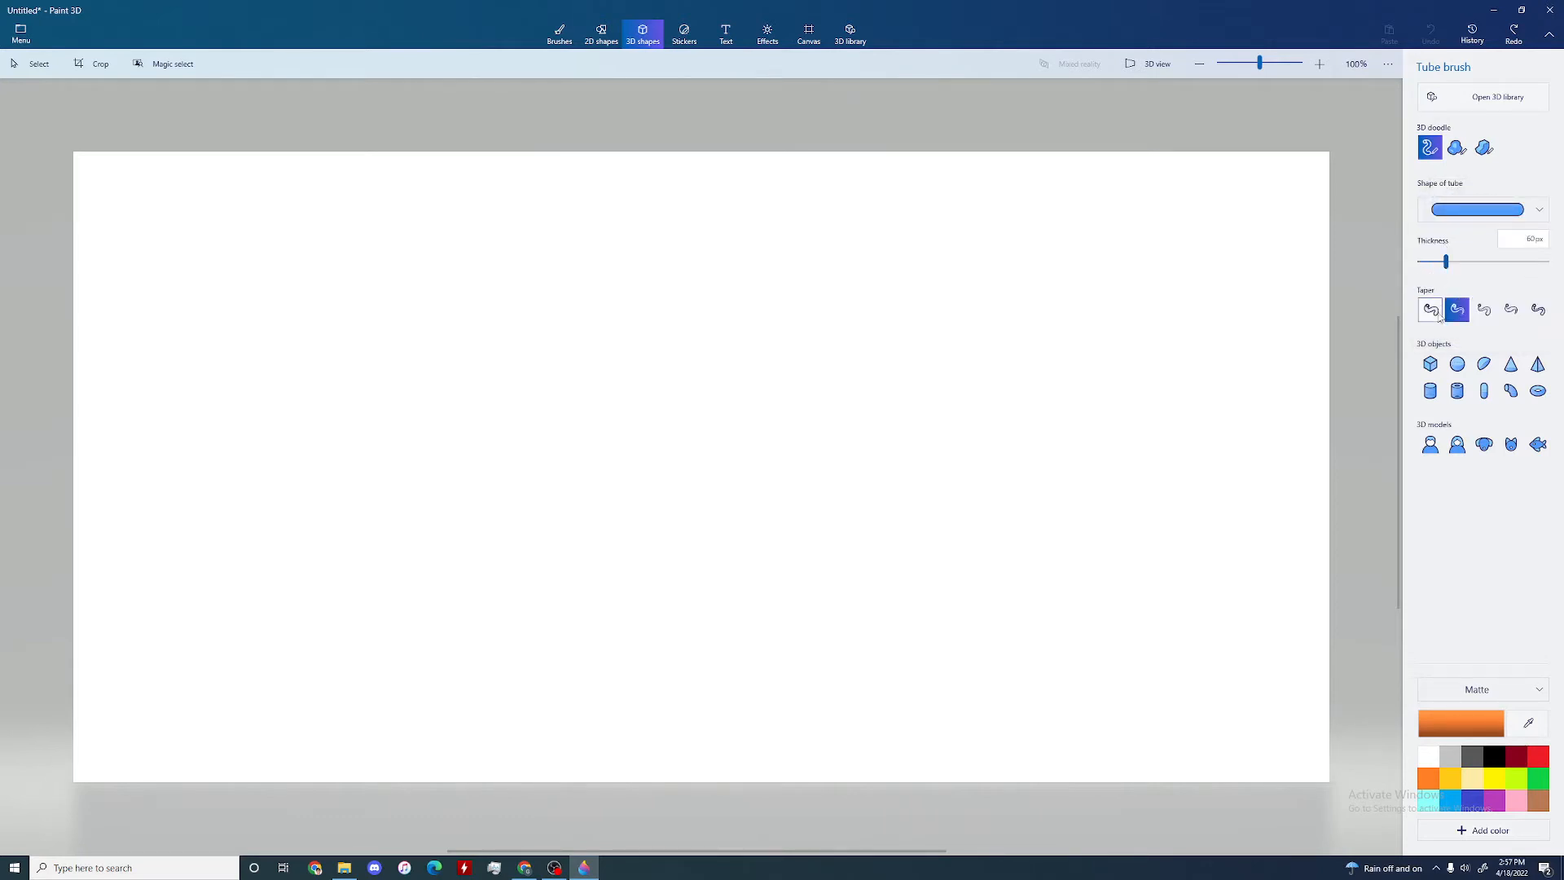
{"action": "left_click", "coordinate": [1435, 313]}
{"action": "left_click", "coordinate": [1495, 779]}
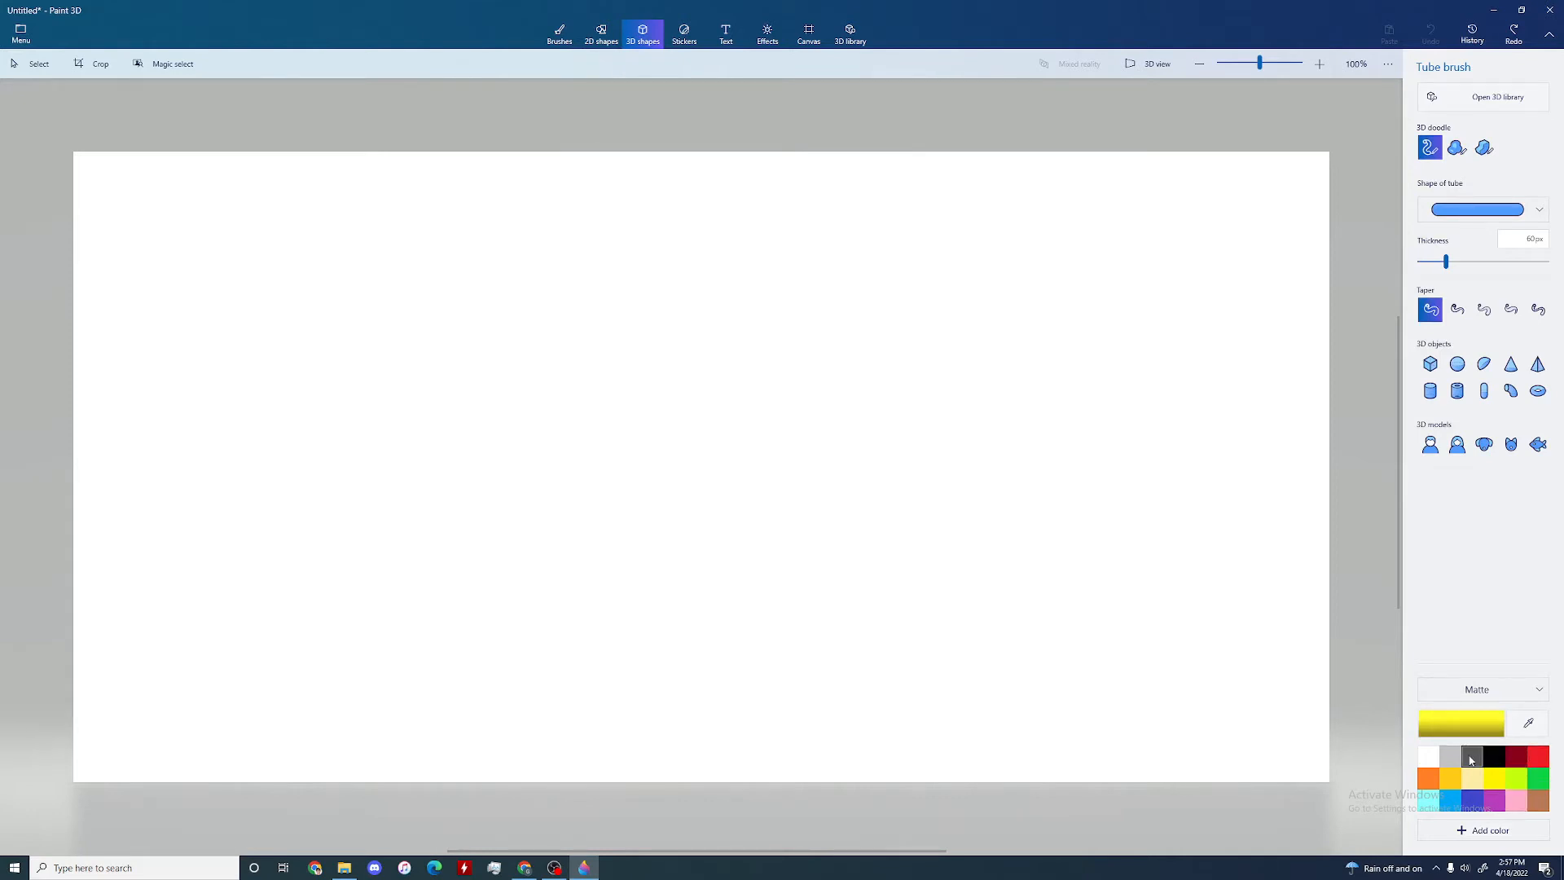
{"action": "left_click", "coordinate": [1428, 778]}
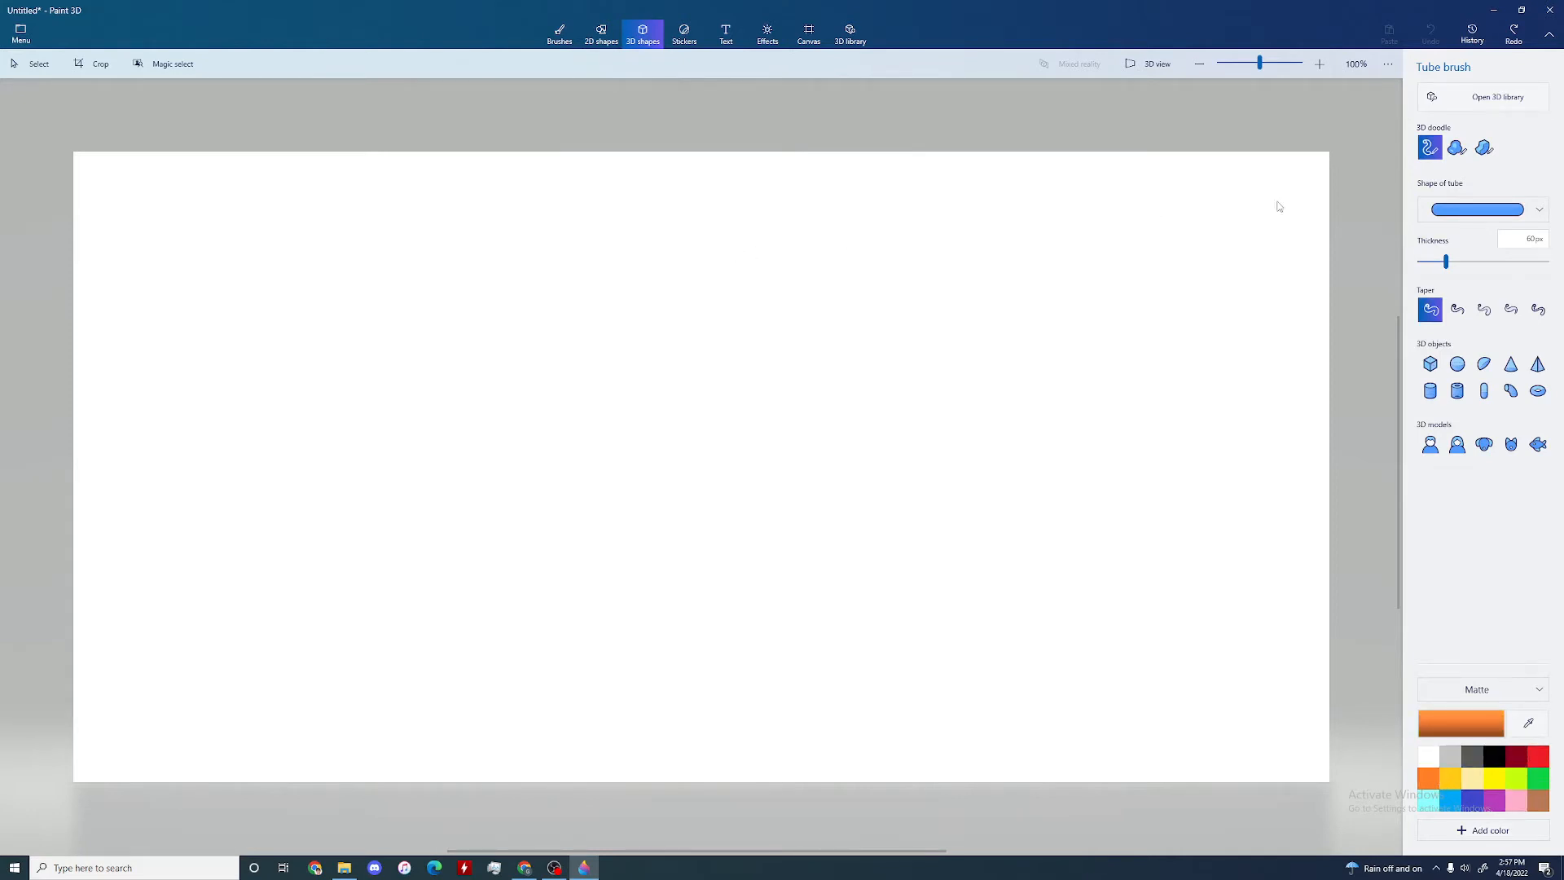
Step: Draw an S-shaped 3D tube on the canvas, move its upper end and upper bend points outward, and finish the shape
{"action": "mouse_move", "coordinate": [566, 215]}
{"action": "left_mouse_down"}
{"action": "mouse_move", "coordinate": [506, 220]}
{"action": "mouse_move", "coordinate": [472, 303]}
{"action": "mouse_move", "coordinate": [587, 307]}
{"action": "mouse_move", "coordinate": [679, 370]}
{"action": "mouse_move", "coordinate": [578, 420]}
{"action": "mouse_move", "coordinate": [445, 441]}
{"action": "mouse_move", "coordinate": [520, 515]}
{"action": "mouse_move", "coordinate": [557, 506]}
{"action": "left_mouse_up"}
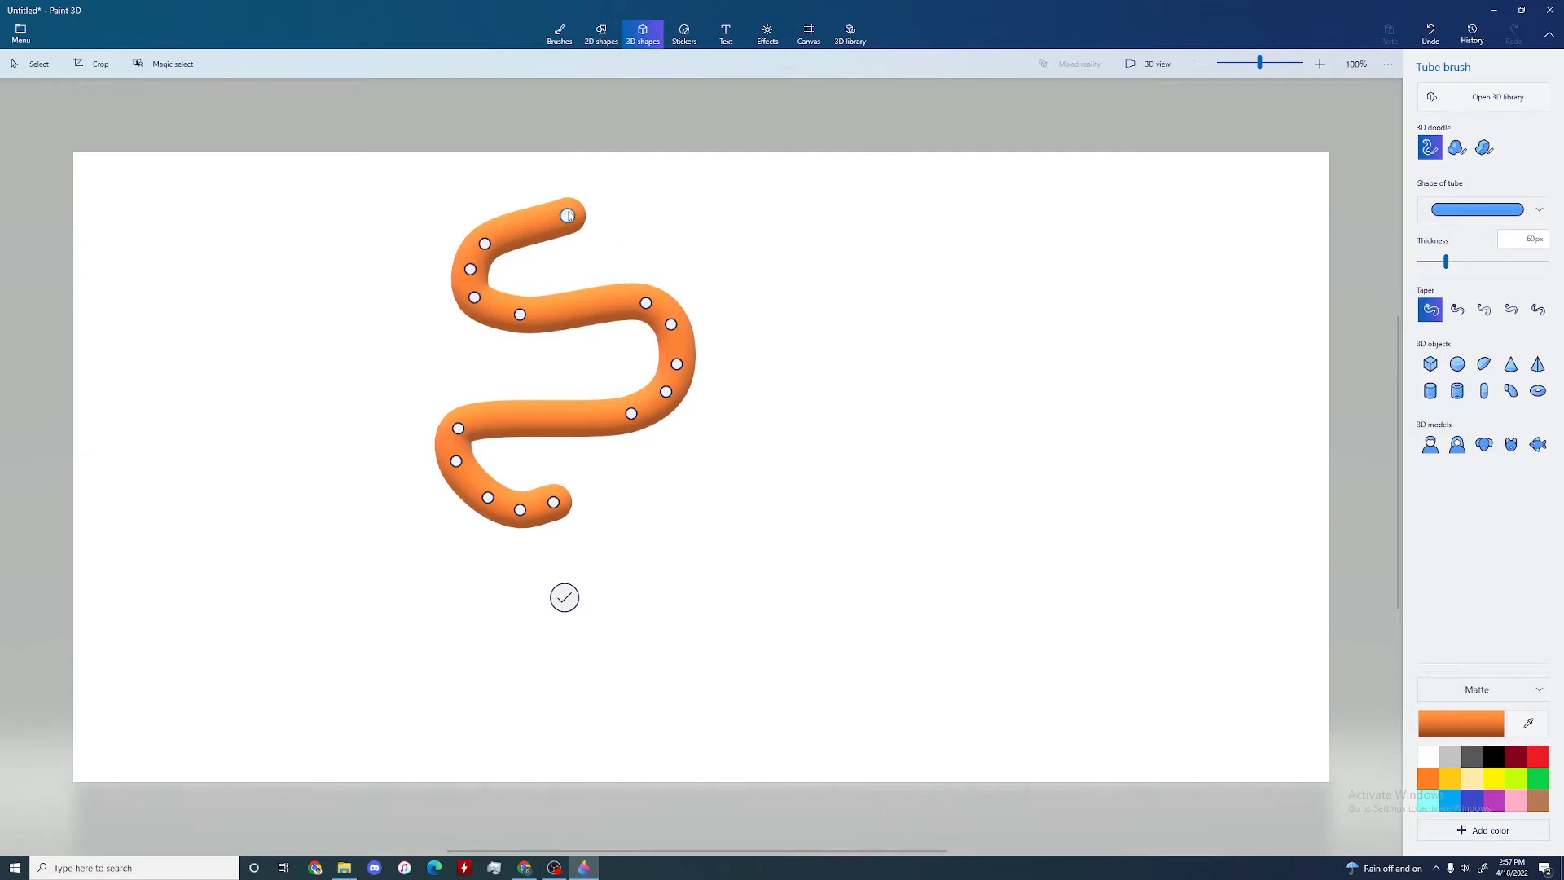
{"action": "left_click_drag", "start_coordinate": [567, 215], "coordinate": [629, 203]}
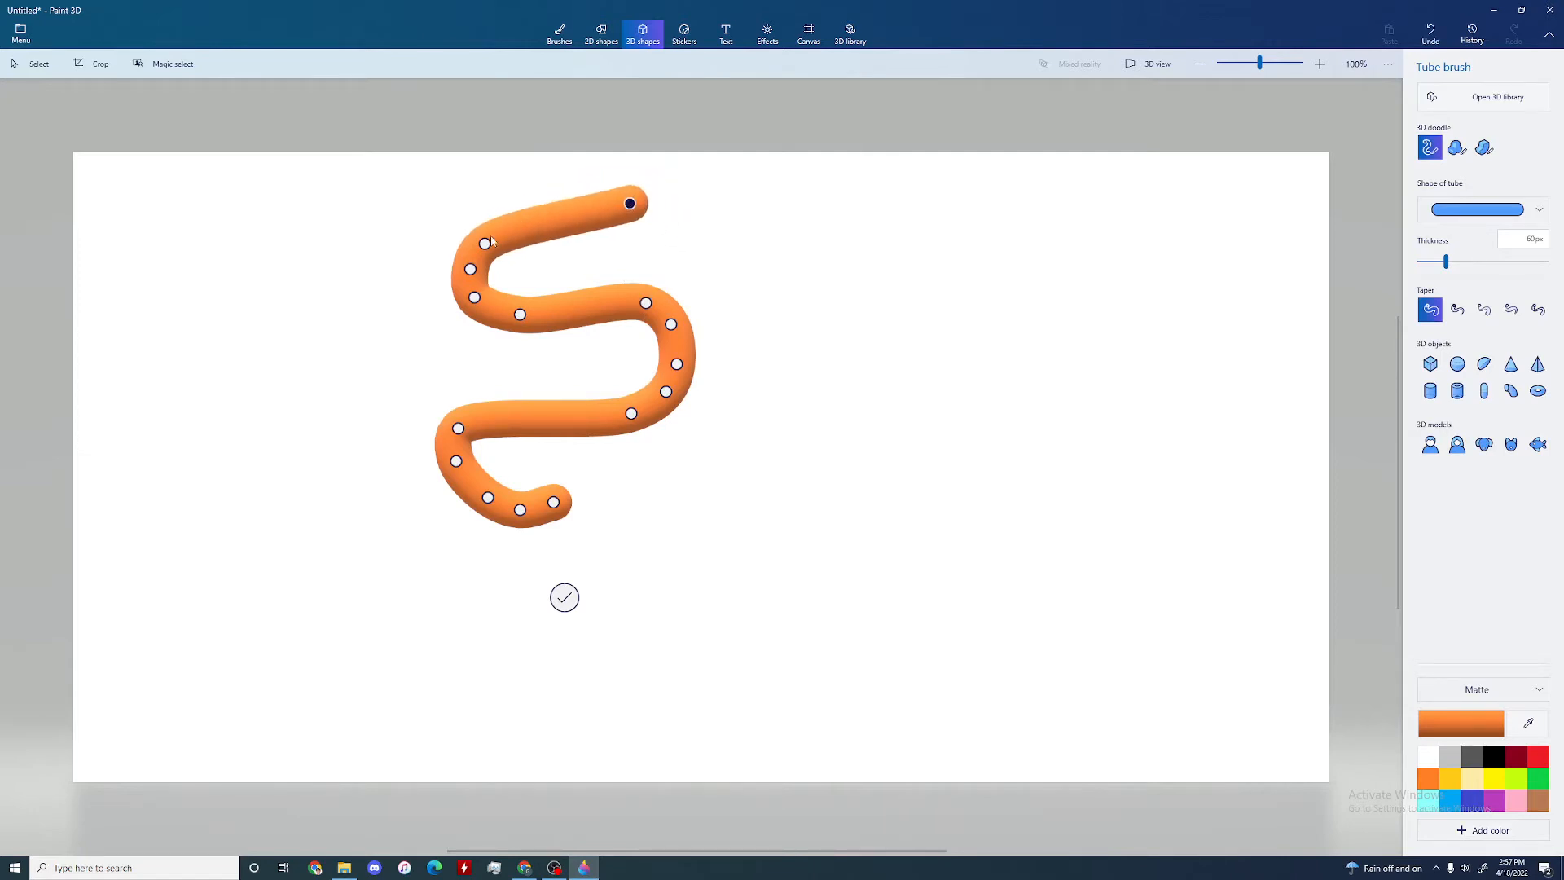
{"action": "mouse_move", "coordinate": [479, 230]}
{"action": "left_mouse_down"}
{"action": "mouse_move", "coordinate": [452, 198]}
{"action": "mouse_move", "coordinate": [468, 203]}
{"action": "left_mouse_up"}
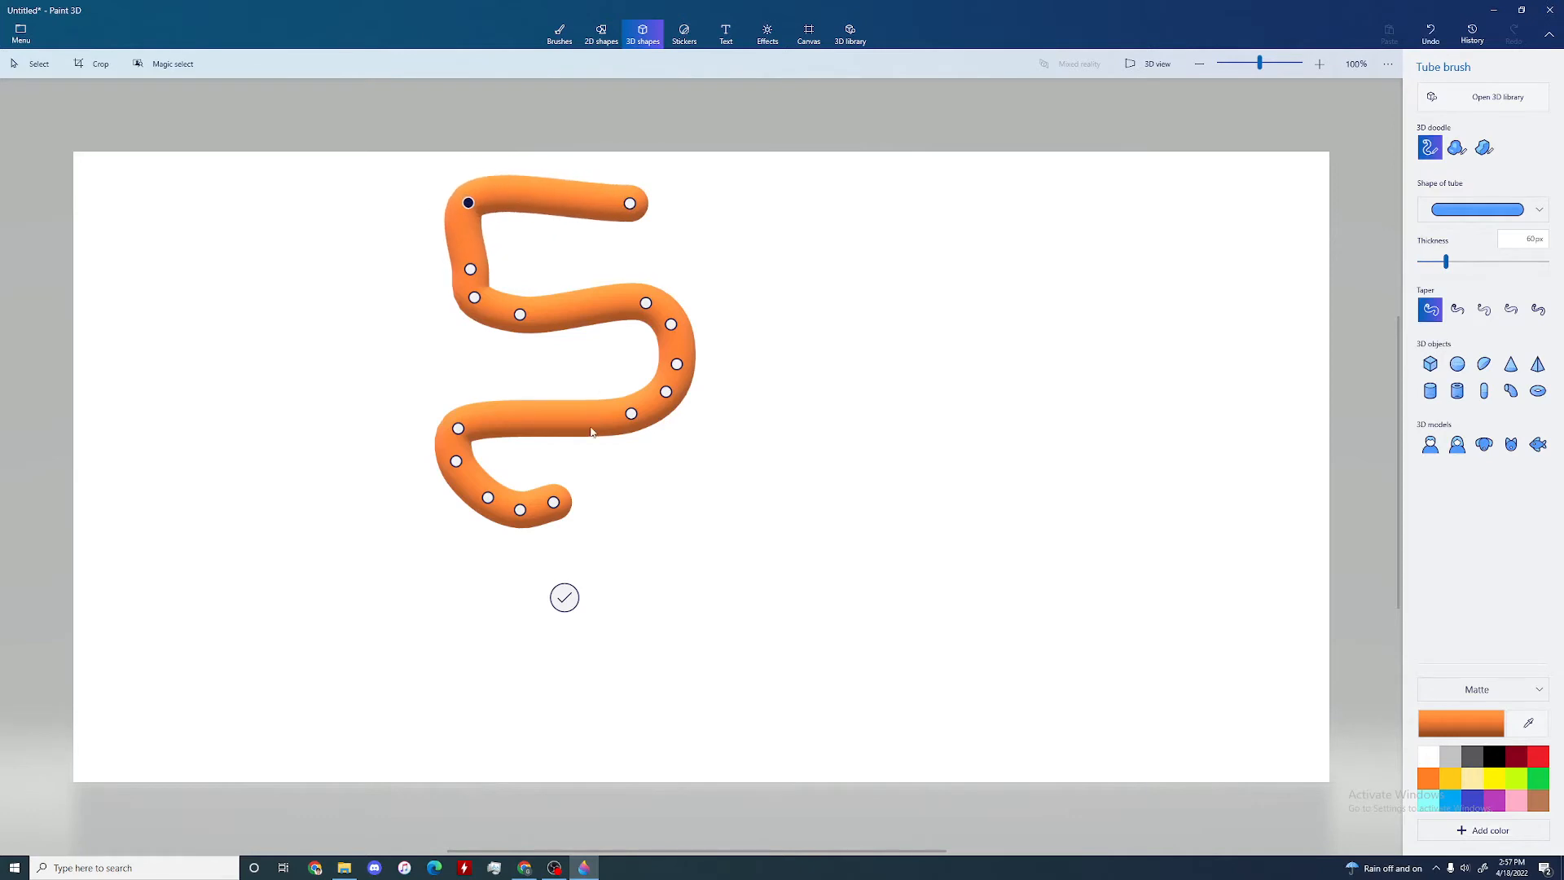
{"action": "left_click", "coordinate": [564, 599]}
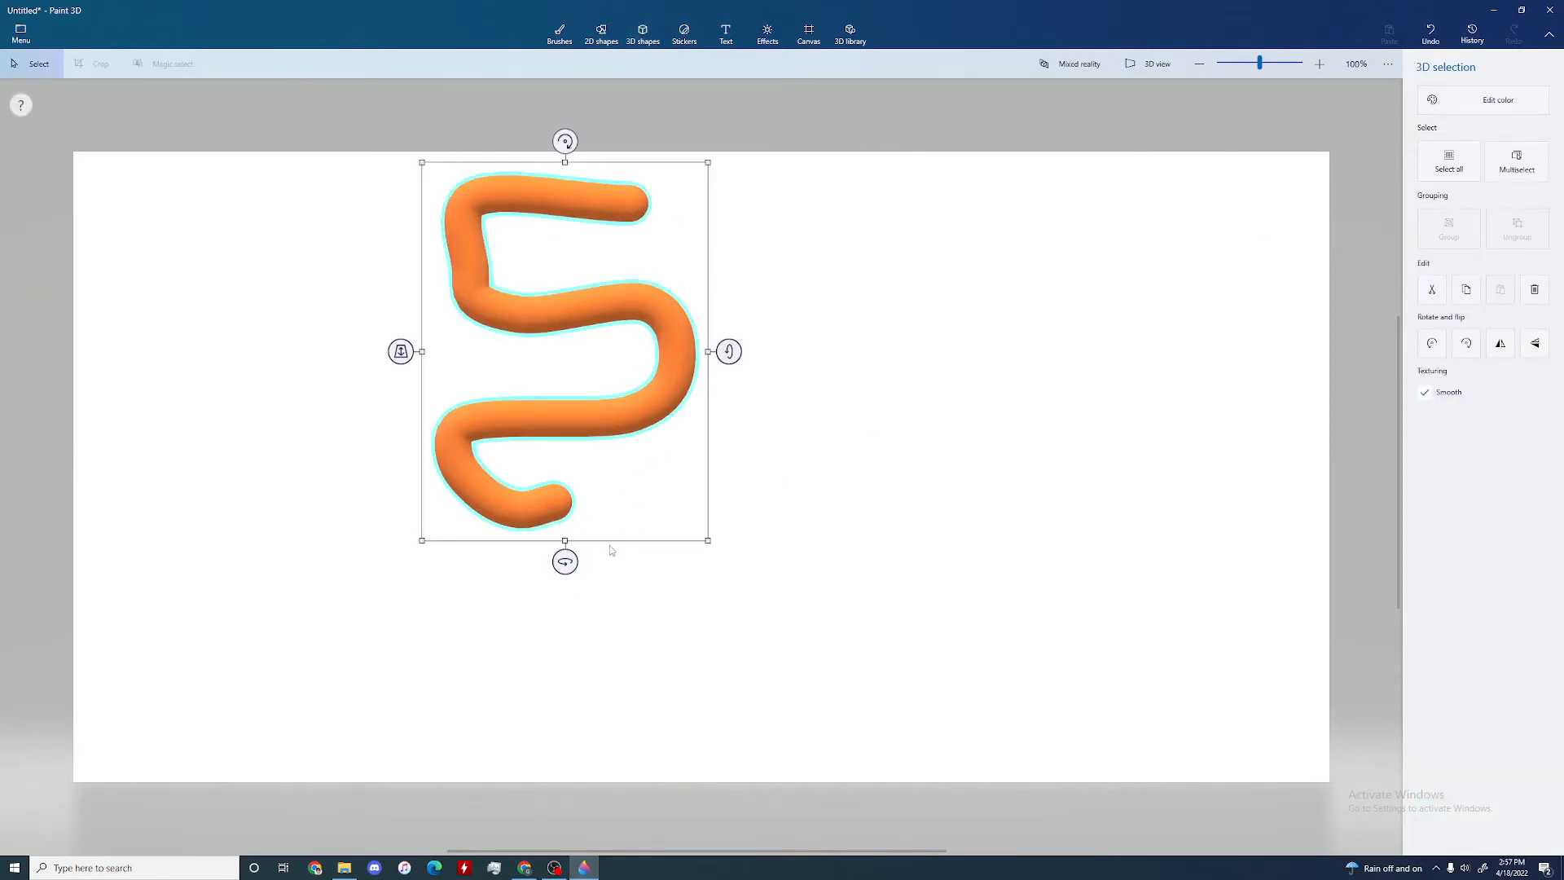
Step: Rotate the orange tube slightly around its vertical and horizontal axes and a little over a quarter turn clockwise, and deselect it
{"action": "mouse_move", "coordinate": [565, 560]}
{"action": "left_mouse_down"}
{"action": "mouse_move", "coordinate": [339, 557]}
{"action": "mouse_move", "coordinate": [247, 521]}
{"action": "mouse_move", "coordinate": [93, 521]}
{"action": "mouse_move", "coordinate": [563, 561]}
{"action": "left_mouse_up"}
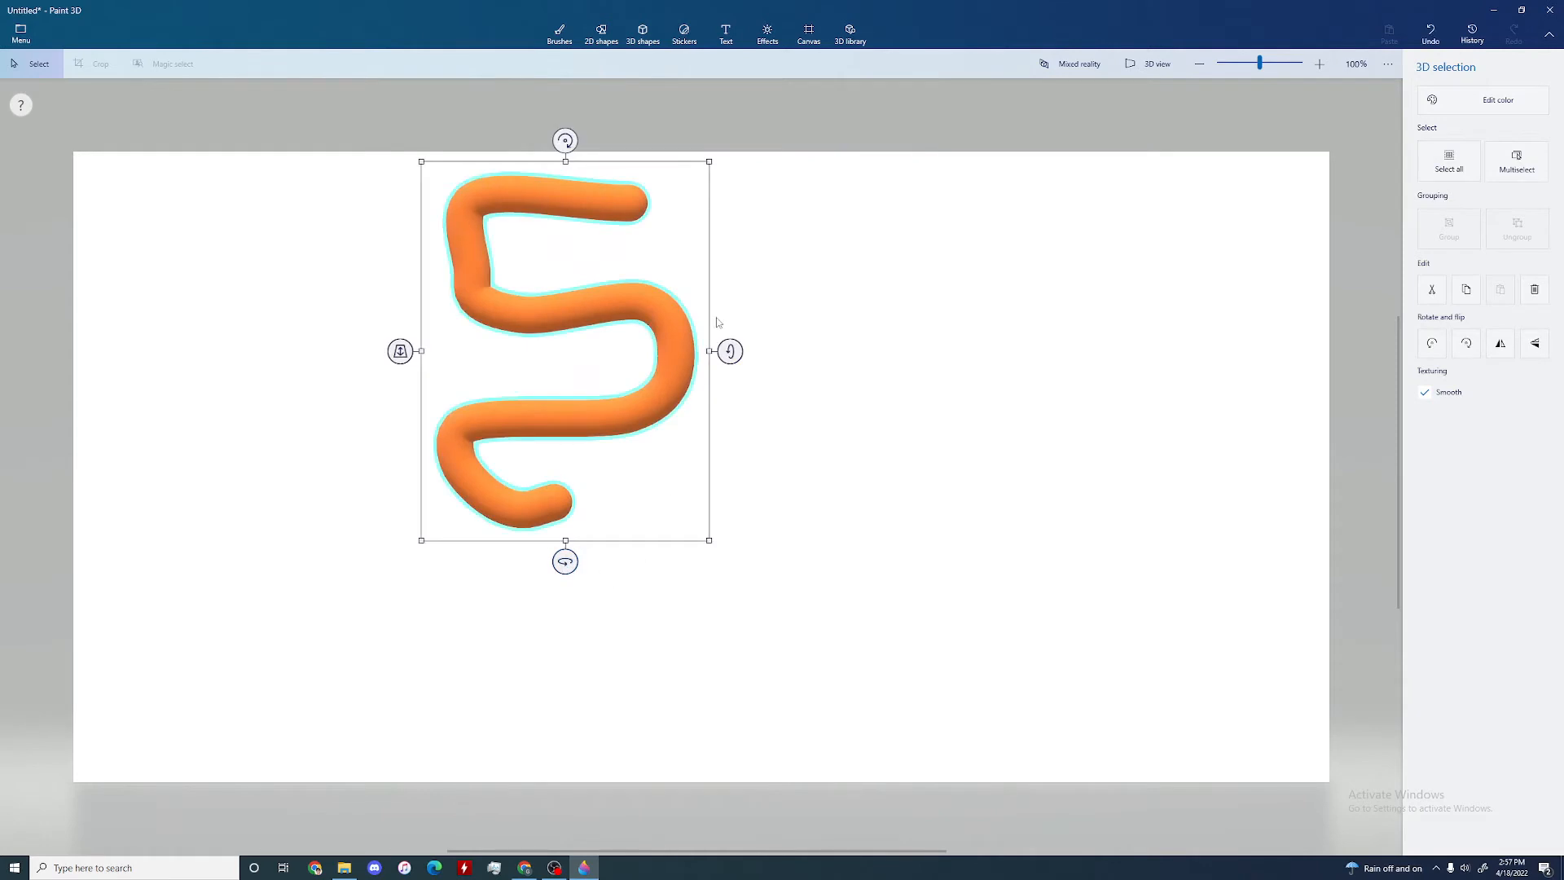
{"action": "left_click_drag", "start_coordinate": [729, 351], "coordinate": [702, 296]}
{"action": "left_click_drag", "start_coordinate": [566, 139], "coordinate": [890, 290]}
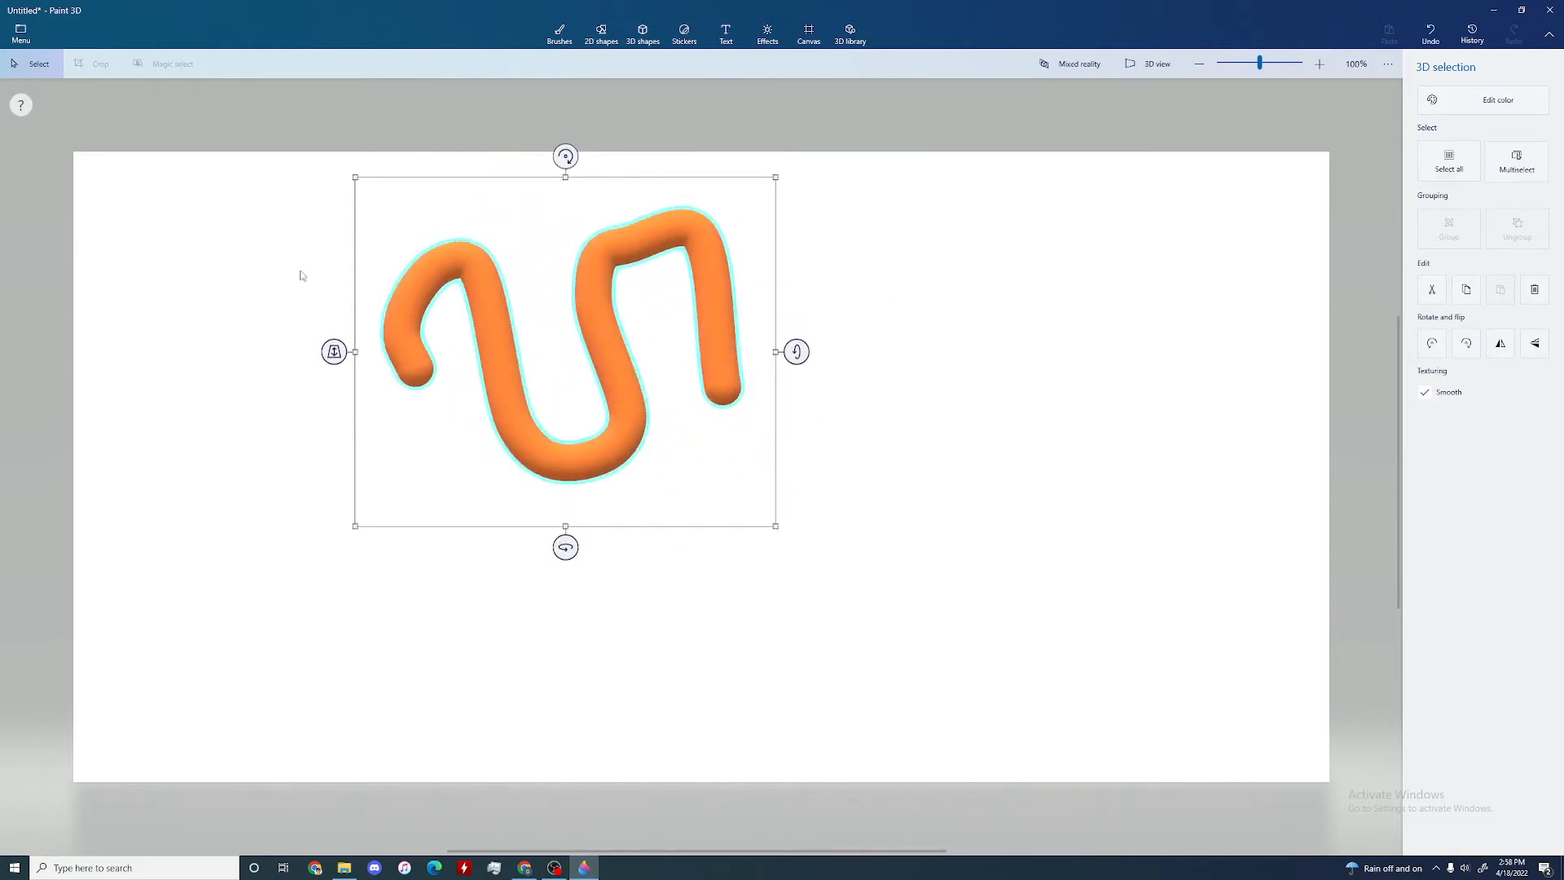
{"action": "left_click", "coordinate": [205, 268]}
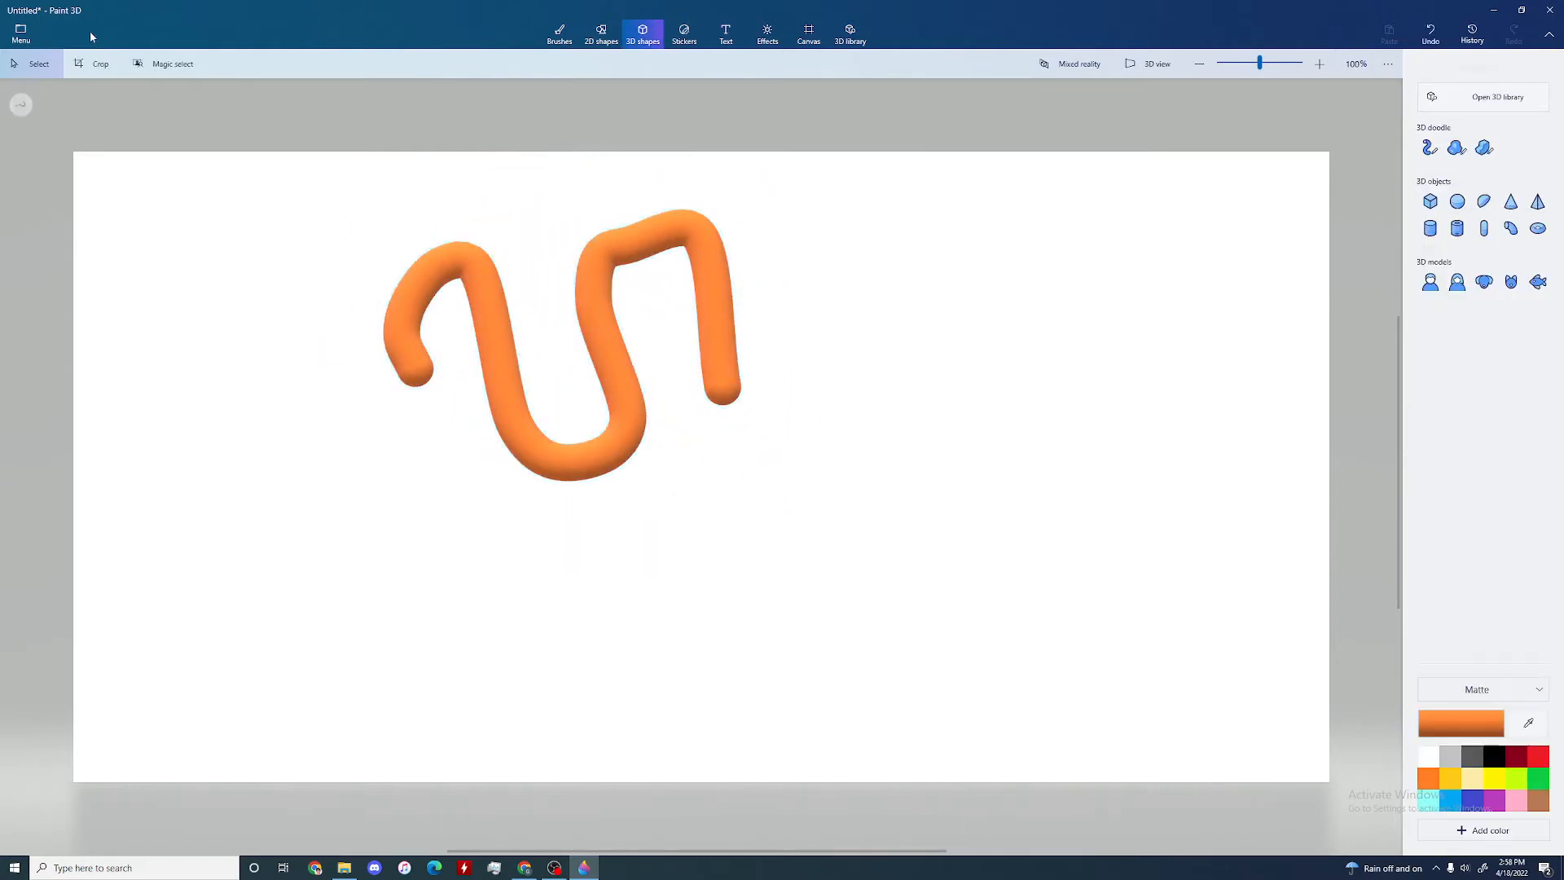
Step: Select the orange tube, turn it around its vertical axis so its reverse side faces front, and adjust its depth
{"action": "left_click", "coordinate": [481, 371]}
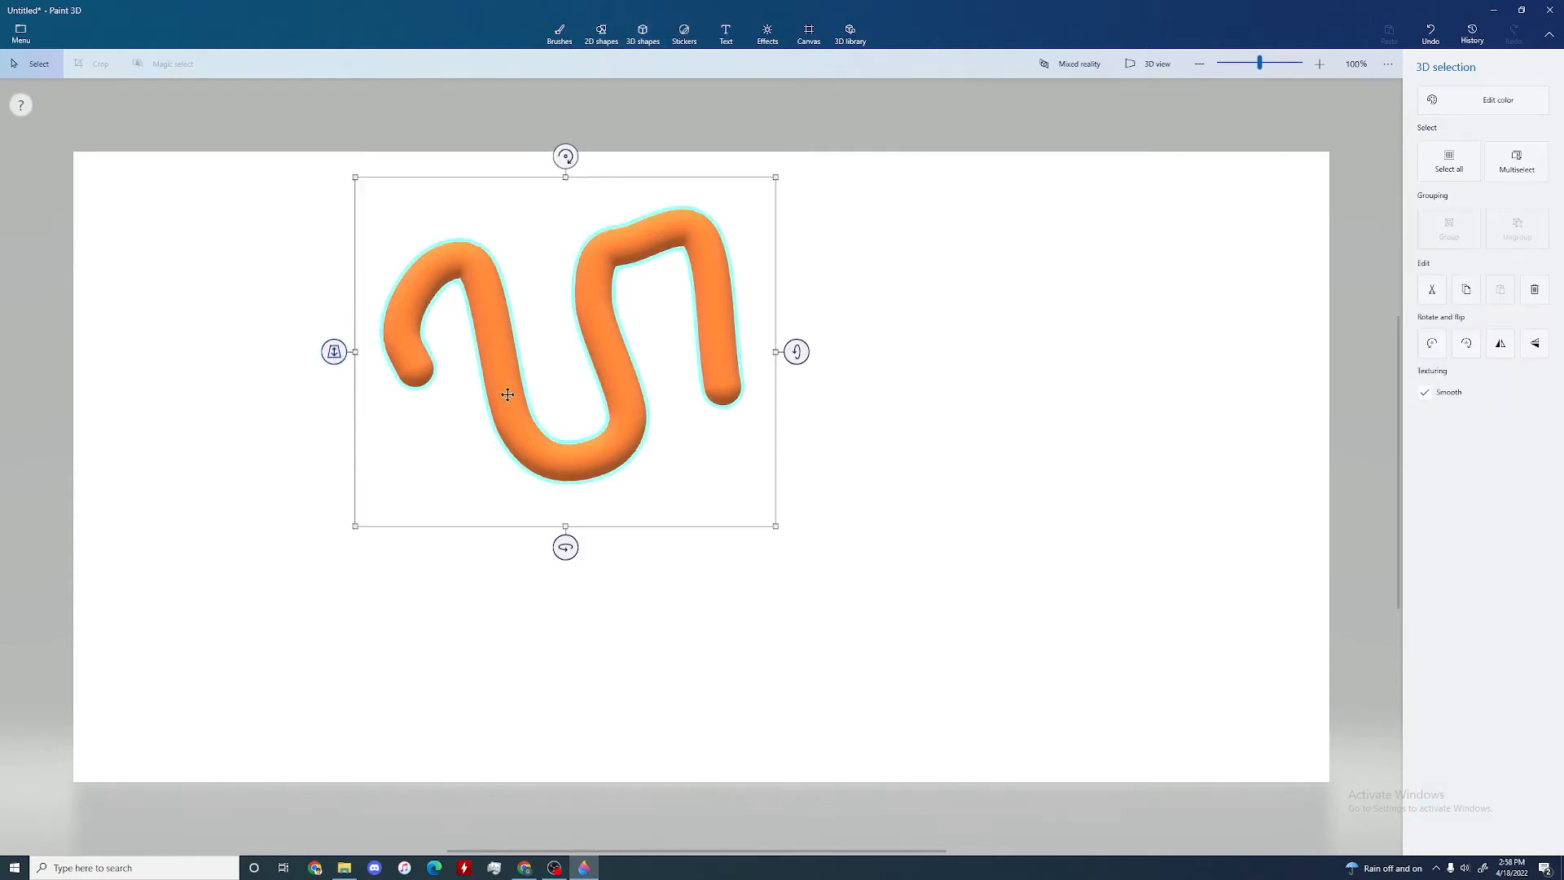
{"action": "left_click_drag", "start_coordinate": [565, 548], "coordinate": [731, 537]}
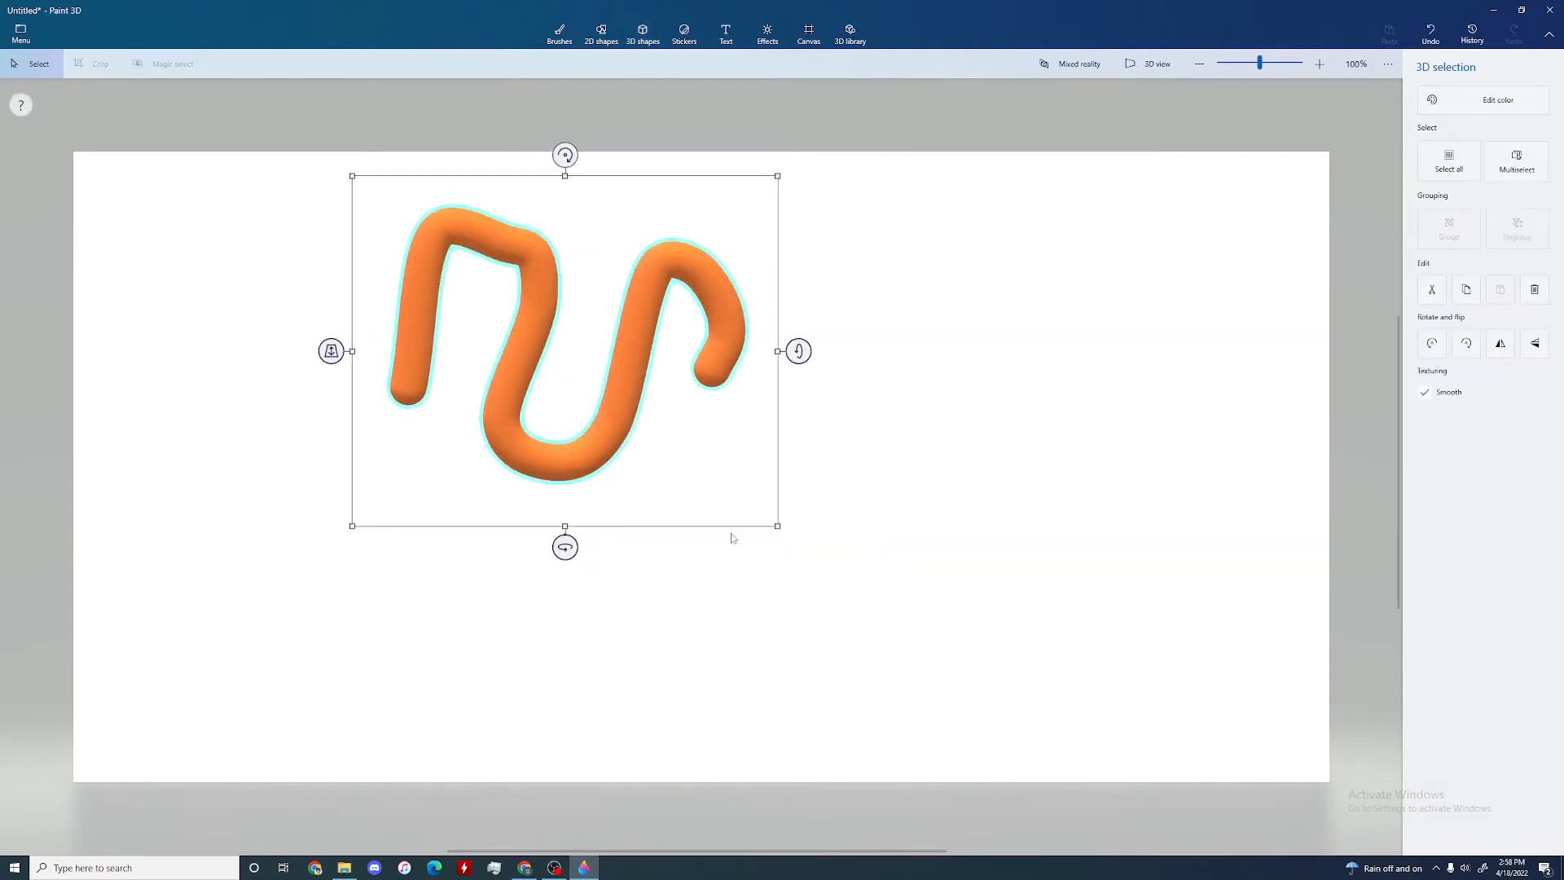
{"action": "left_click_drag", "start_coordinate": [331, 350], "coordinate": [394, 342]}
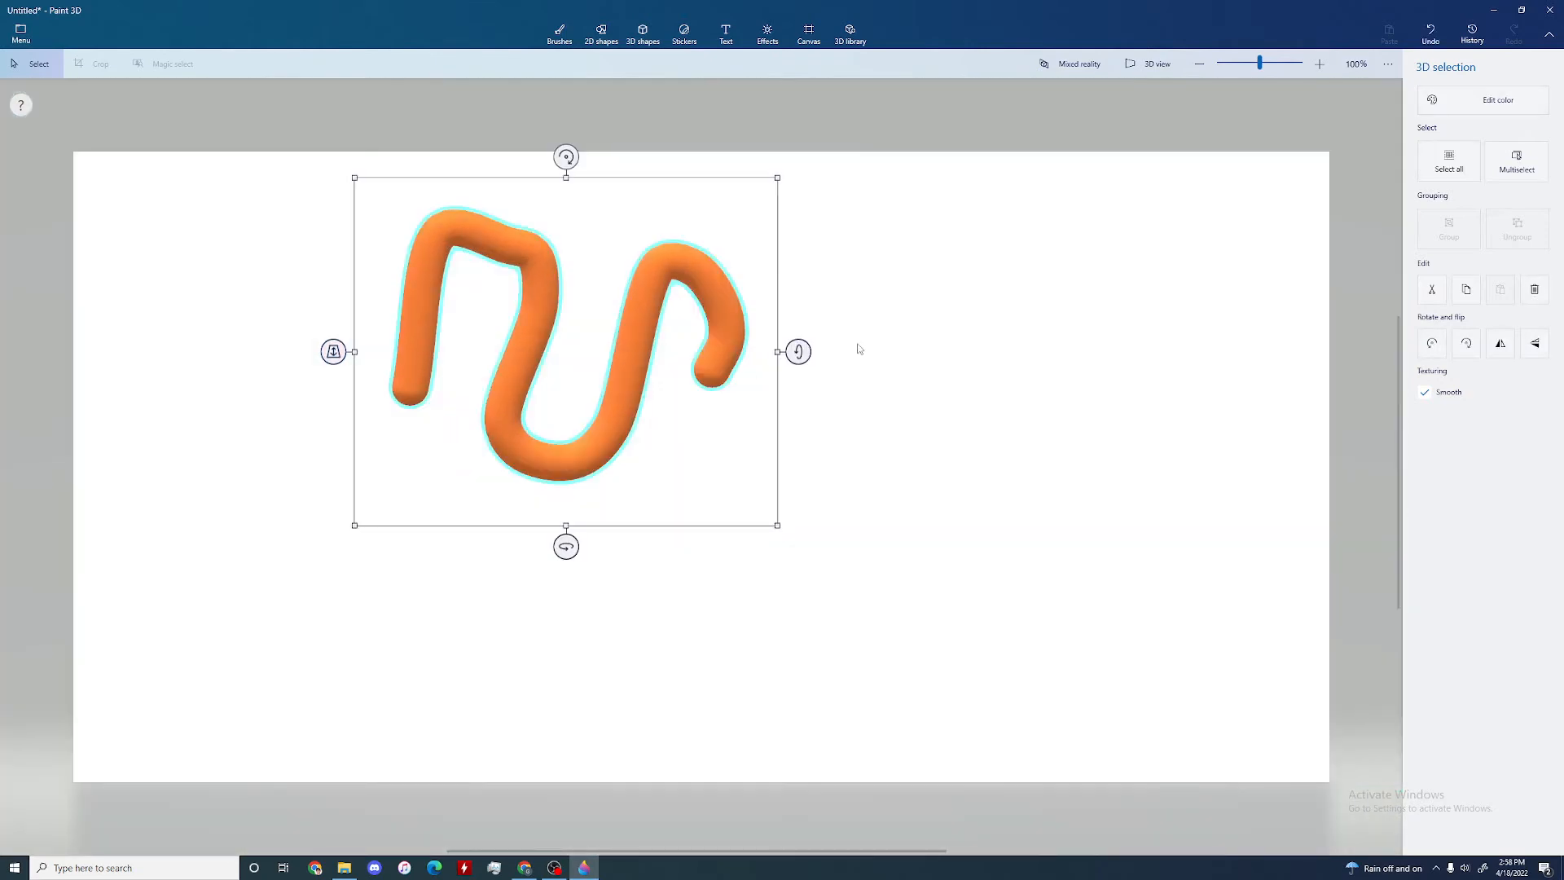
Step: Examine the orange tube in 3D view from different angles and distances, and return to the flat canvas view
{"action": "left_click", "coordinate": [1147, 72]}
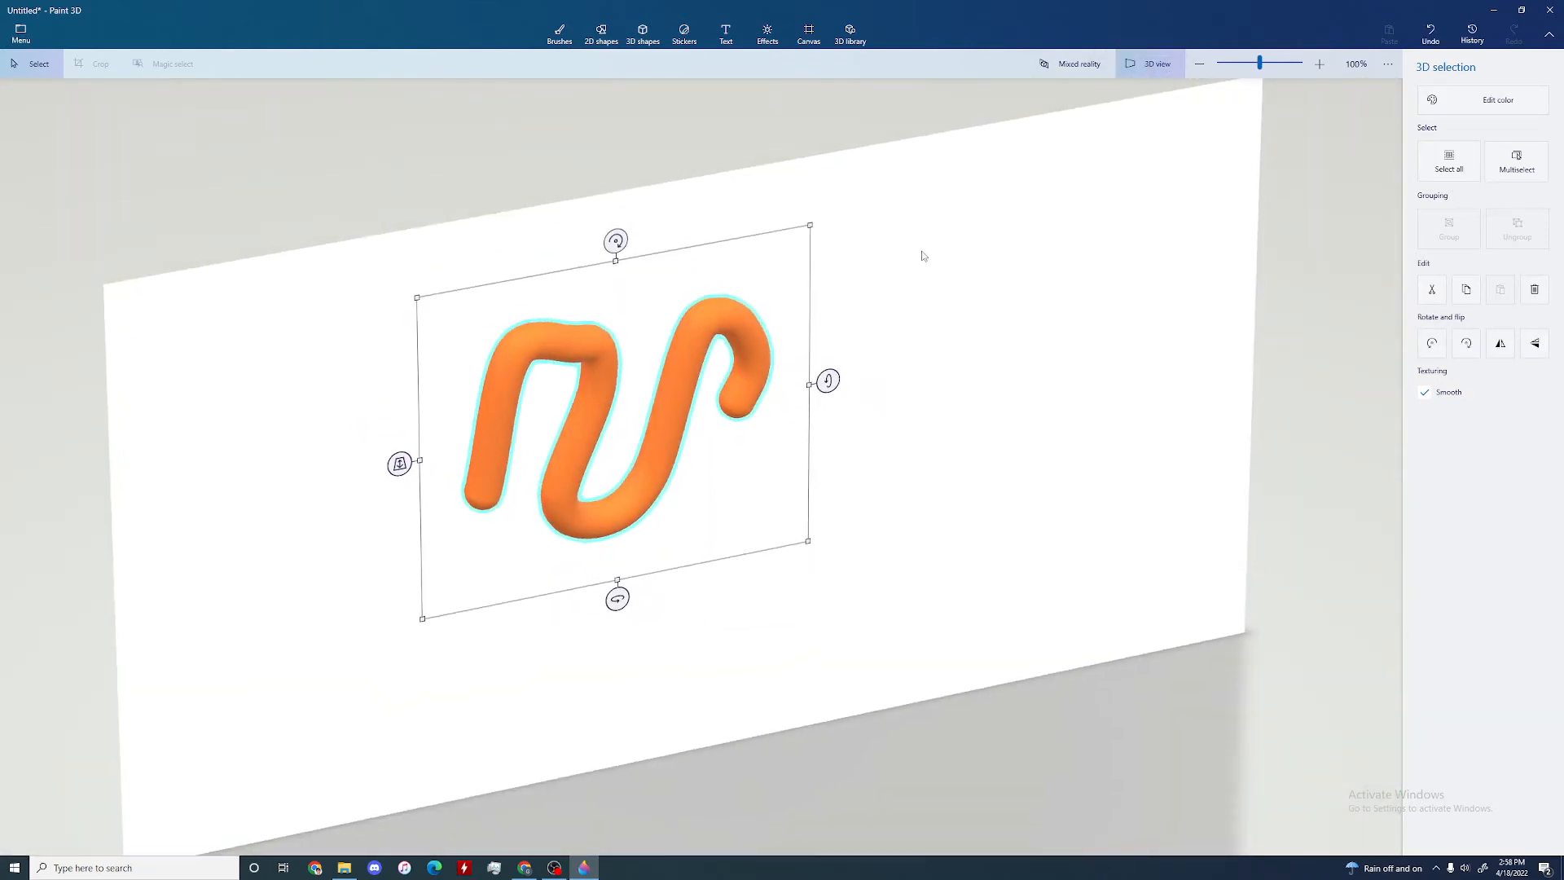
{"action": "right_click_drag", "start_coordinate": [922, 253], "coordinate": [884, 215]}
{"action": "scroll", "coordinate": [645, 311], "scroll_direction": "up", "scroll_amount": 3}
{"action": "scroll", "coordinate": [761, 252], "scroll_direction": "down", "scroll_amount": 2}
{"action": "scroll", "coordinate": [781, 272], "scroll_direction": "down", "scroll_amount": 3}
{"action": "scroll", "coordinate": [879, 318], "scroll_direction": "up", "scroll_amount": 2}
{"action": "scroll", "coordinate": [912, 277], "scroll_direction": "up", "scroll_amount": 3}
{"action": "scroll", "coordinate": [977, 252], "scroll_direction": "up", "scroll_amount": 2}
{"action": "scroll", "coordinate": [998, 250], "scroll_direction": "down", "scroll_amount": 1}
{"action": "scroll", "coordinate": [937, 249], "scroll_direction": "down", "scroll_amount": 2}
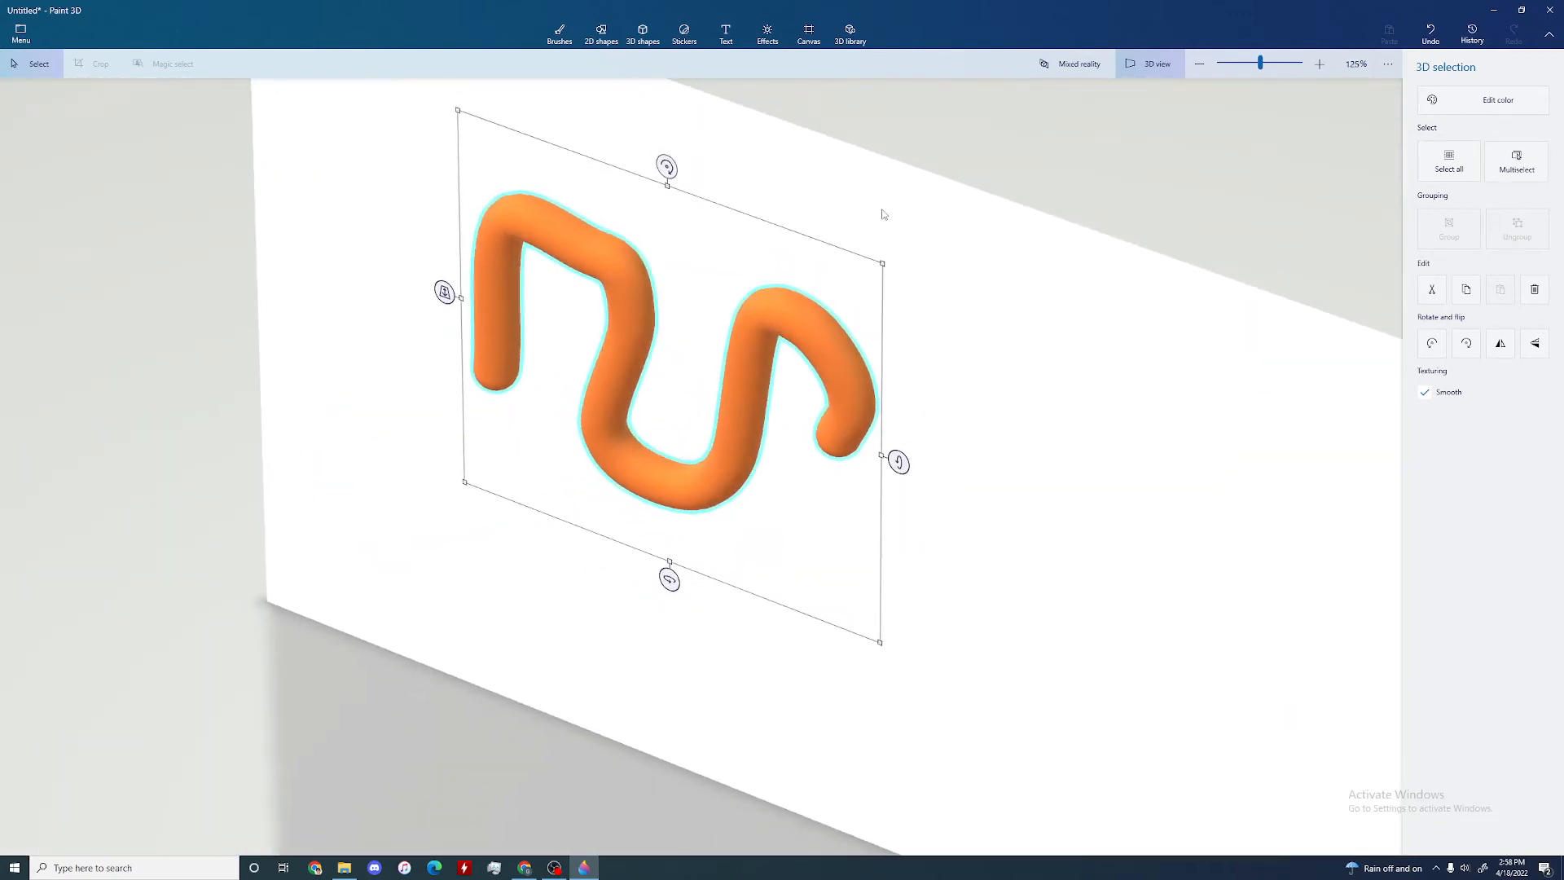
{"action": "left_click", "coordinate": [1144, 65]}
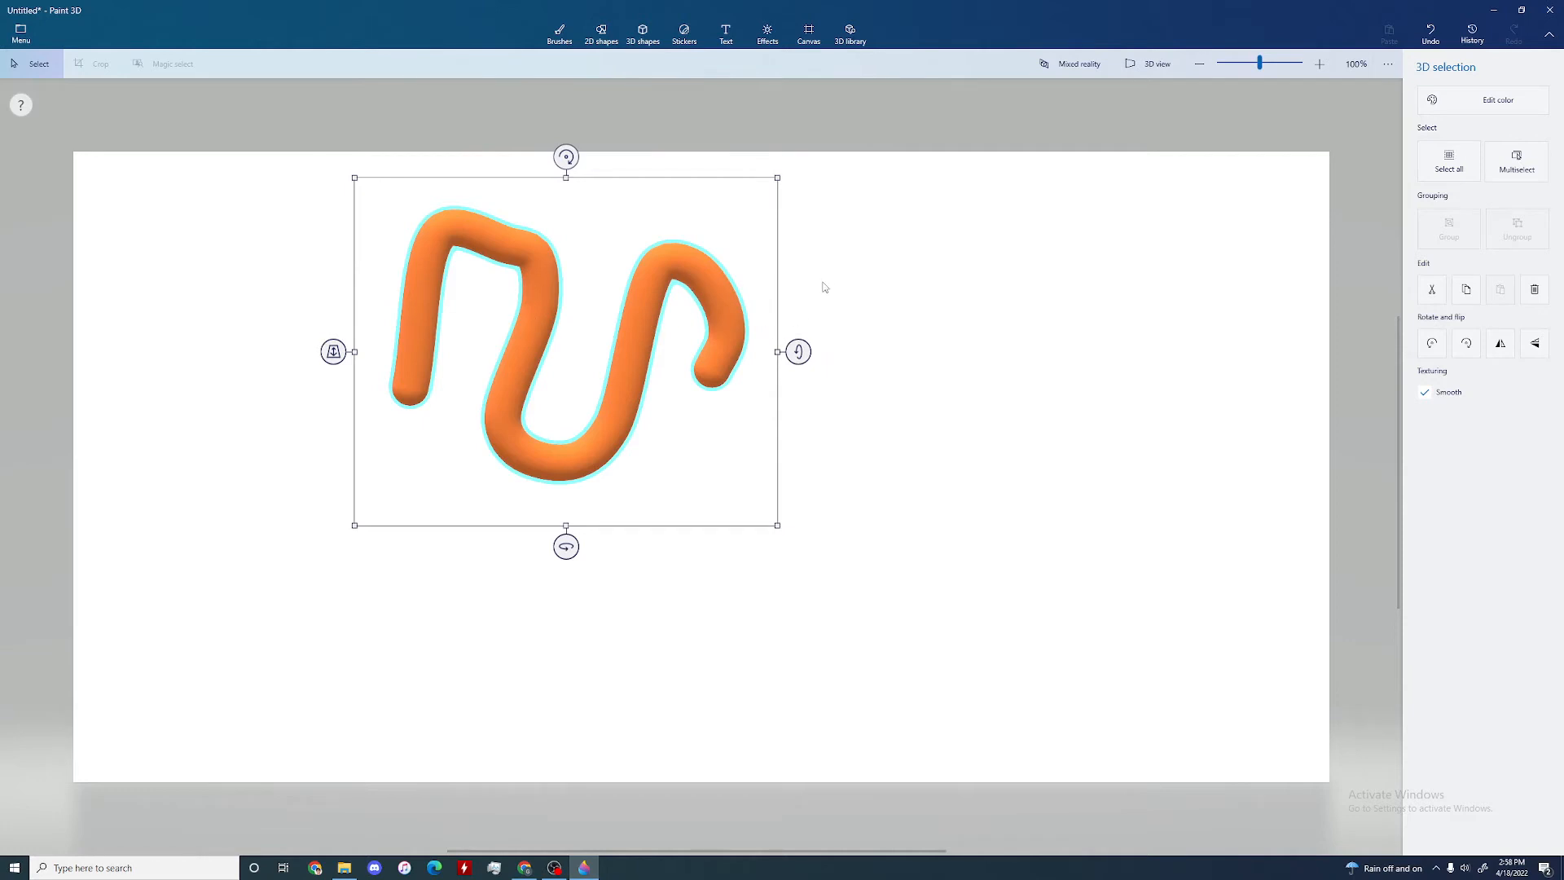
Step: Widen the orange tube slightly, turn it edge-on around its vertical axis and stretch it sideways into a thick slab
{"action": "mouse_move", "coordinate": [1003, 356]}
{"action": "left_mouse_down"}
{"action": "mouse_move", "coordinate": [1092, 359]}
{"action": "mouse_move", "coordinate": [836, 350]}
{"action": "left_mouse_up"}
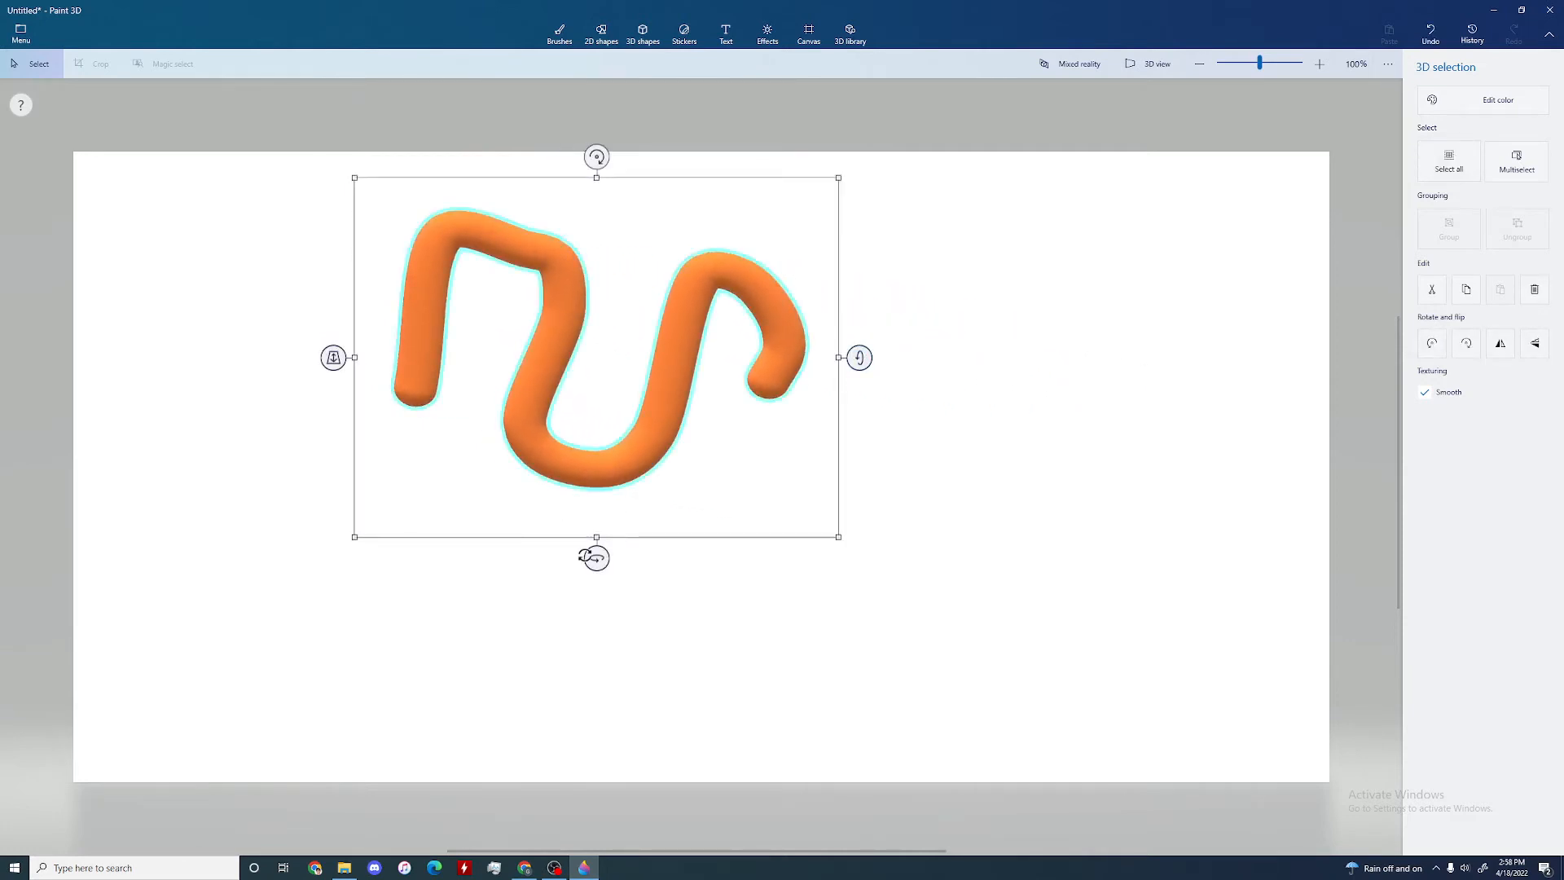
{"action": "mouse_move", "coordinate": [585, 556]}
{"action": "left_mouse_down"}
{"action": "mouse_move", "coordinate": [820, 558]}
{"action": "mouse_move", "coordinate": [798, 559]}
{"action": "left_mouse_up"}
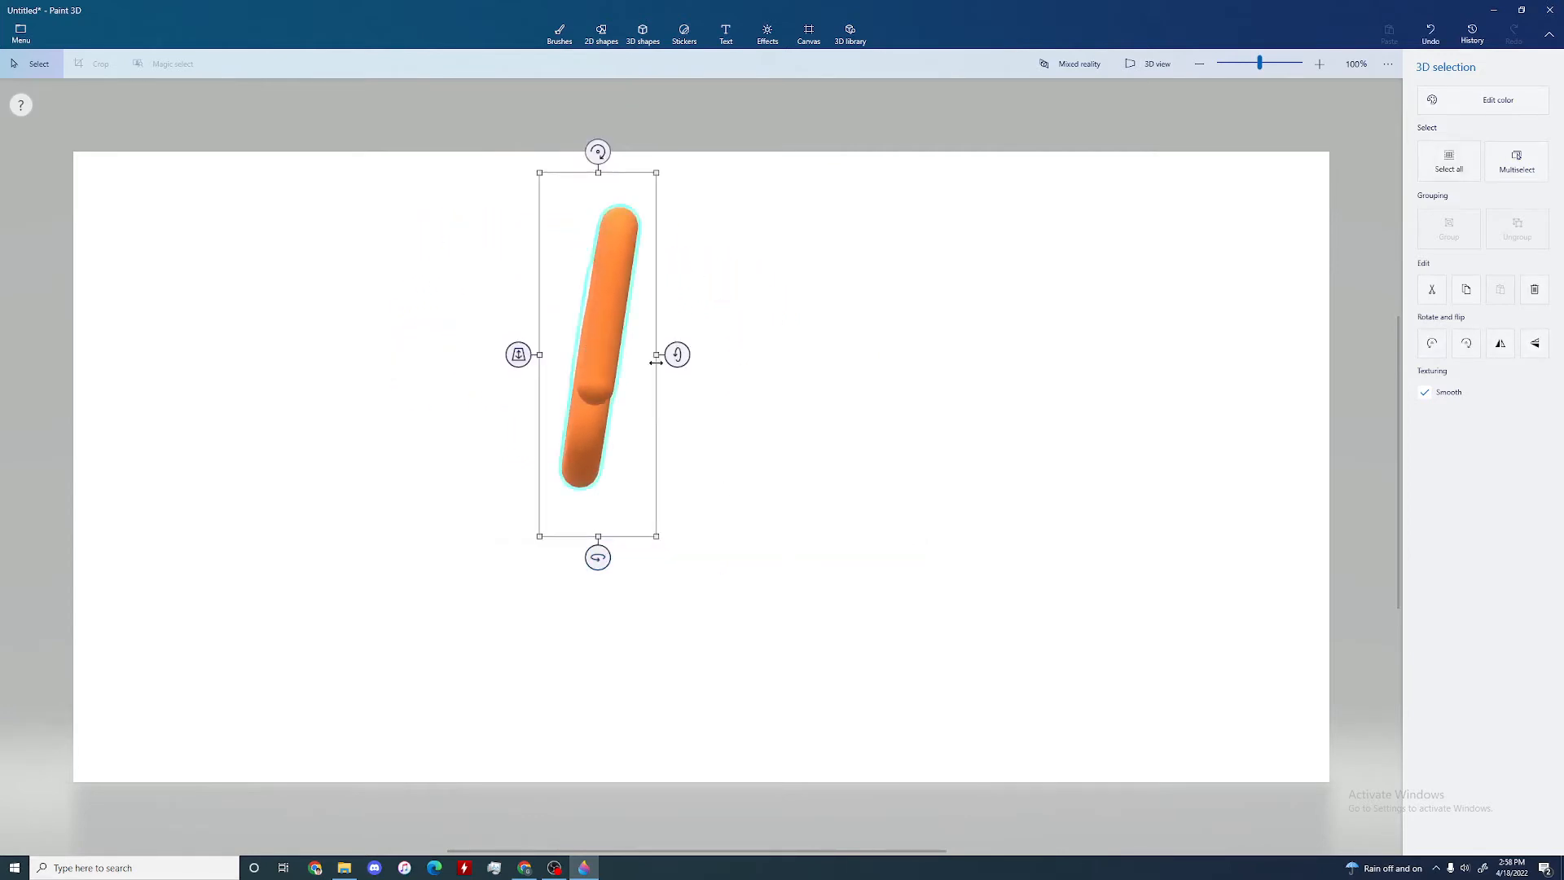
{"action": "mouse_move", "coordinate": [655, 361]}
{"action": "left_mouse_down"}
{"action": "mouse_move", "coordinate": [880, 370]}
{"action": "mouse_move", "coordinate": [863, 370]}
{"action": "left_mouse_up"}
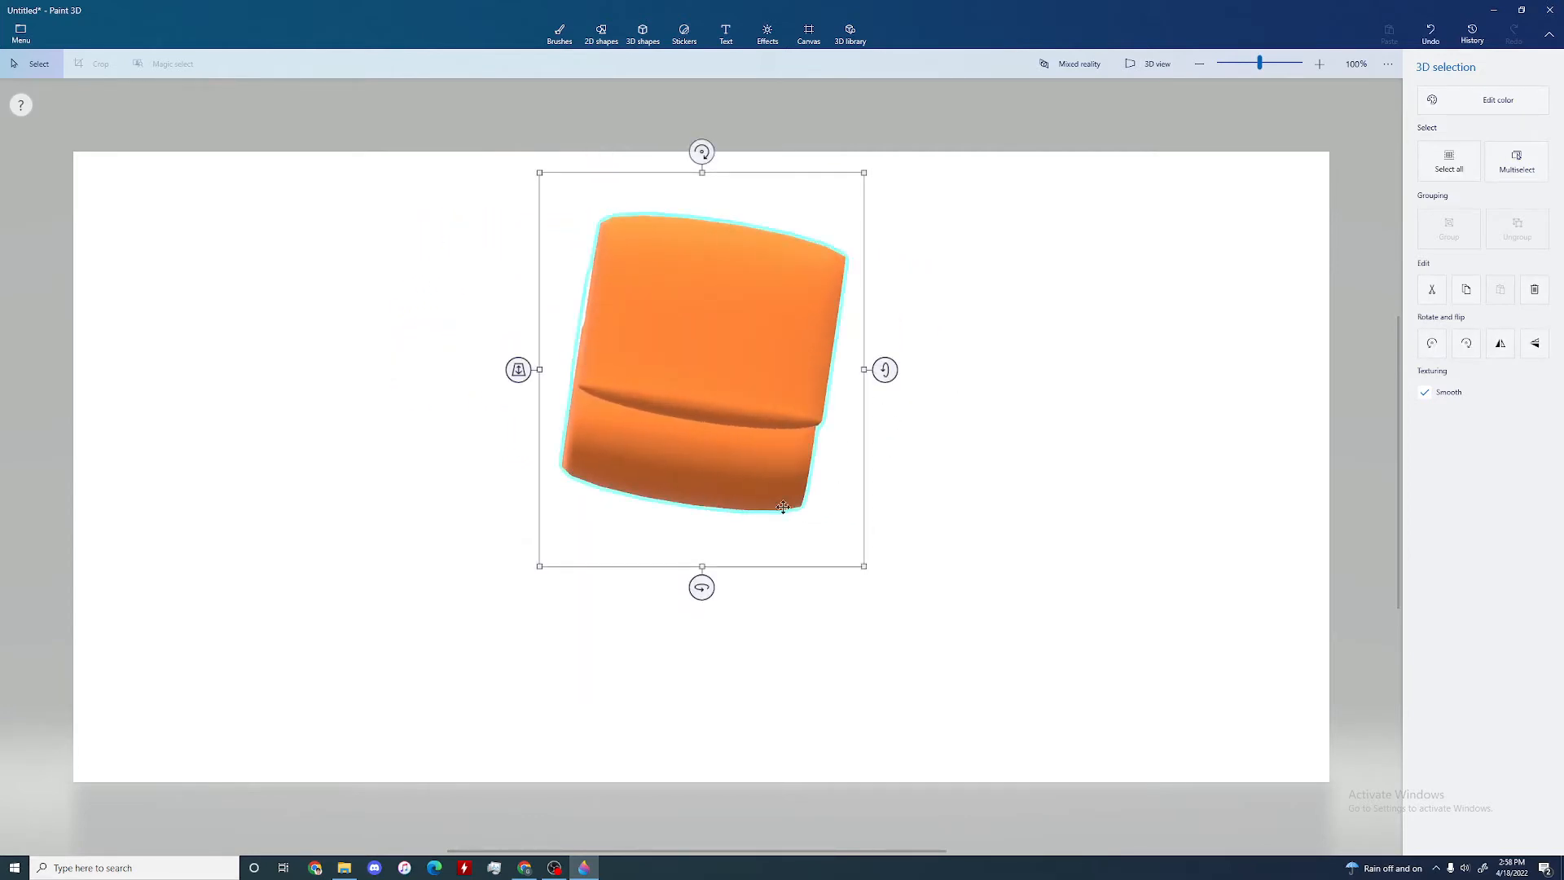
Step: Stretch the thickened orange tube taller in 3D view, return to the flat view and delete the tube
{"action": "left_click", "coordinate": [1152, 65]}
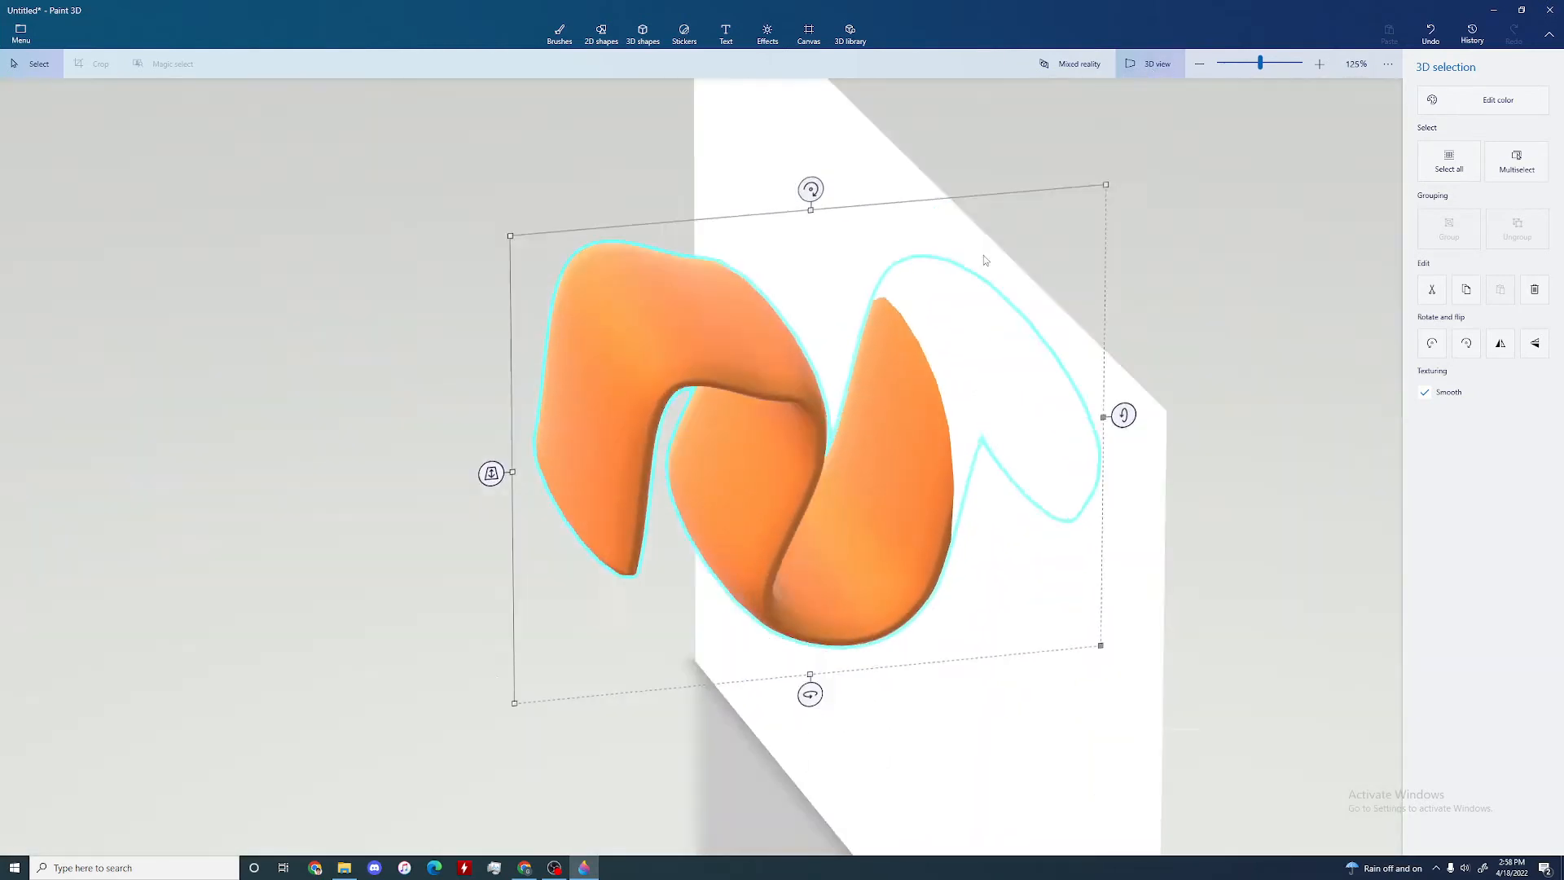
{"action": "right_click_drag", "start_coordinate": [983, 255], "coordinate": [949, 294]}
{"action": "left_click_drag", "start_coordinate": [811, 240], "coordinate": [804, 123]}
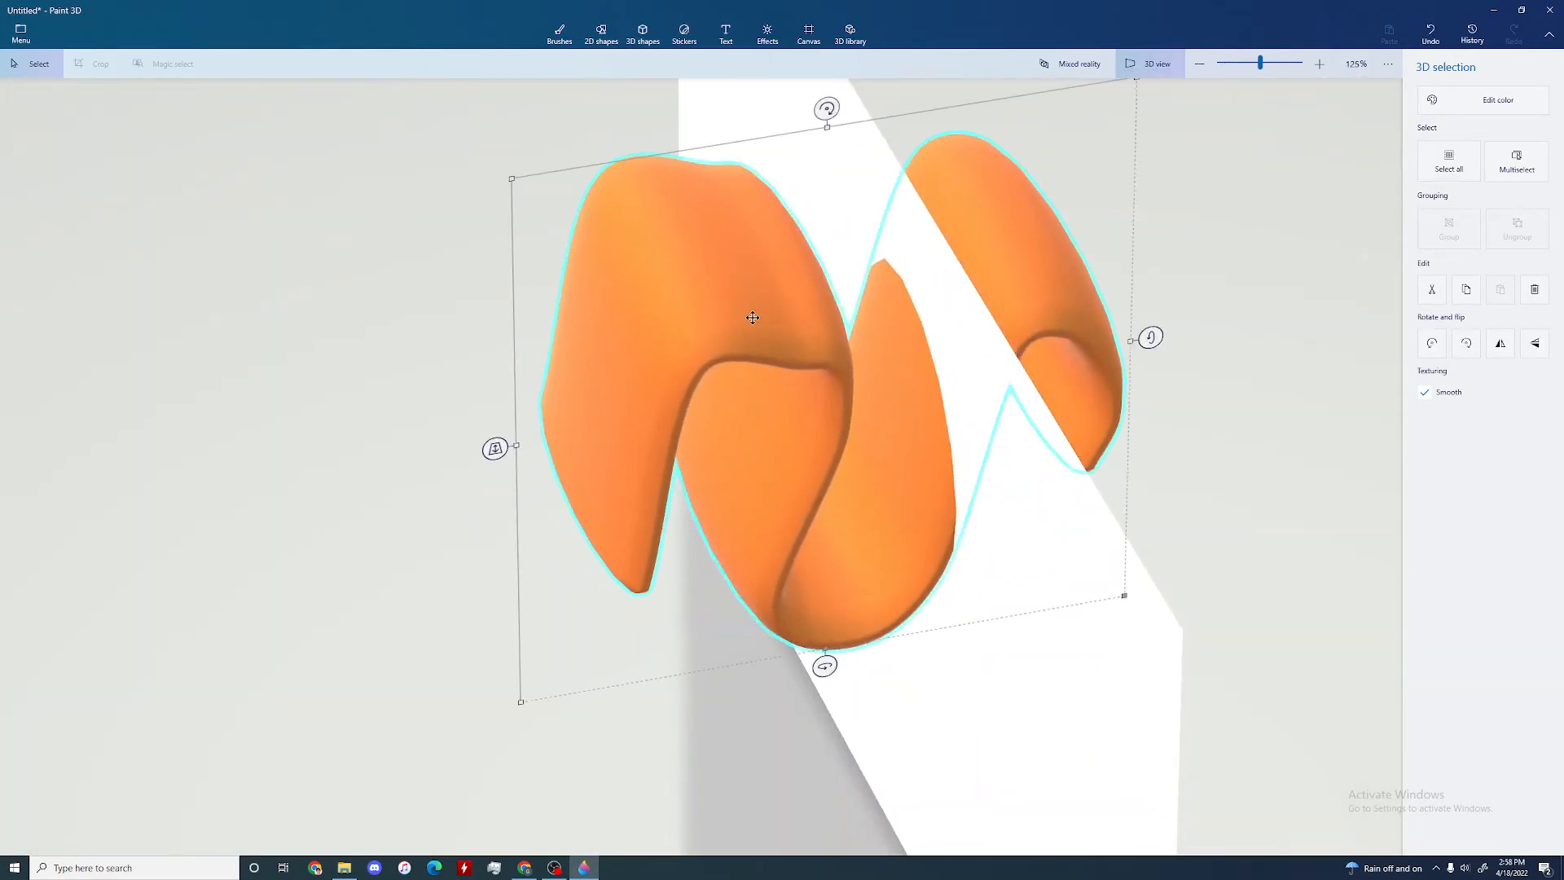
{"action": "left_click", "coordinate": [1150, 65]}
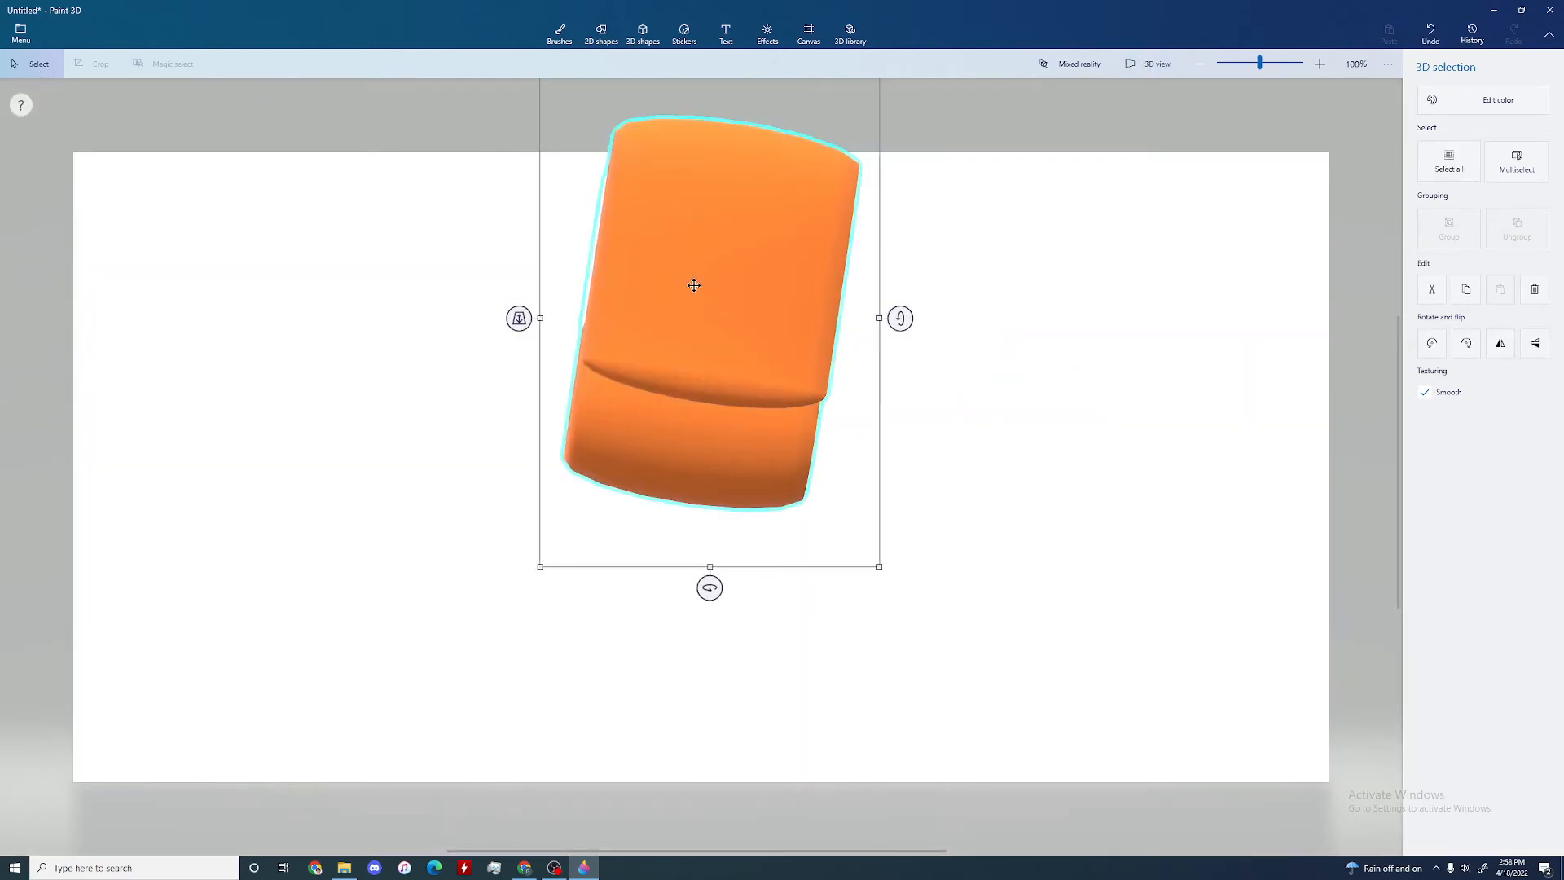
{"action": "key", "text": "Delete"}
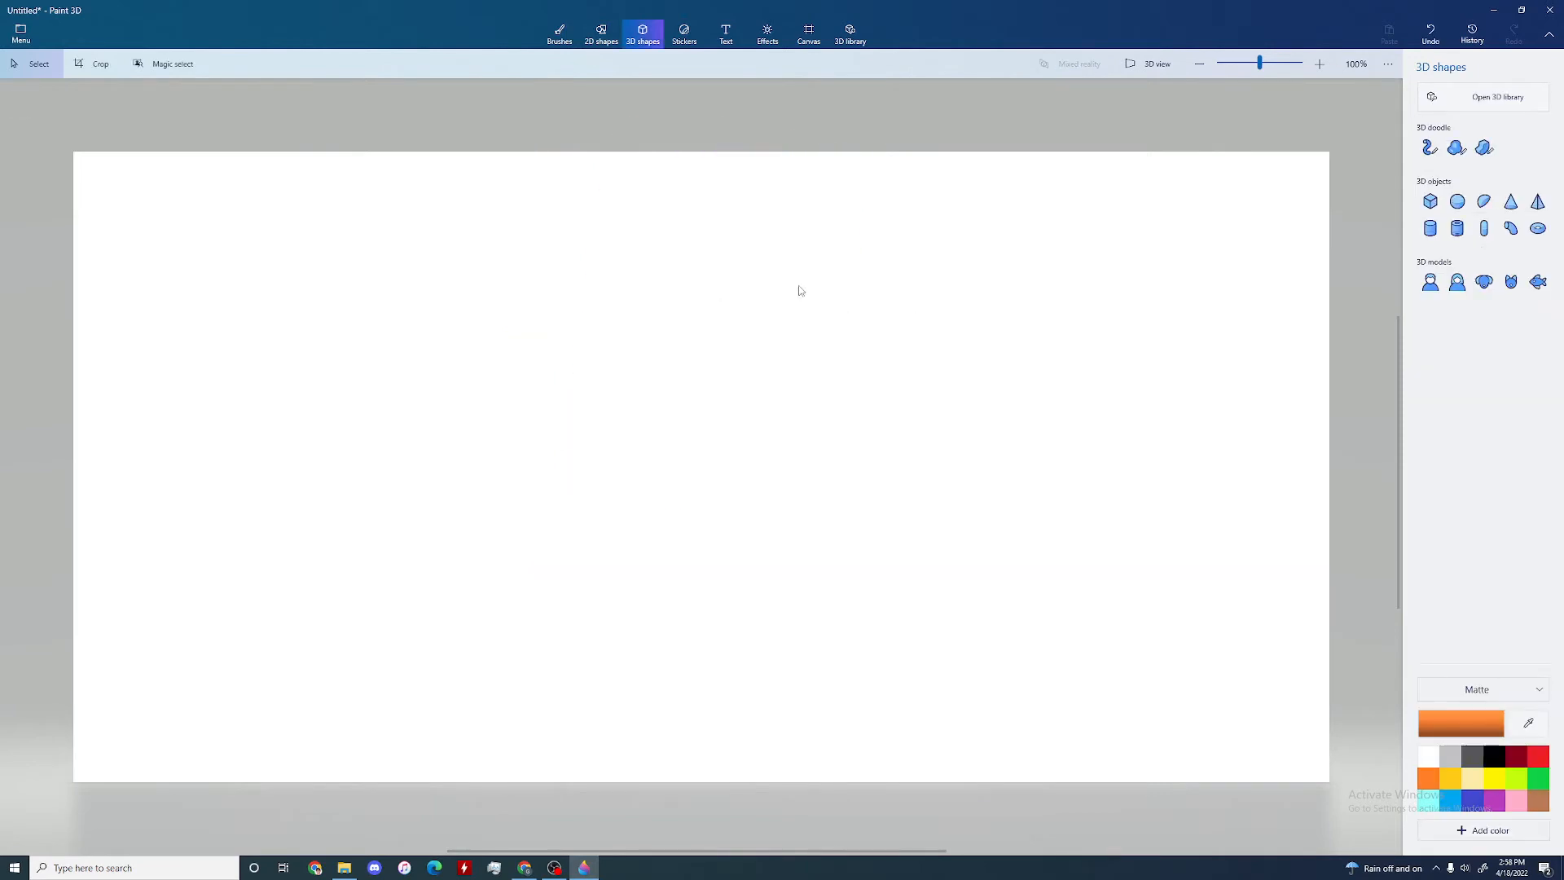
Step: Draw a closed, irregular orange 3D doodle with the Sharp edge tool, with a notch in its left side
{"action": "left_click", "coordinate": [1482, 149]}
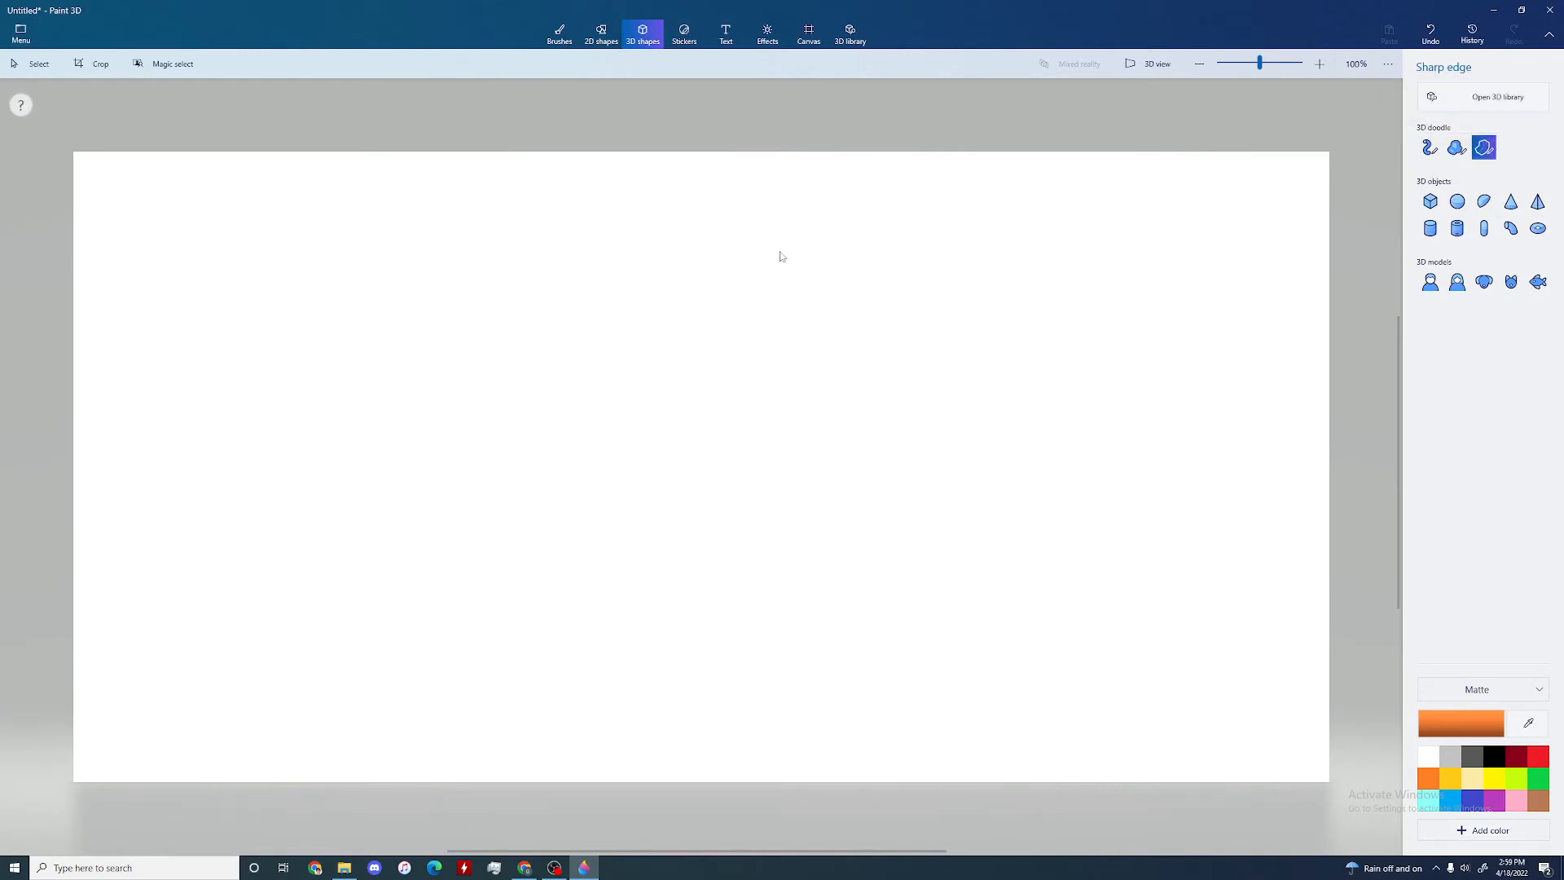
{"action": "left_click_drag", "start_coordinate": [698, 221], "coordinate": [815, 235]}
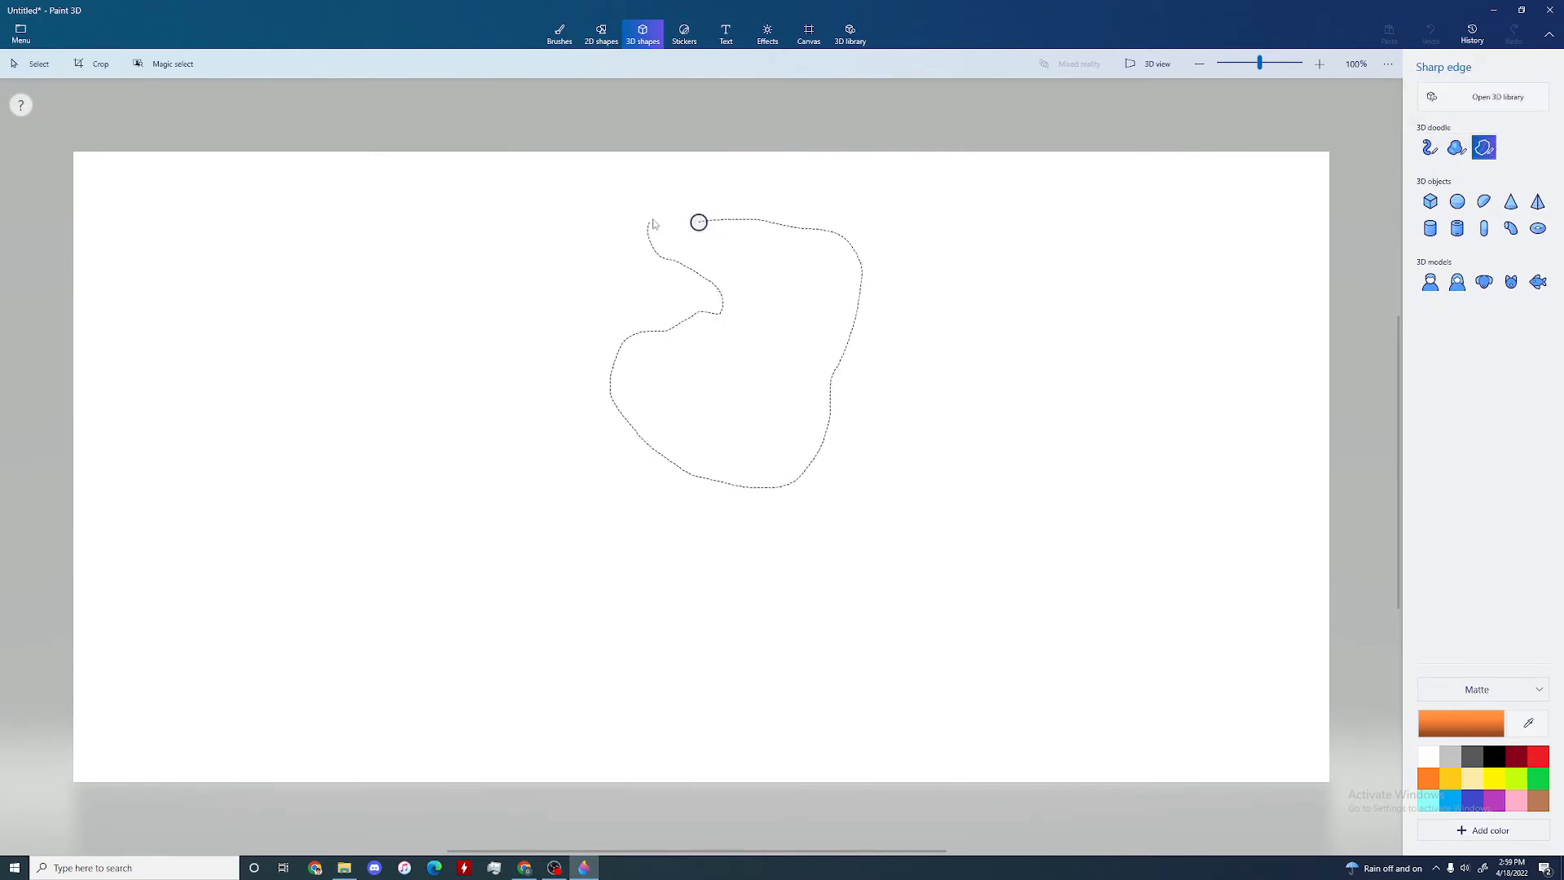
{"action": "left_click_drag", "start_coordinate": [684, 213], "coordinate": [698, 221]}
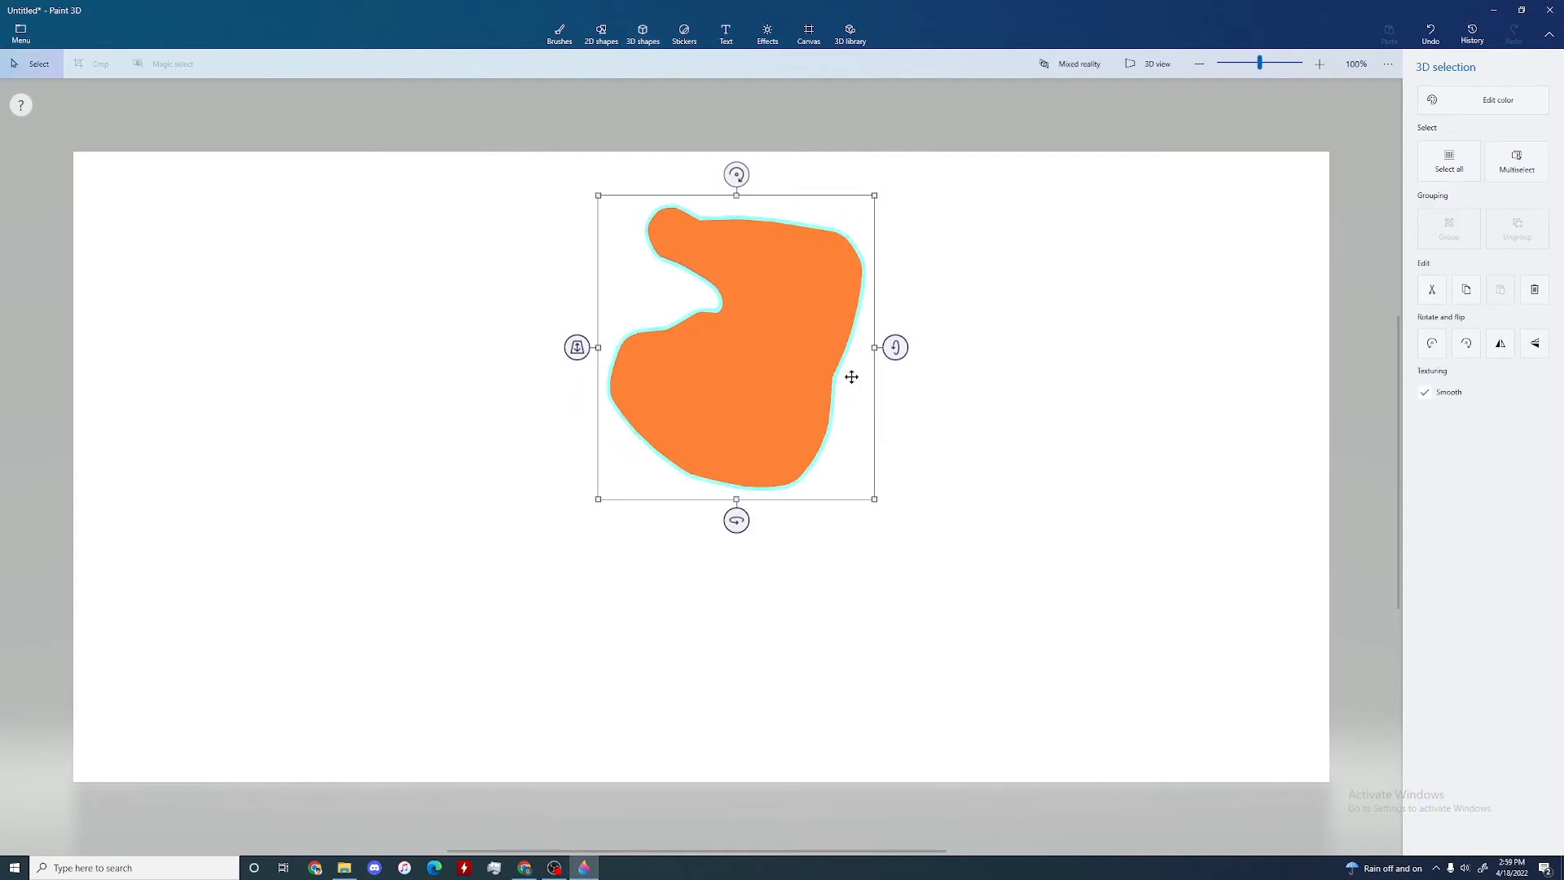
Step: Tilt the sharp-edged shape around its horizontal axis in 3D view and rotate it clockwise so its notch points upward
{"action": "left_click", "coordinate": [1162, 69]}
{"action": "right_click_drag", "start_coordinate": [1021, 249], "coordinate": [895, 307]}
{"action": "scroll", "coordinate": [896, 352], "scroll_direction": "up", "scroll_amount": 1}
{"action": "right_click_drag", "start_coordinate": [791, 286], "coordinate": [573, 293]}
{"action": "scroll", "coordinate": [574, 293], "scroll_direction": "down", "scroll_amount": 1}
{"action": "left_click_drag", "start_coordinate": [601, 458], "coordinate": [474, 452]}
{"action": "right_click_drag", "start_coordinate": [412, 423], "coordinate": [604, 415]}
{"action": "right_click_drag", "start_coordinate": [805, 452], "coordinate": [953, 513]}
{"action": "left_click_drag", "start_coordinate": [930, 438], "coordinate": [926, 489]}
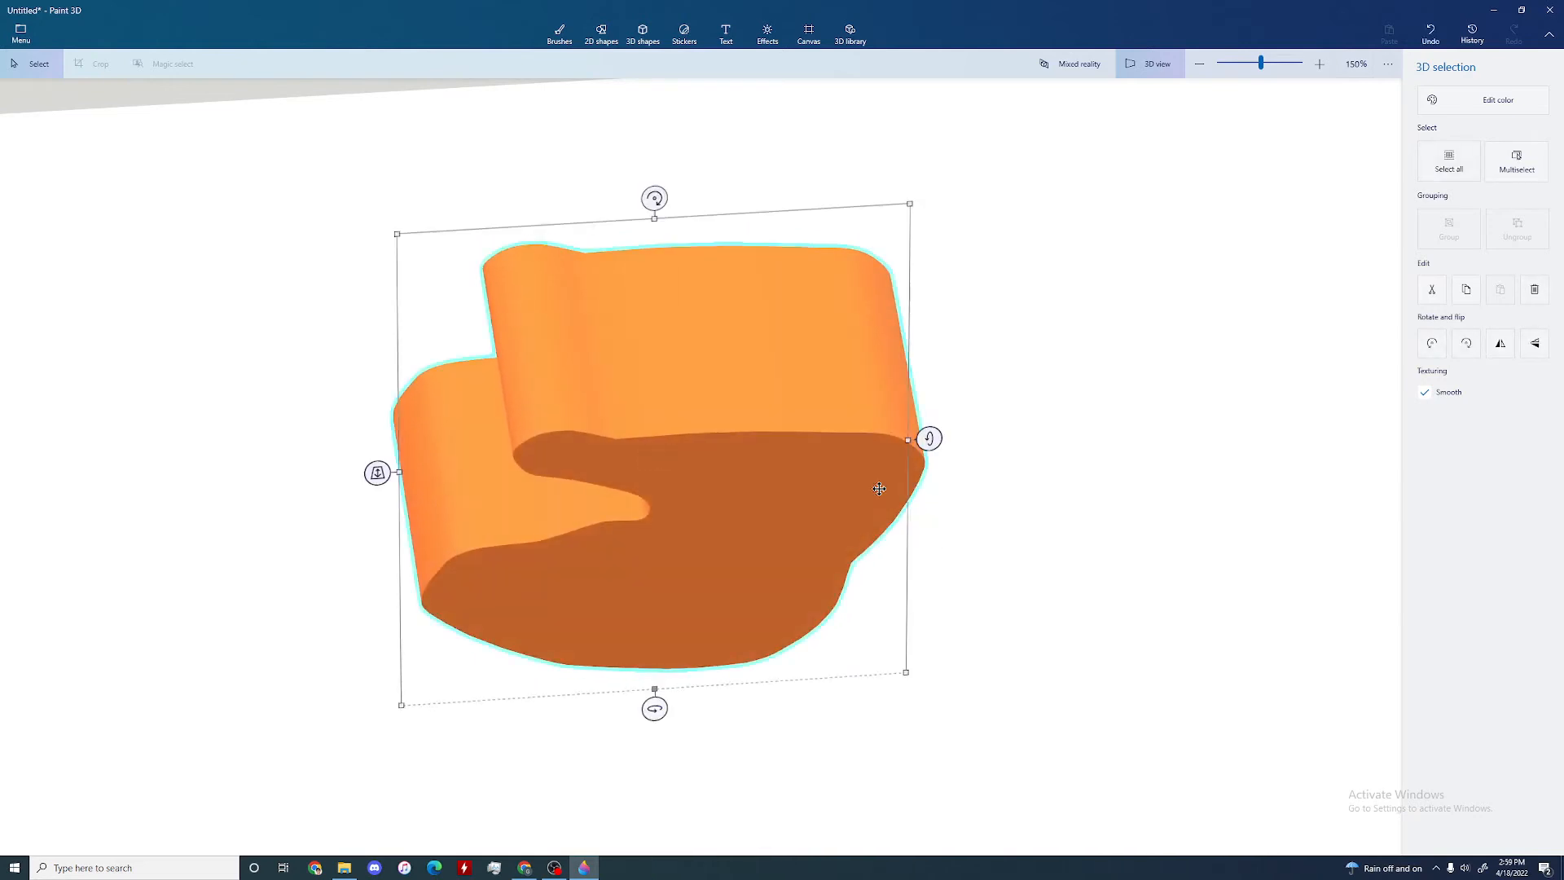
{"action": "left_click_drag", "start_coordinate": [659, 195], "coordinate": [842, 255]}
{"action": "left_click_drag", "start_coordinate": [279, 479], "coordinate": [340, 460]}
{"action": "scroll", "coordinate": [351, 490], "scroll_direction": "down", "scroll_amount": 5}
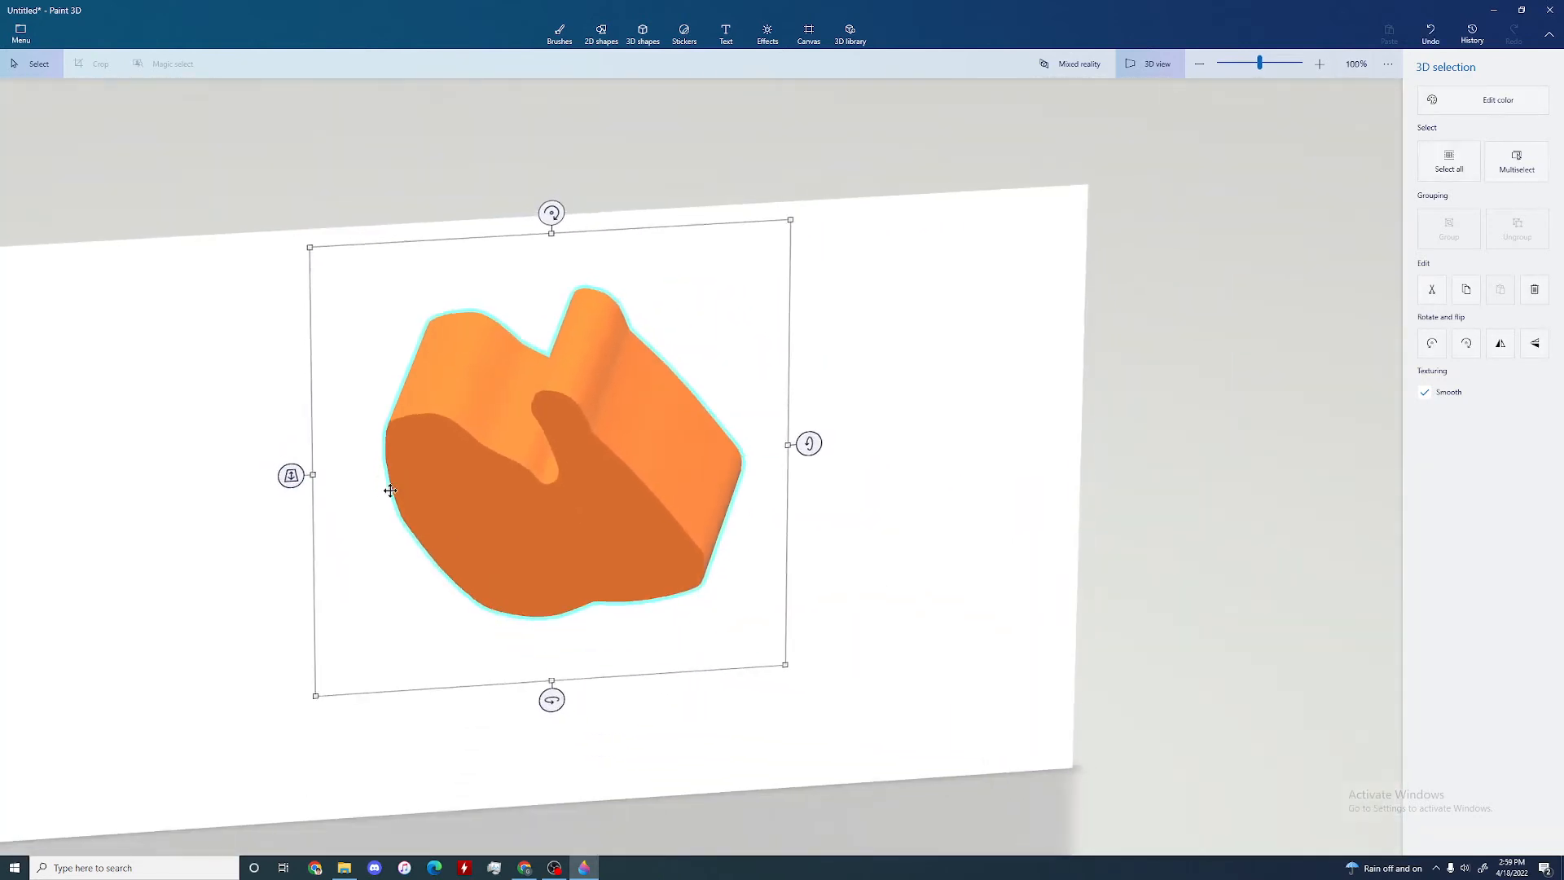
Step: Try dark gray and light blue on the sharp-edged shape, and set its color to purple
{"action": "left_click", "coordinate": [1496, 100]}
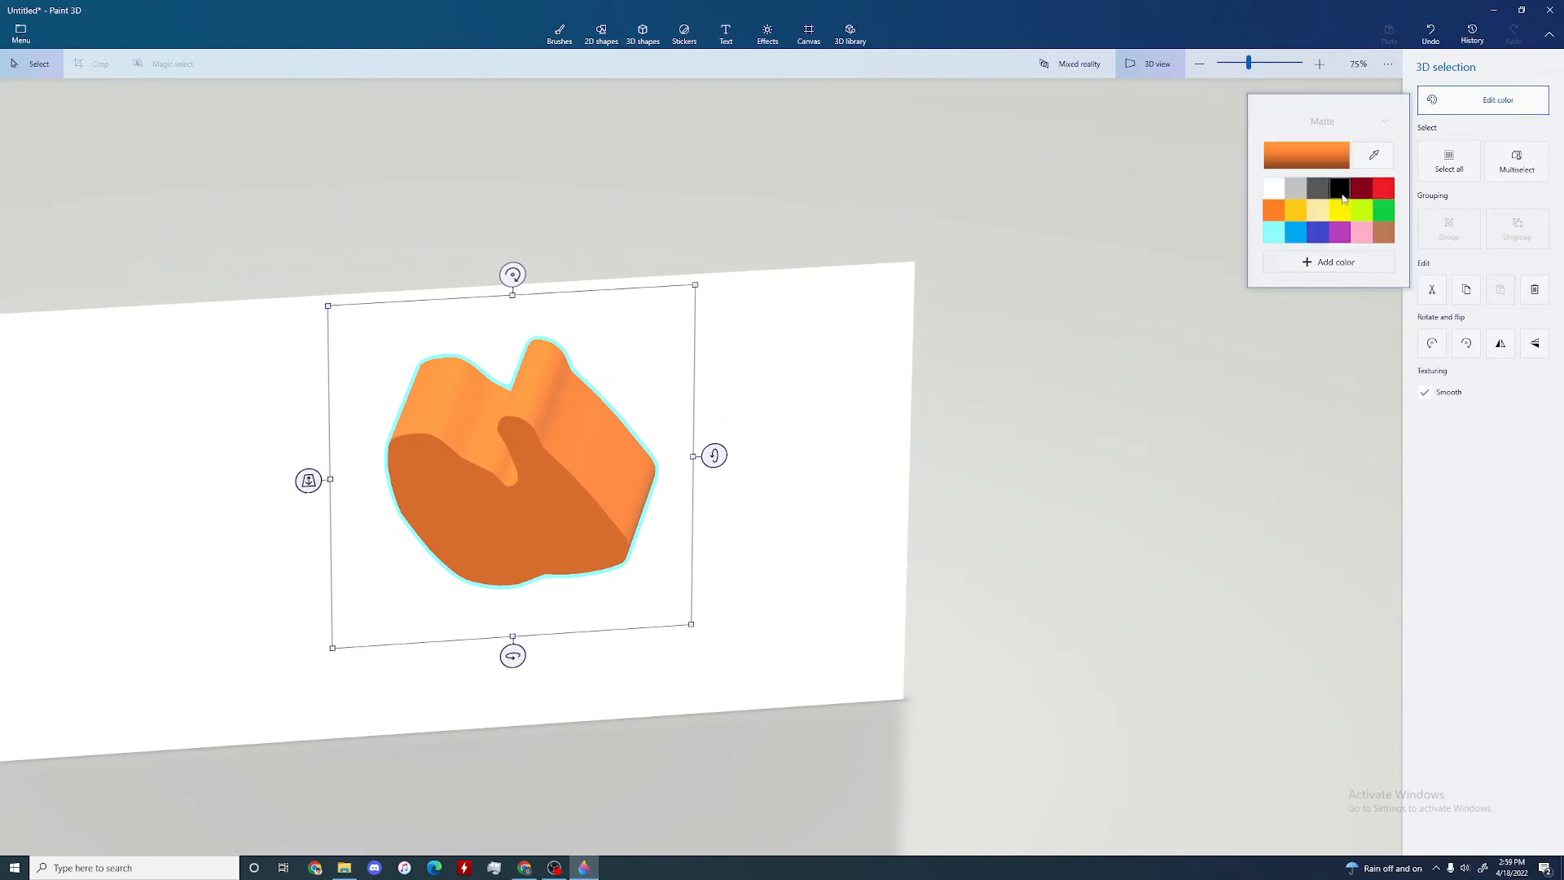
{"action": "left_click", "coordinate": [1314, 190]}
{"action": "left_click", "coordinate": [1297, 234]}
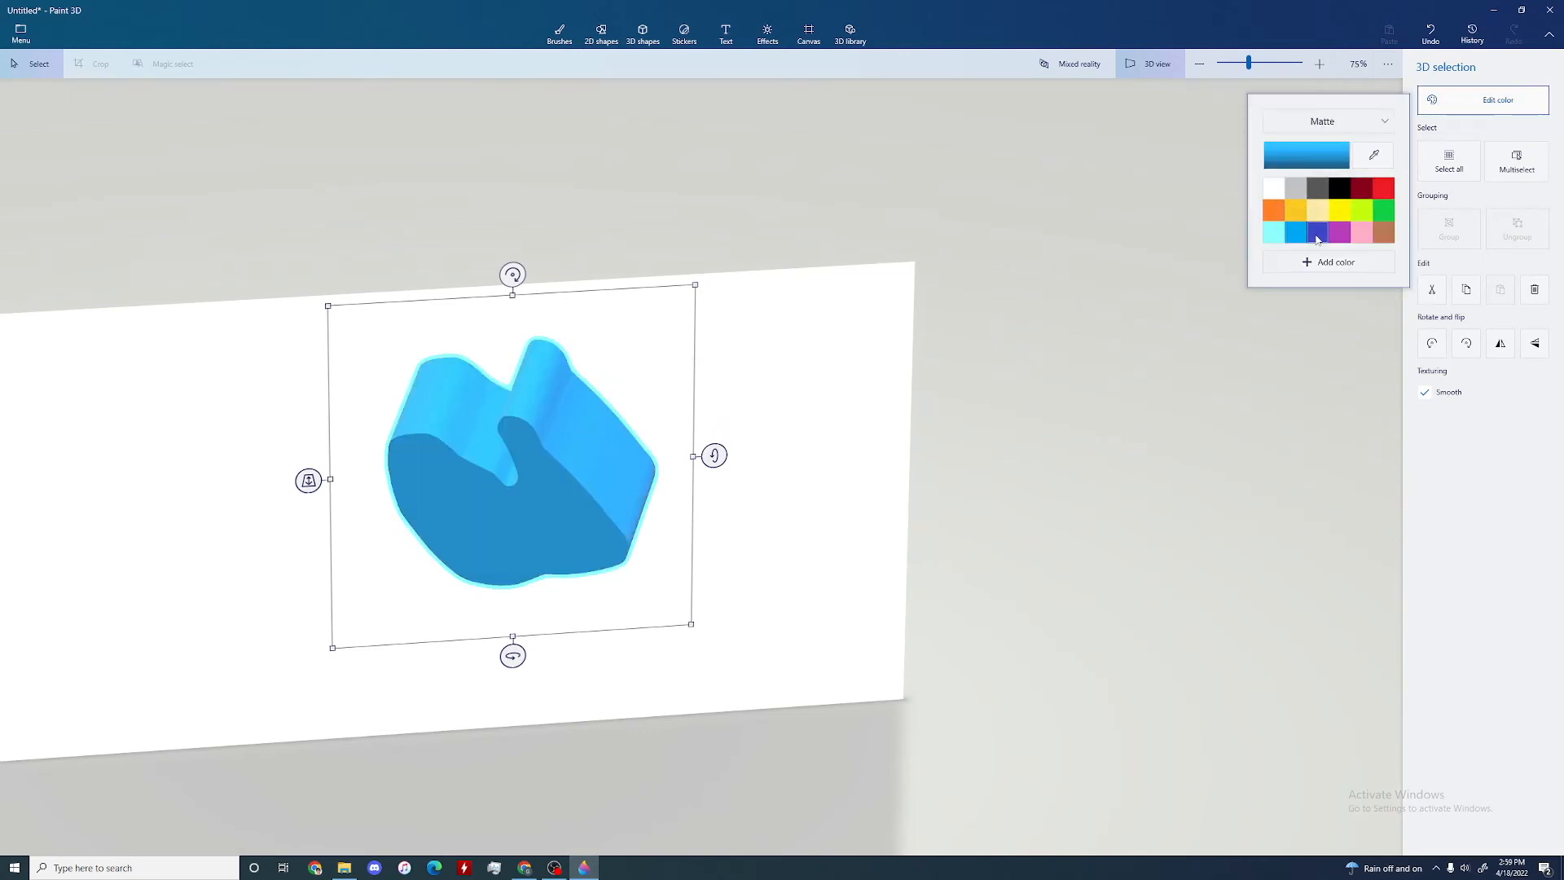
{"action": "left_click", "coordinate": [1338, 237]}
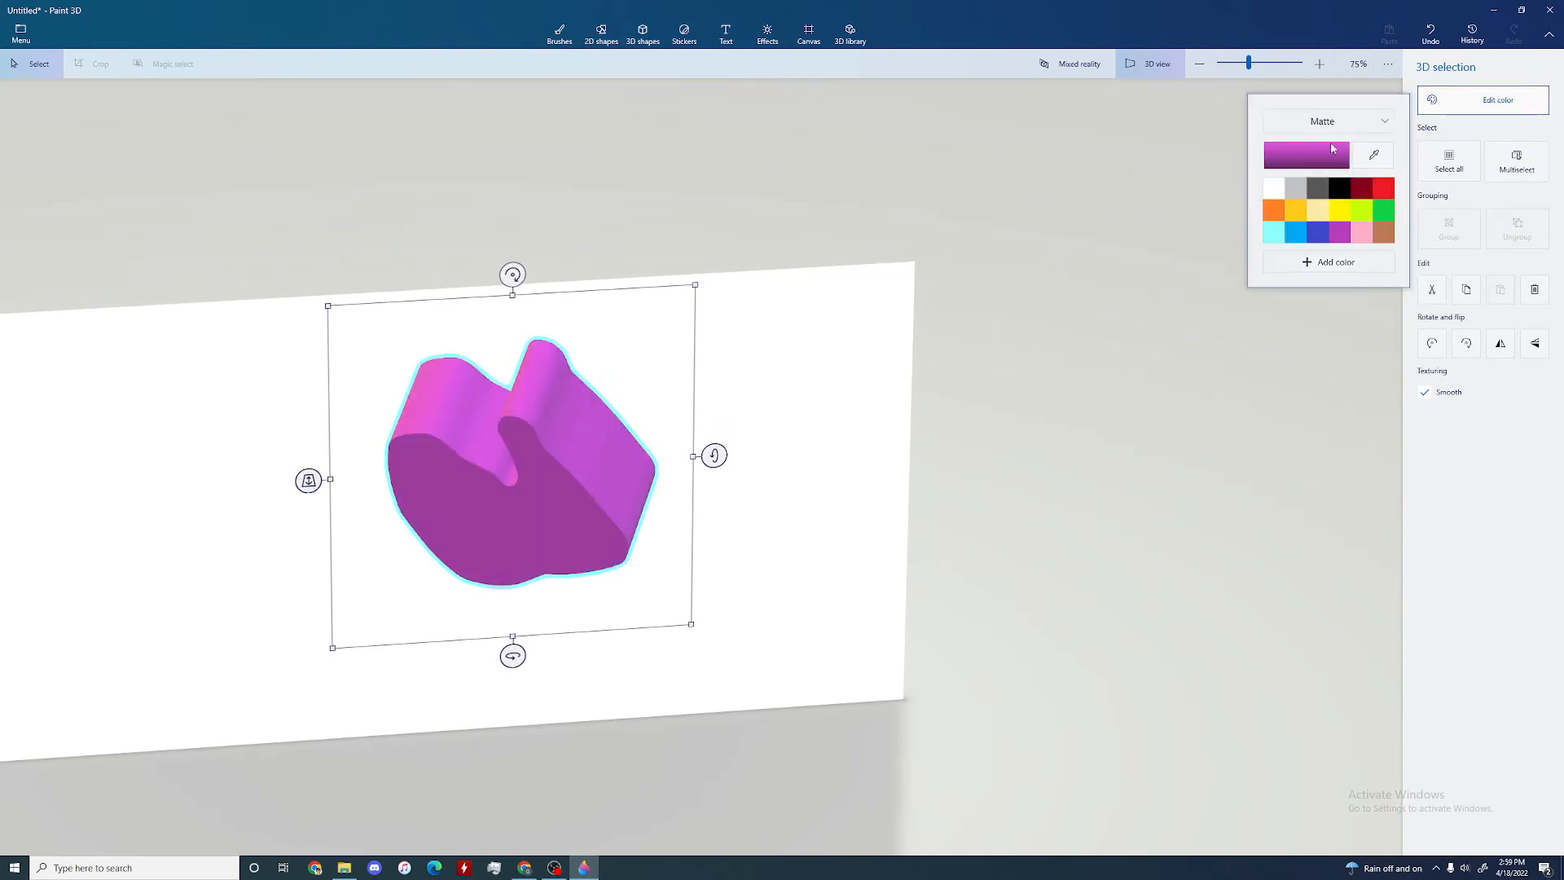
Step: Try the Dull metal, Gloss and Polished metal finishes on the purple shape, and set it back to Matte
{"action": "left_click", "coordinate": [1374, 155]}
{"action": "left_click", "coordinate": [1320, 121]}
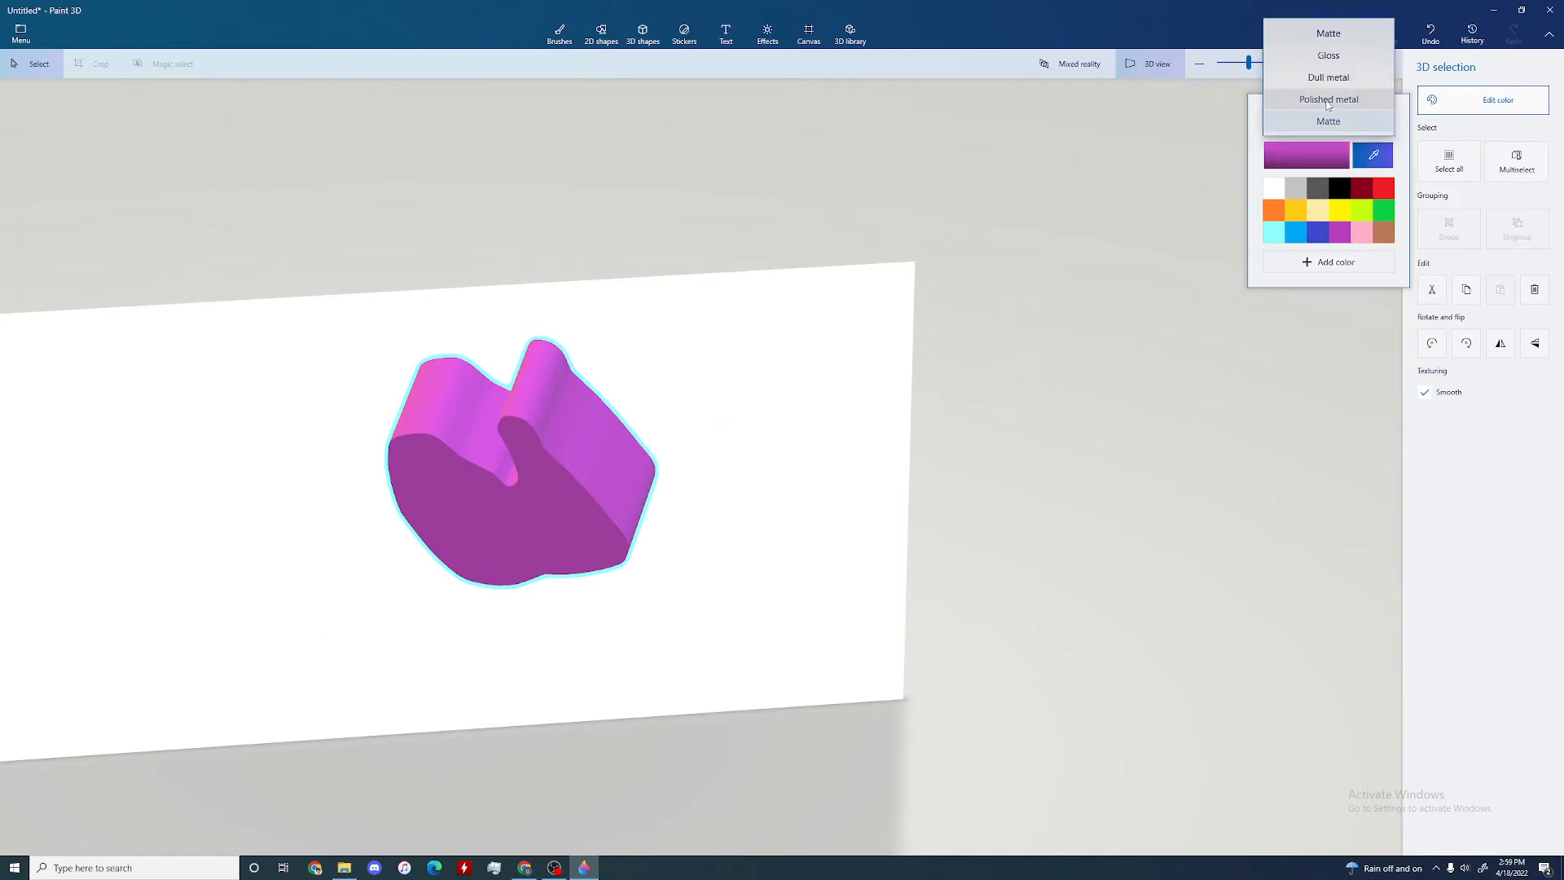
{"action": "left_click", "coordinate": [1319, 75]}
{"action": "left_click", "coordinate": [1311, 121]}
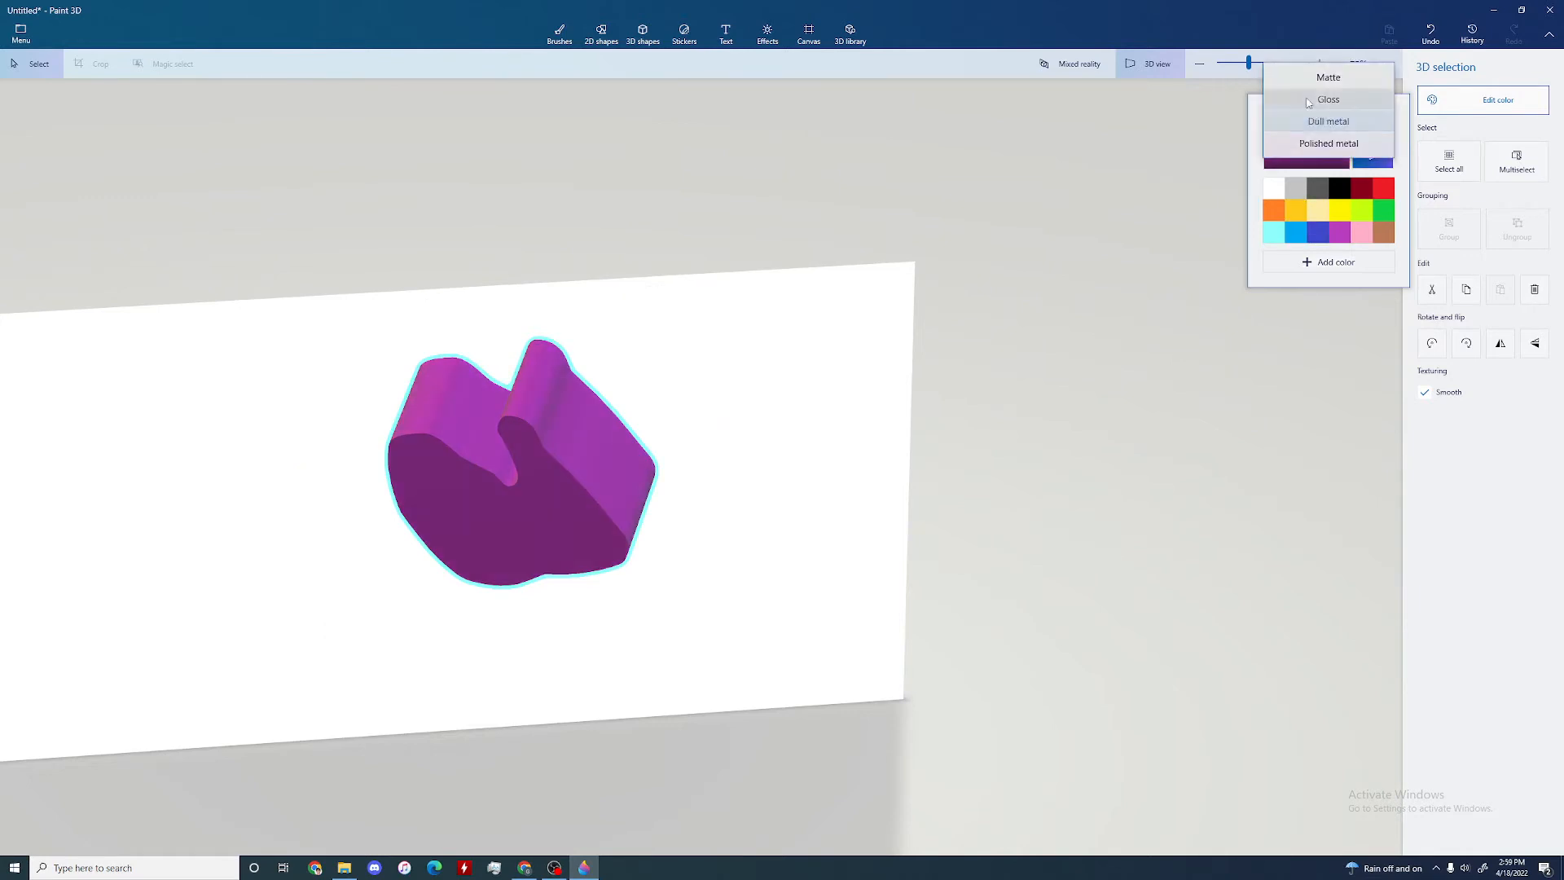
{"action": "left_click", "coordinate": [1303, 75]}
{"action": "left_click", "coordinate": [1313, 122]}
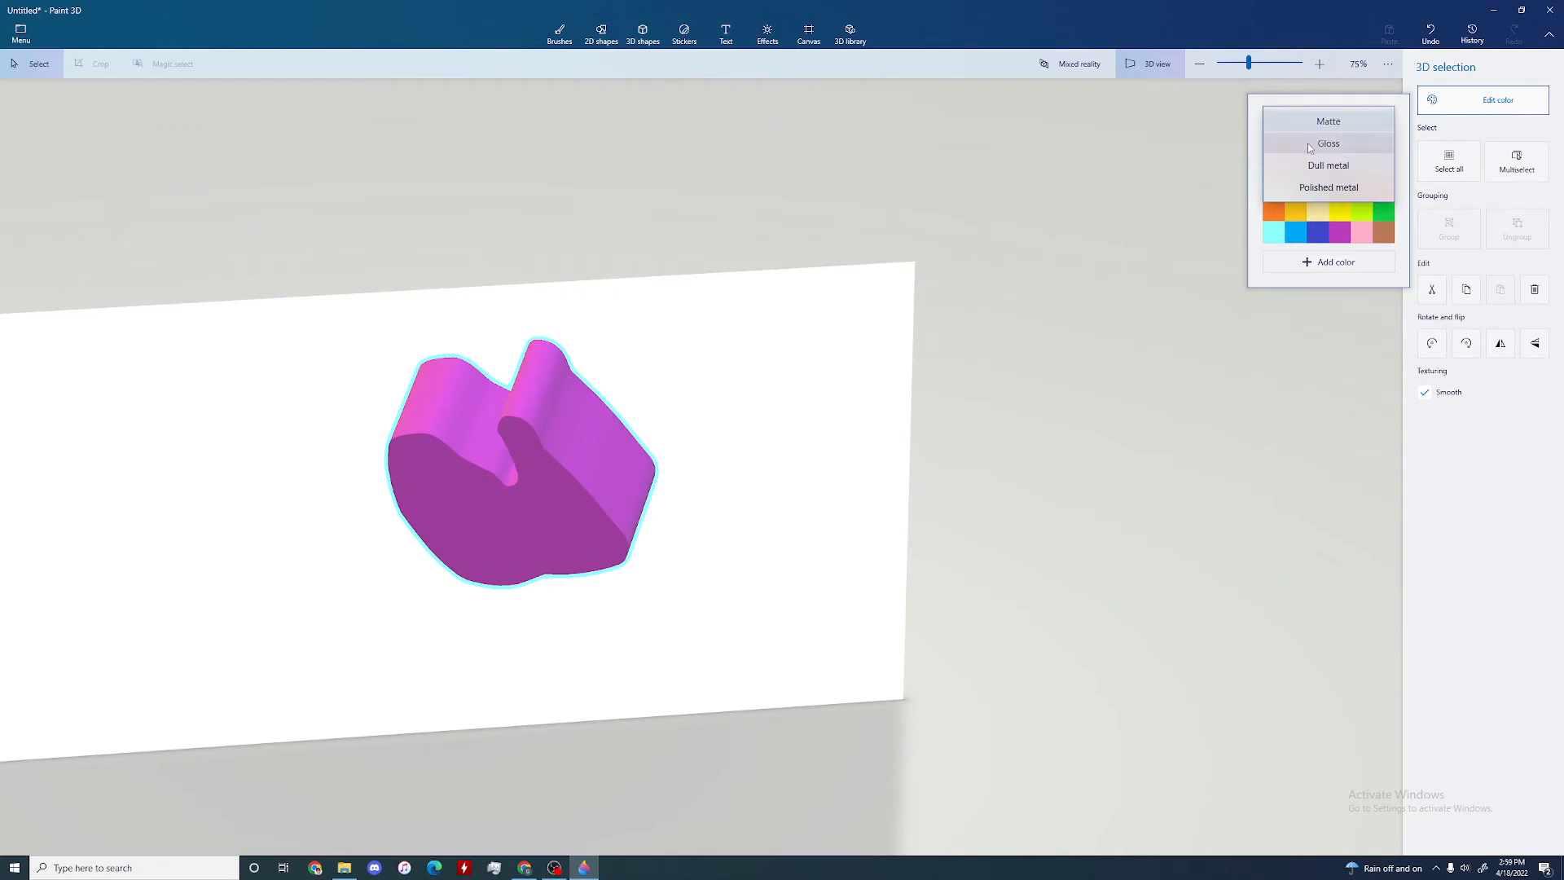
{"action": "left_click", "coordinate": [1313, 142]}
{"action": "left_click", "coordinate": [1313, 128]}
{"action": "left_click", "coordinate": [1309, 144]}
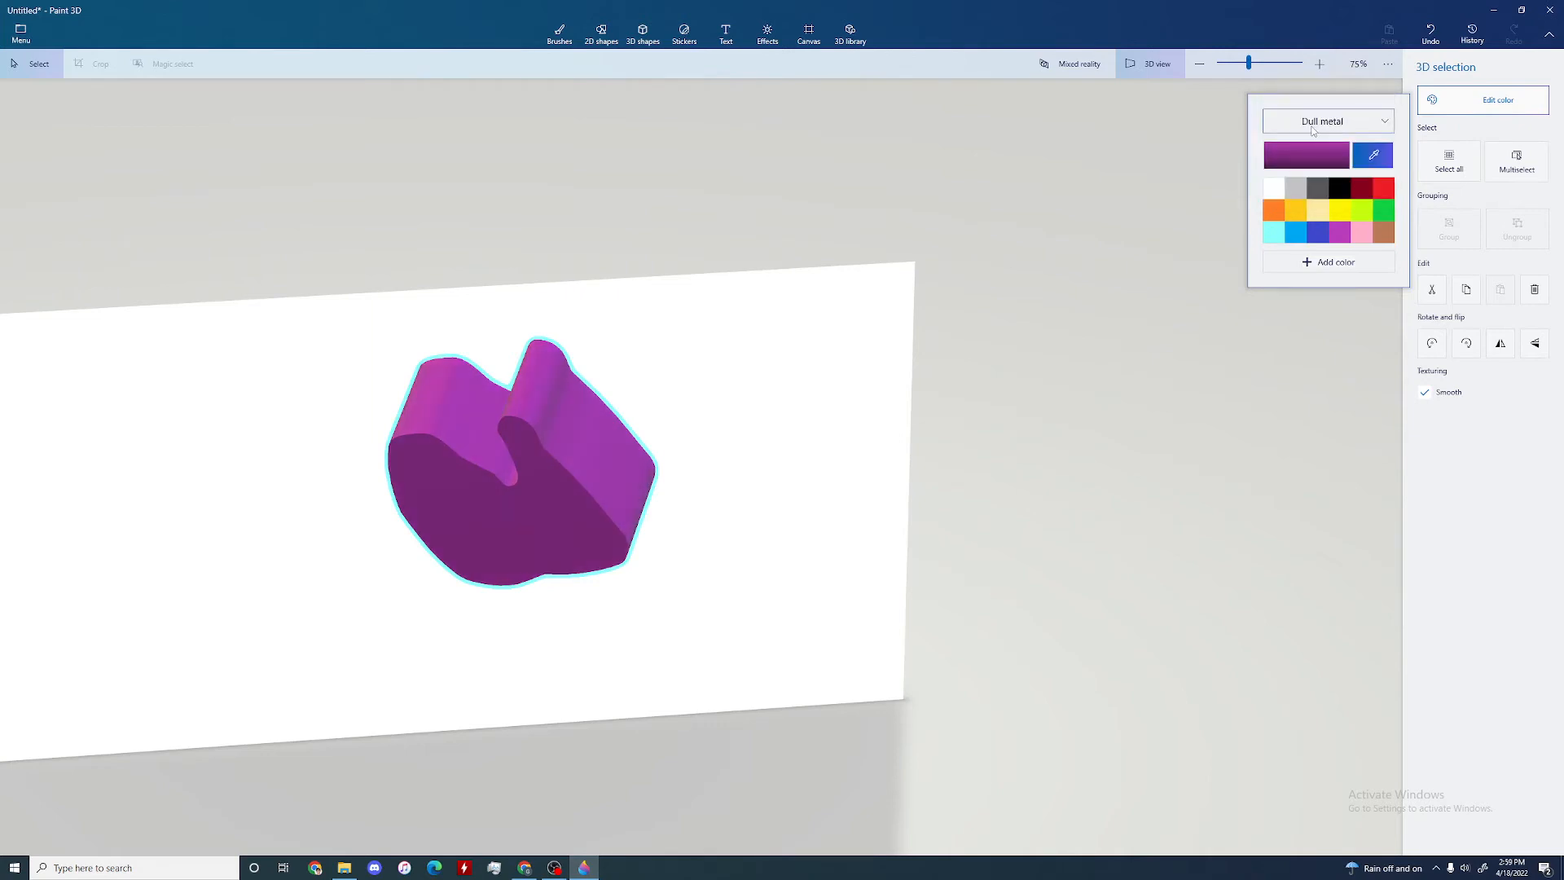
{"action": "left_click", "coordinate": [1310, 122]}
{"action": "left_click", "coordinate": [1309, 143]}
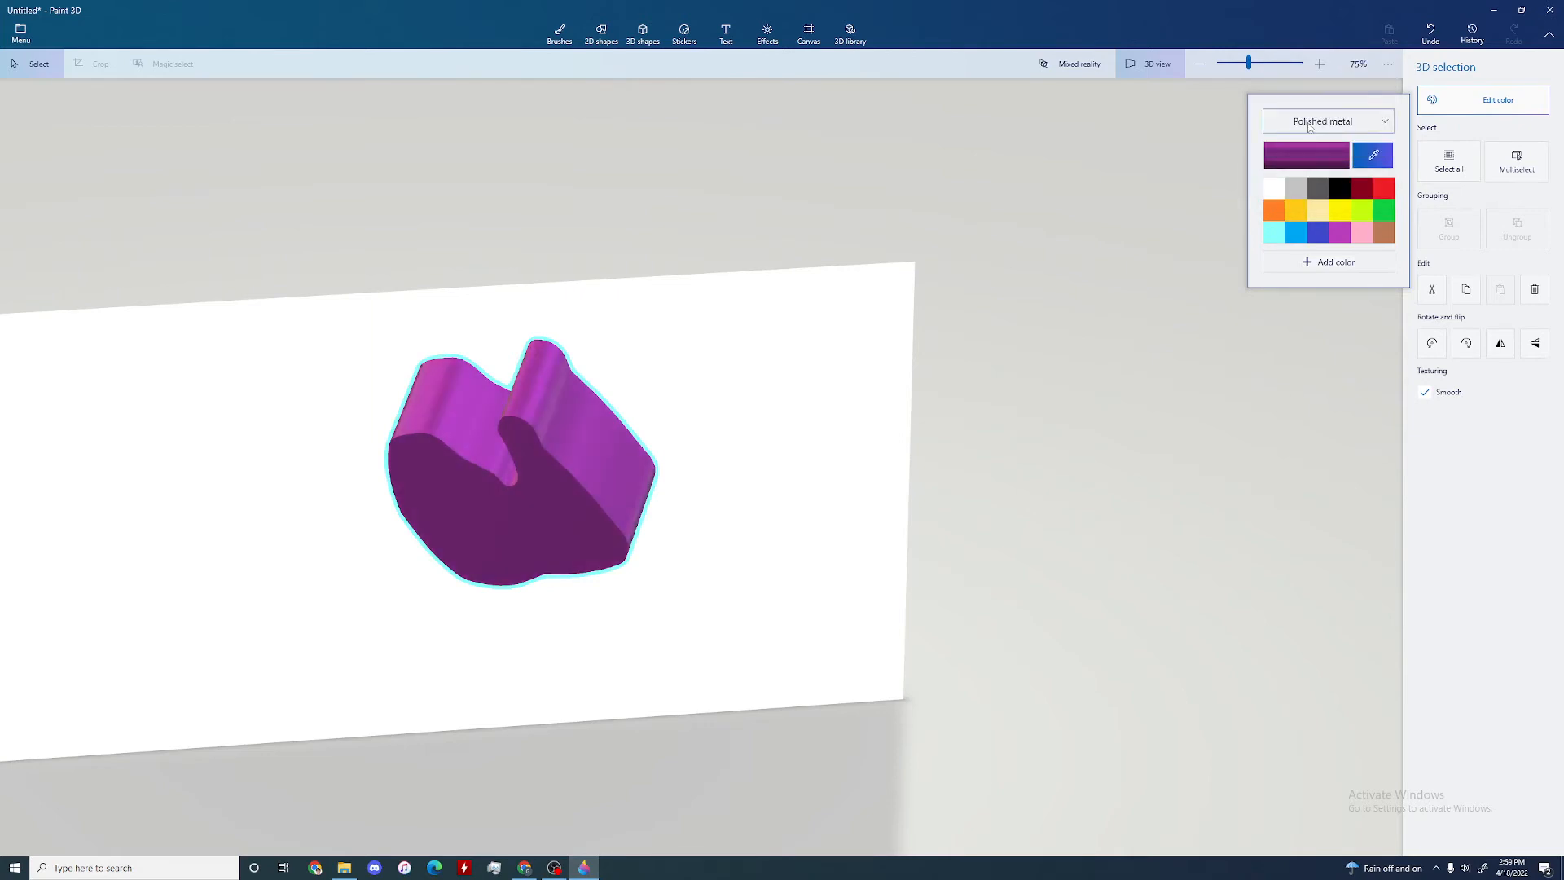
{"action": "left_click", "coordinate": [1310, 124]}
{"action": "left_click", "coordinate": [1311, 77]}
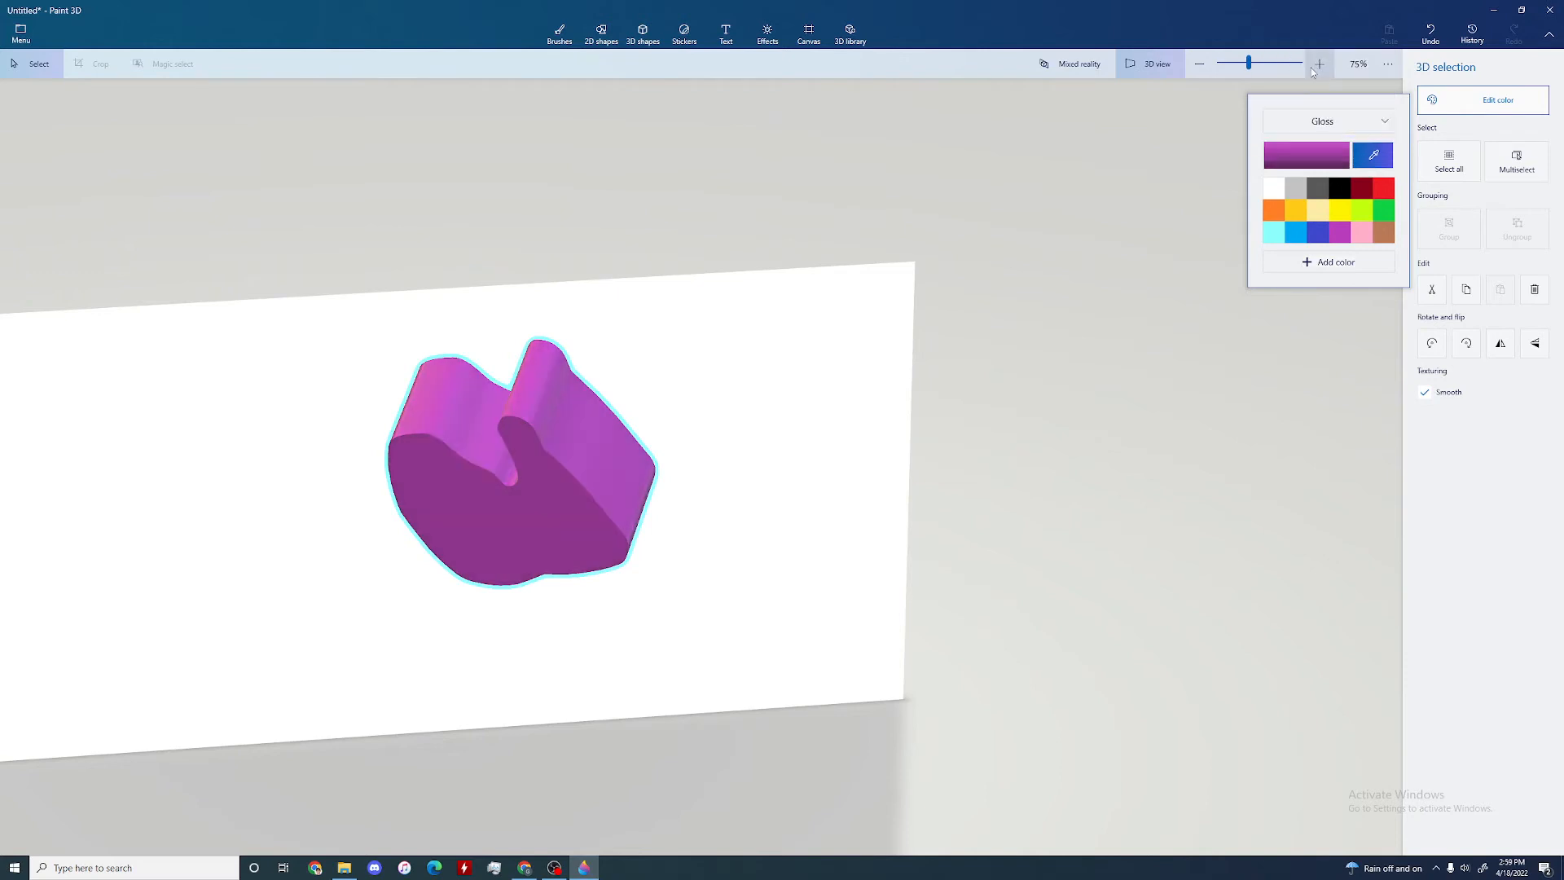
{"action": "left_click", "coordinate": [1311, 124]}
{"action": "left_click", "coordinate": [1313, 99]}
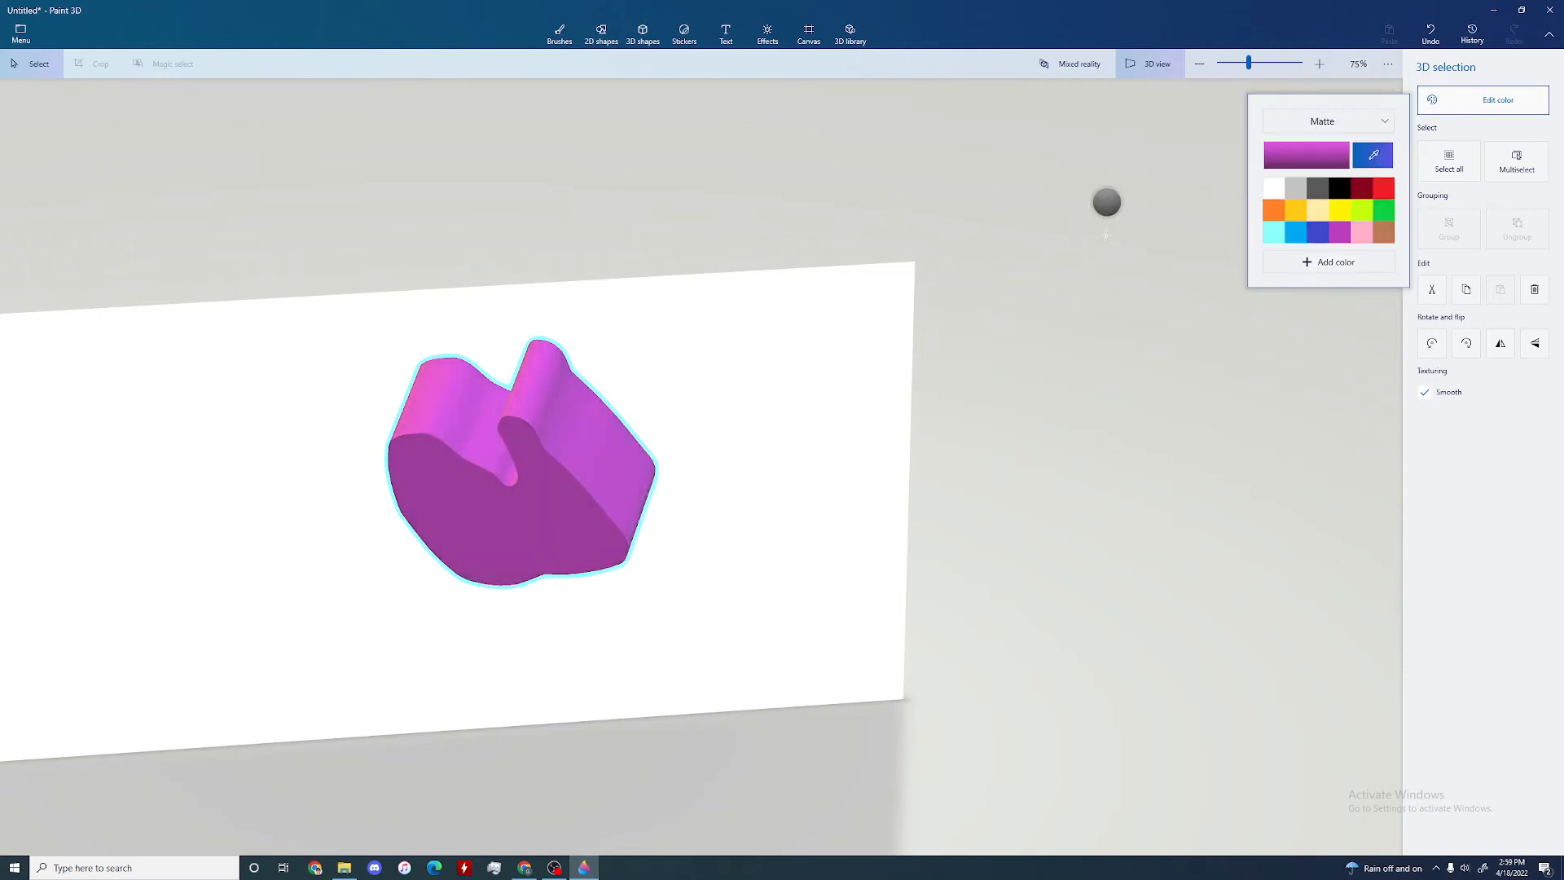
Step: Select the purple sharp-edged shape and delete it from the scene
{"action": "left_click", "coordinate": [41, 64]}
{"action": "left_click", "coordinate": [474, 496]}
{"action": "key", "text": "Delete"}
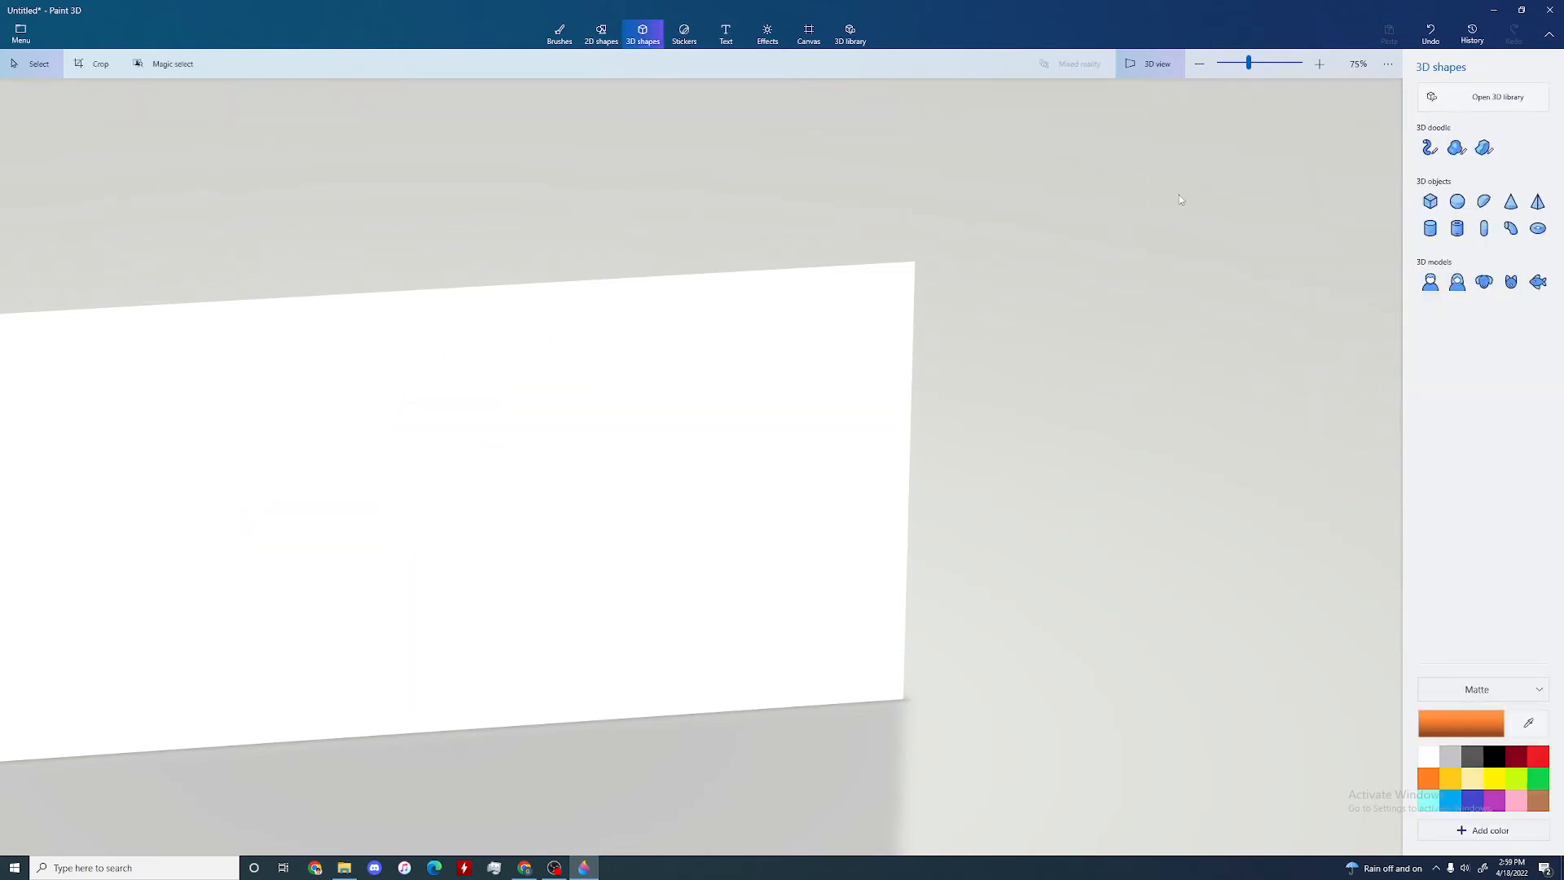
Step: Draw a closed, irregular orange 3D doodle with the Soft edge tool in the flat canvas view
{"action": "left_click", "coordinate": [1464, 148]}
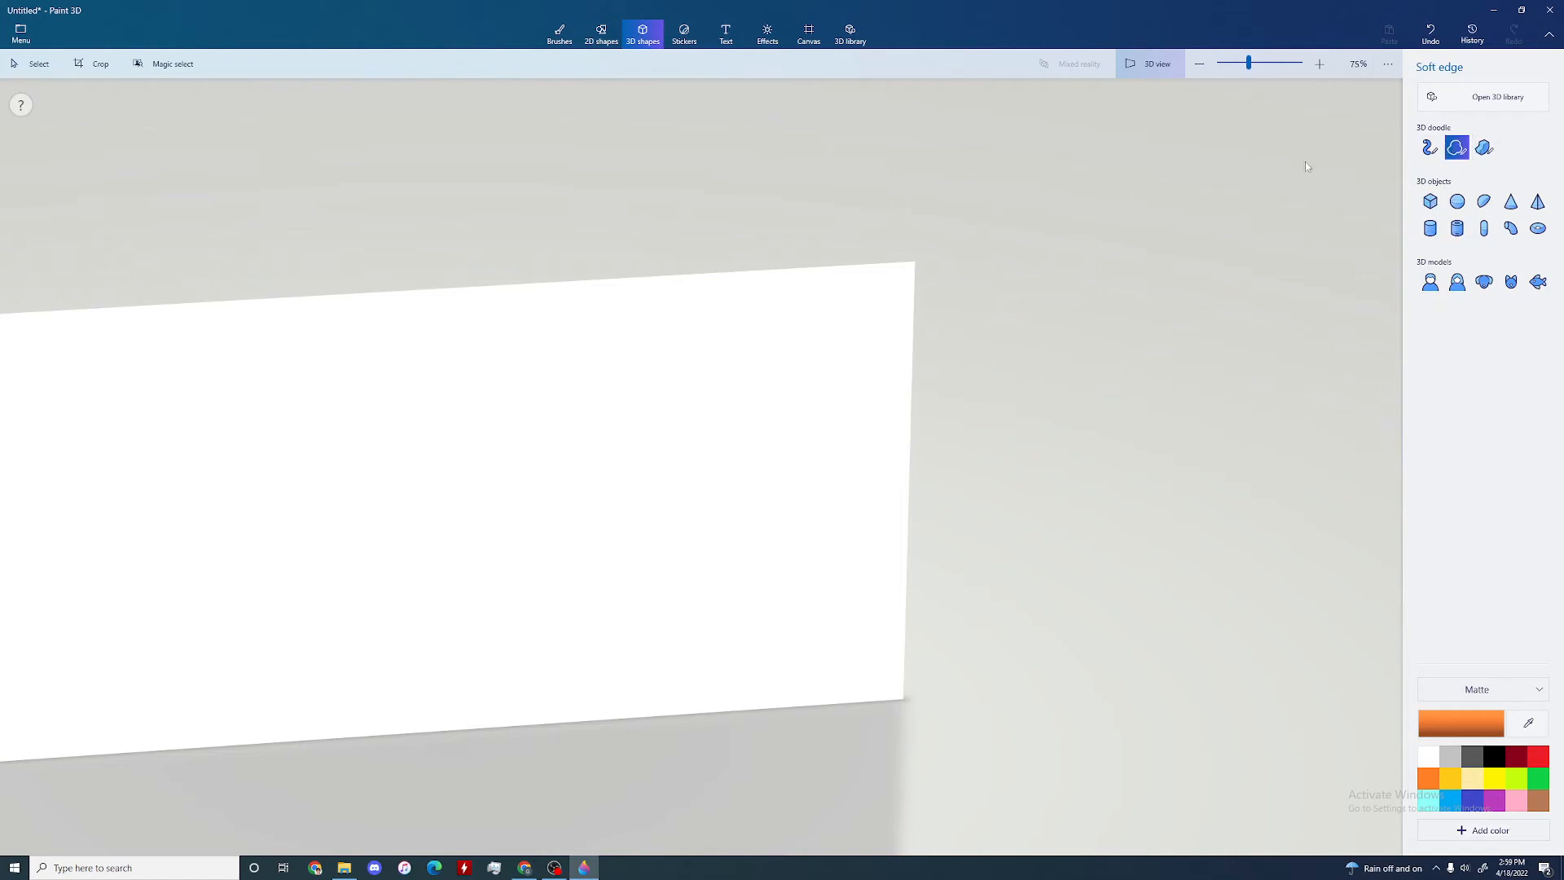
{"action": "left_click", "coordinate": [1148, 63]}
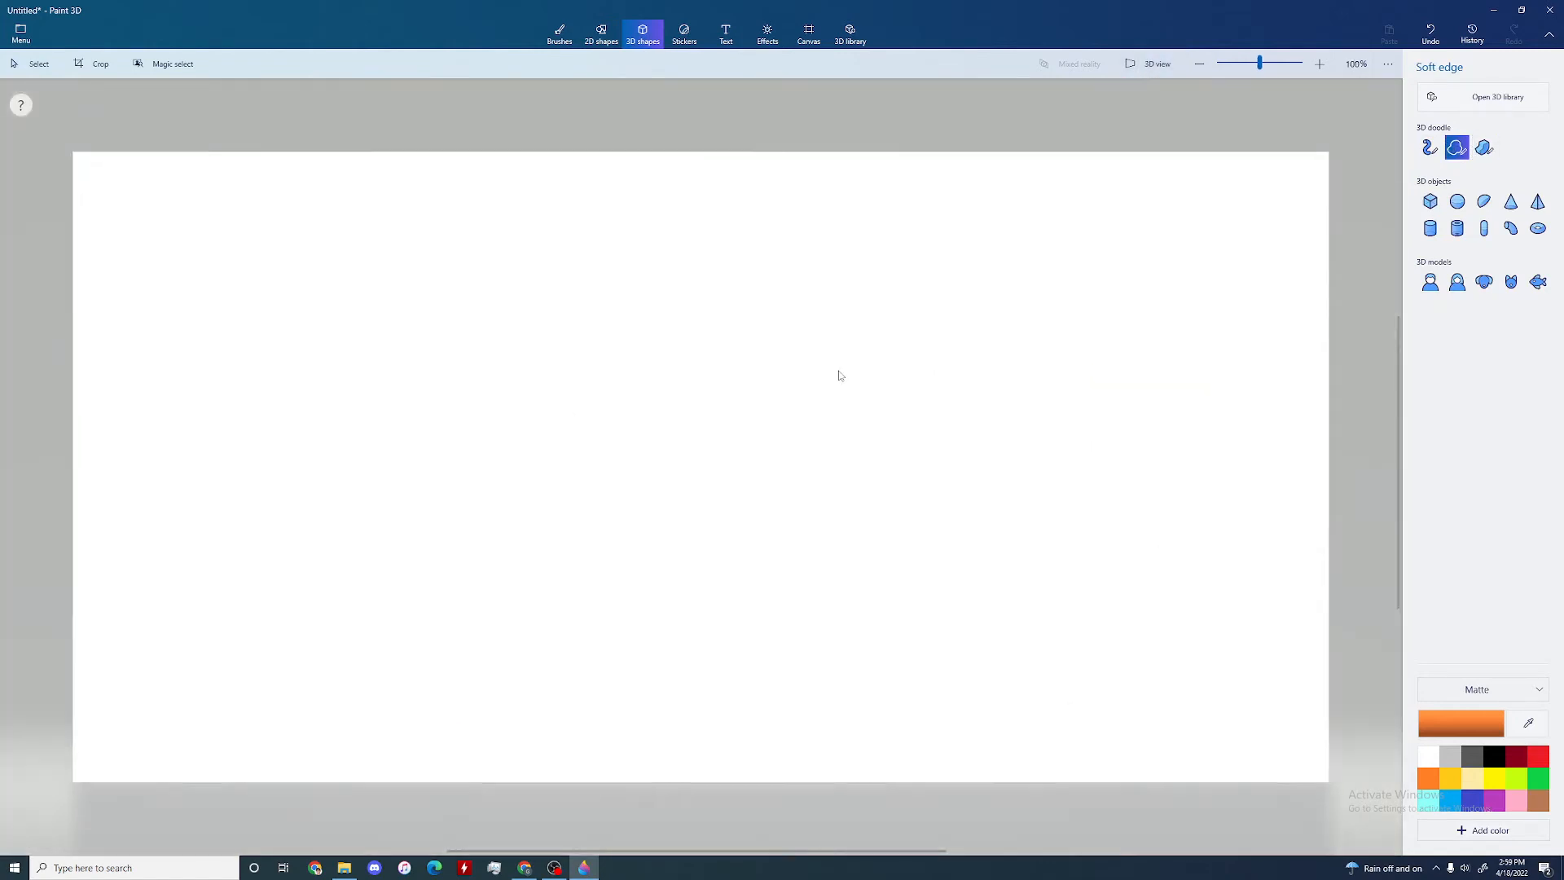
{"action": "left_click", "coordinate": [560, 293]}
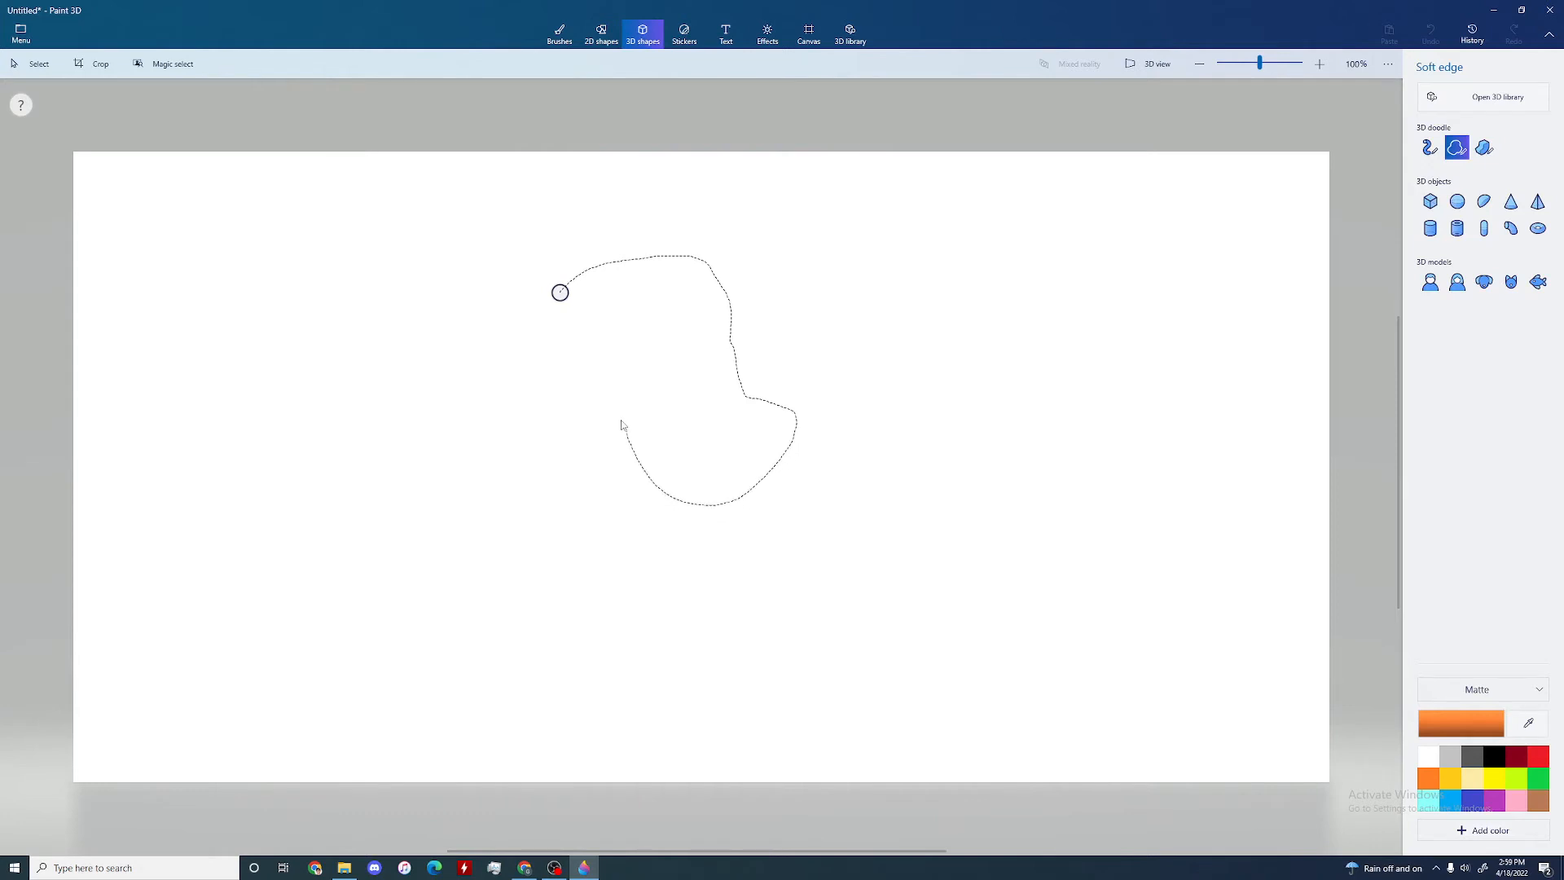
{"action": "left_click", "coordinate": [557, 289]}
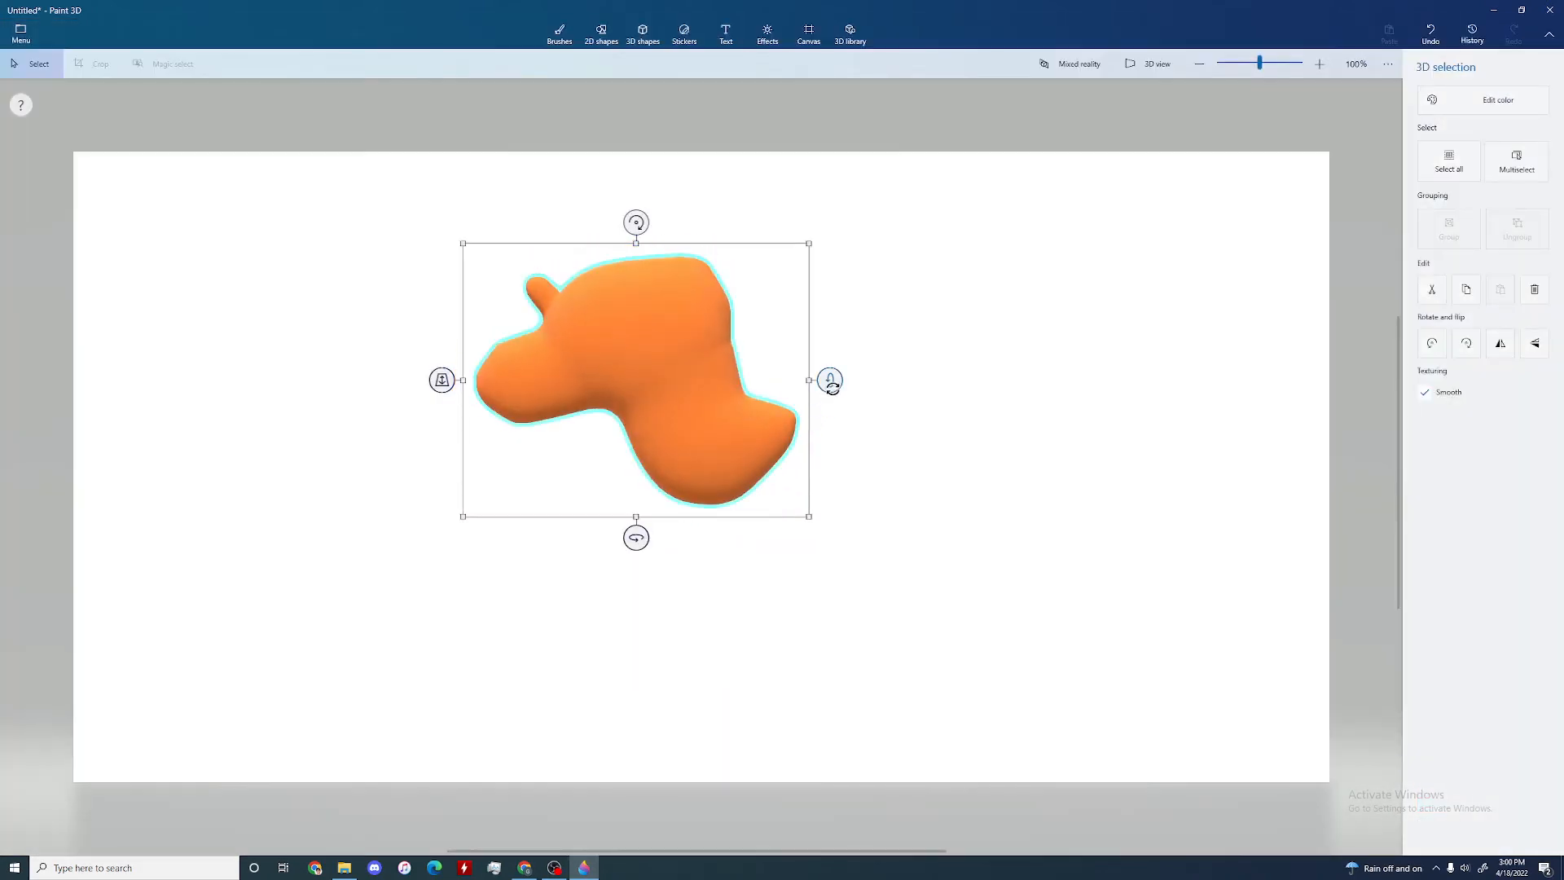
Step: Turn the soft-edged shape around its vertical axis until it is seen nearly edge-on
{"action": "left_click_drag", "start_coordinate": [636, 537], "coordinate": [525, 542]}
{"action": "scroll", "coordinate": [596, 407], "scroll_direction": "up", "scroll_amount": 5}
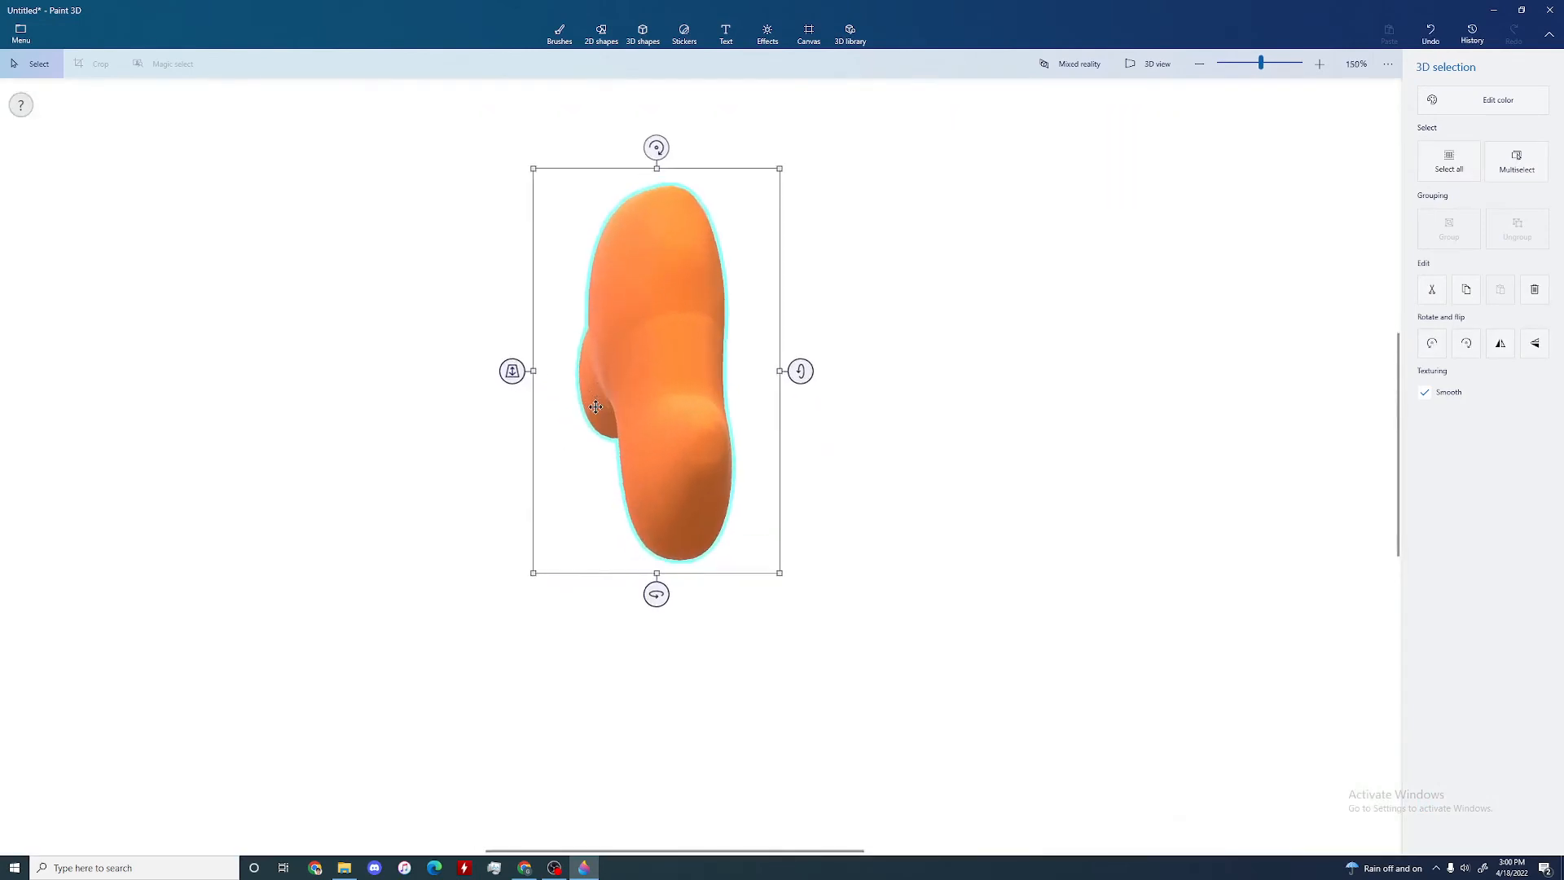
{"action": "scroll", "coordinate": [722, 391], "scroll_direction": "up", "scroll_amount": 4}
{"action": "scroll", "coordinate": [712, 227], "scroll_direction": "down", "scroll_amount": 3}
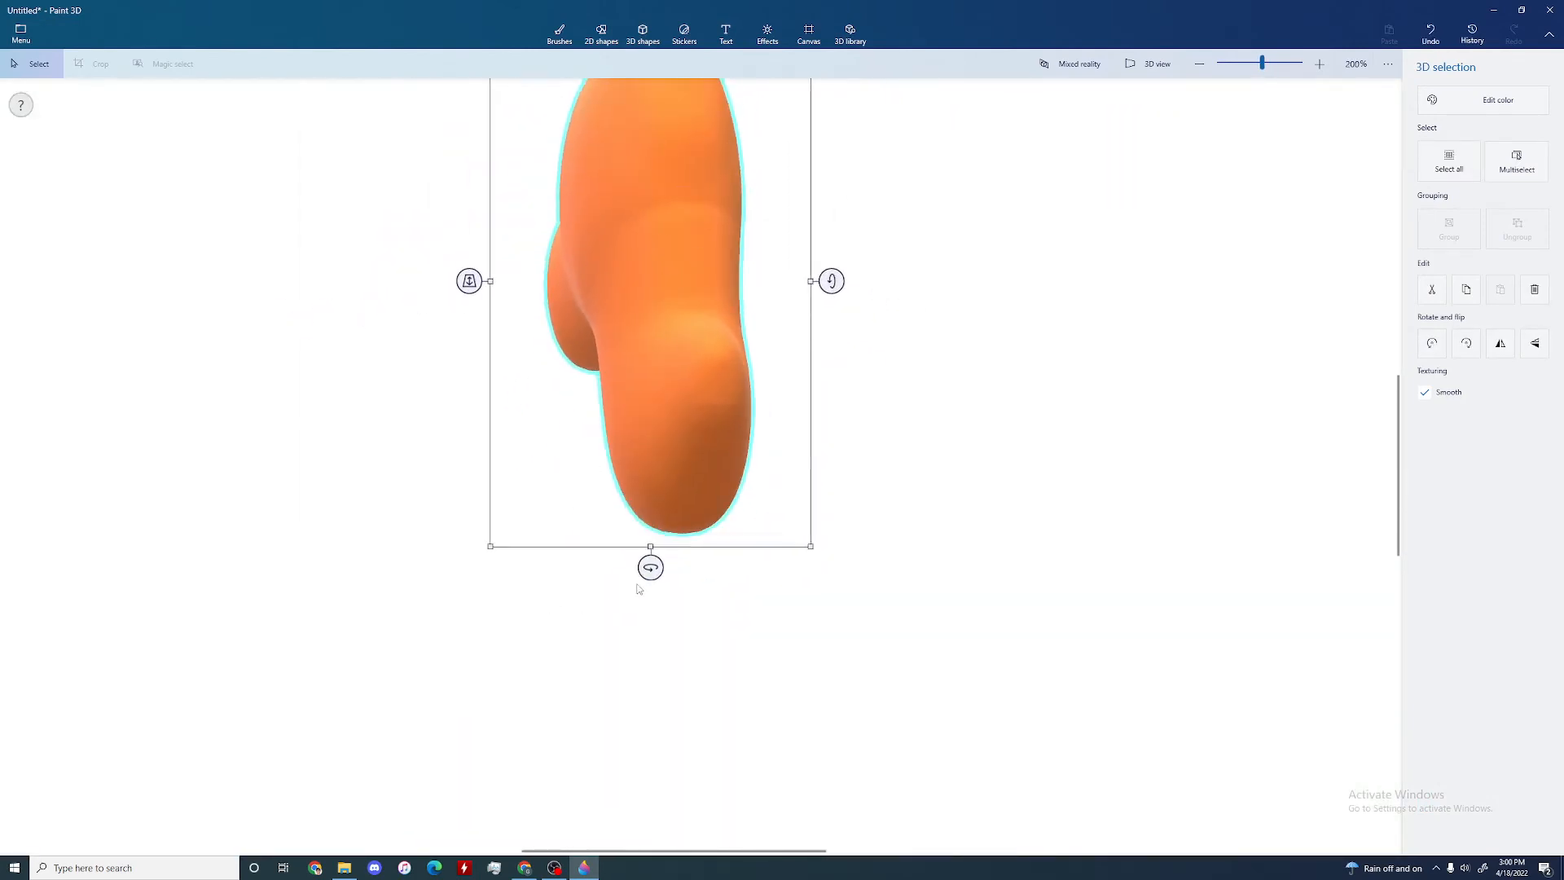
{"action": "mouse_move", "coordinate": [647, 570]}
{"action": "left_mouse_down"}
{"action": "mouse_move", "coordinate": [806, 570]}
{"action": "mouse_move", "coordinate": [616, 579]}
{"action": "mouse_move", "coordinate": [636, 597]}
{"action": "left_mouse_up"}
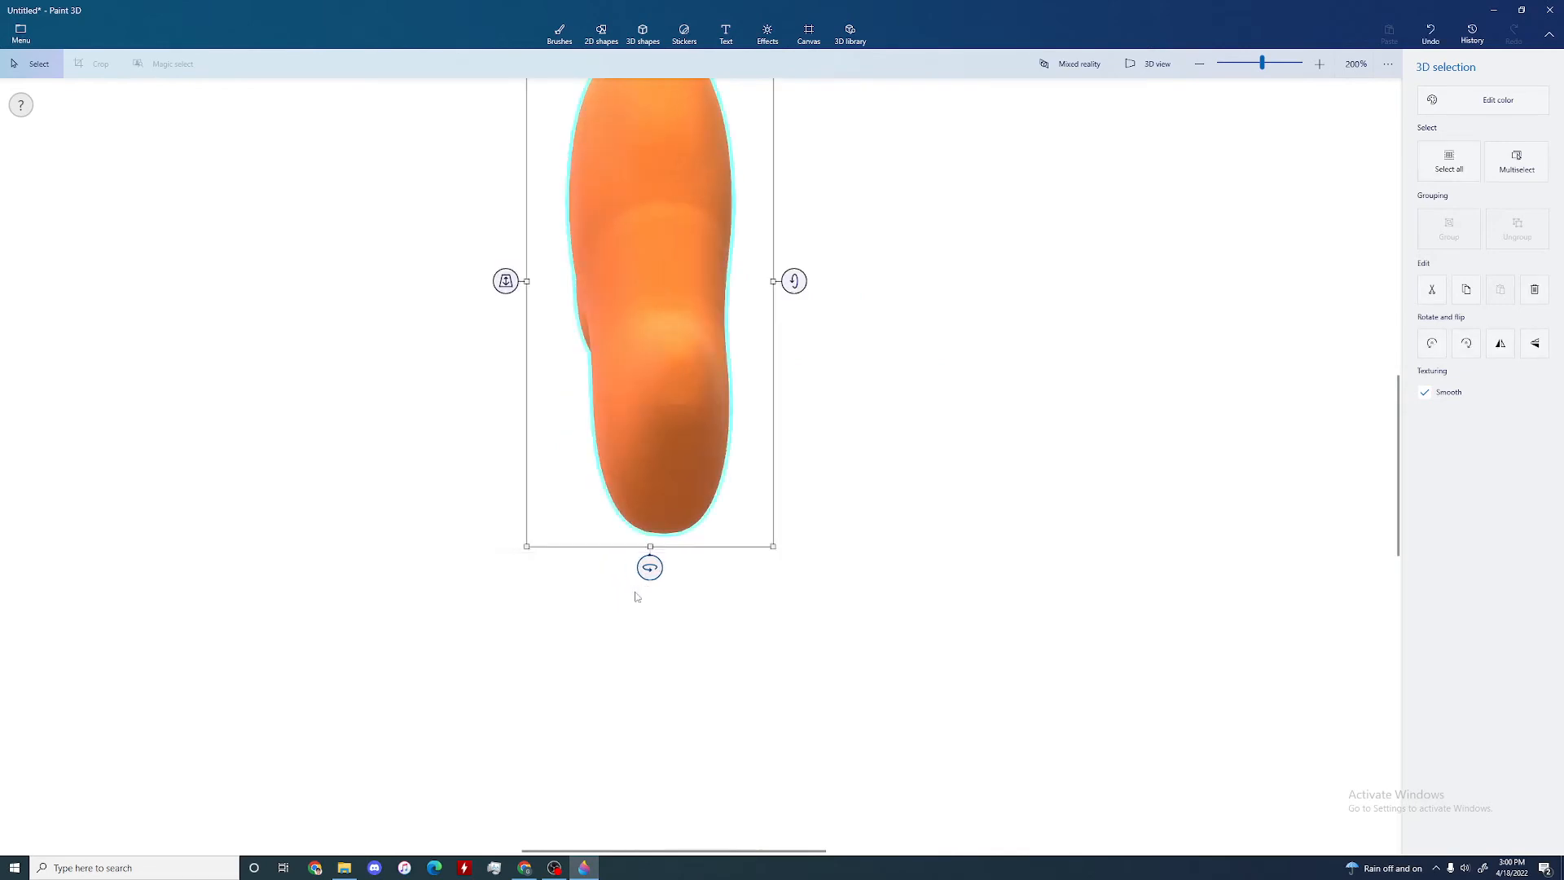
Step: Stretch the edge-on soft-edged shape sideways to thicken it, and turn it back around its vertical axis toward the front
{"action": "scroll", "coordinate": [636, 597], "scroll_direction": "down", "scroll_amount": 3}
{"action": "left_click_drag", "start_coordinate": [561, 394], "coordinate": [394, 407]}
{"action": "left_click_drag", "start_coordinate": [557, 585], "coordinate": [647, 636]}
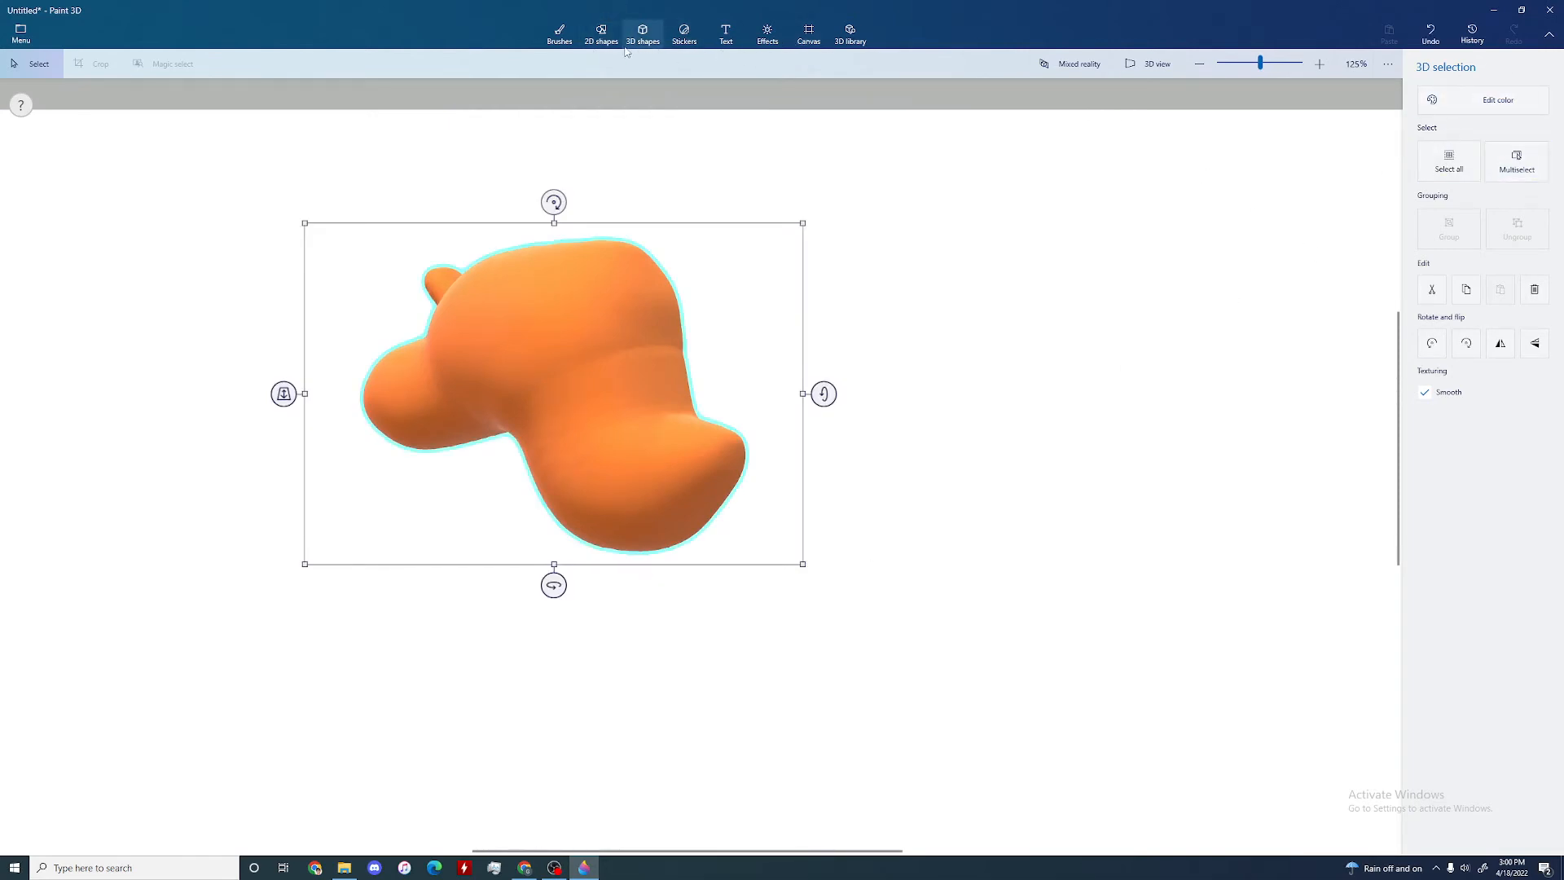
Step: Add an orange curved cylinder from the 3D objects and place it upright on top of the soft-edged shape
{"action": "left_click", "coordinate": [1495, 100]}
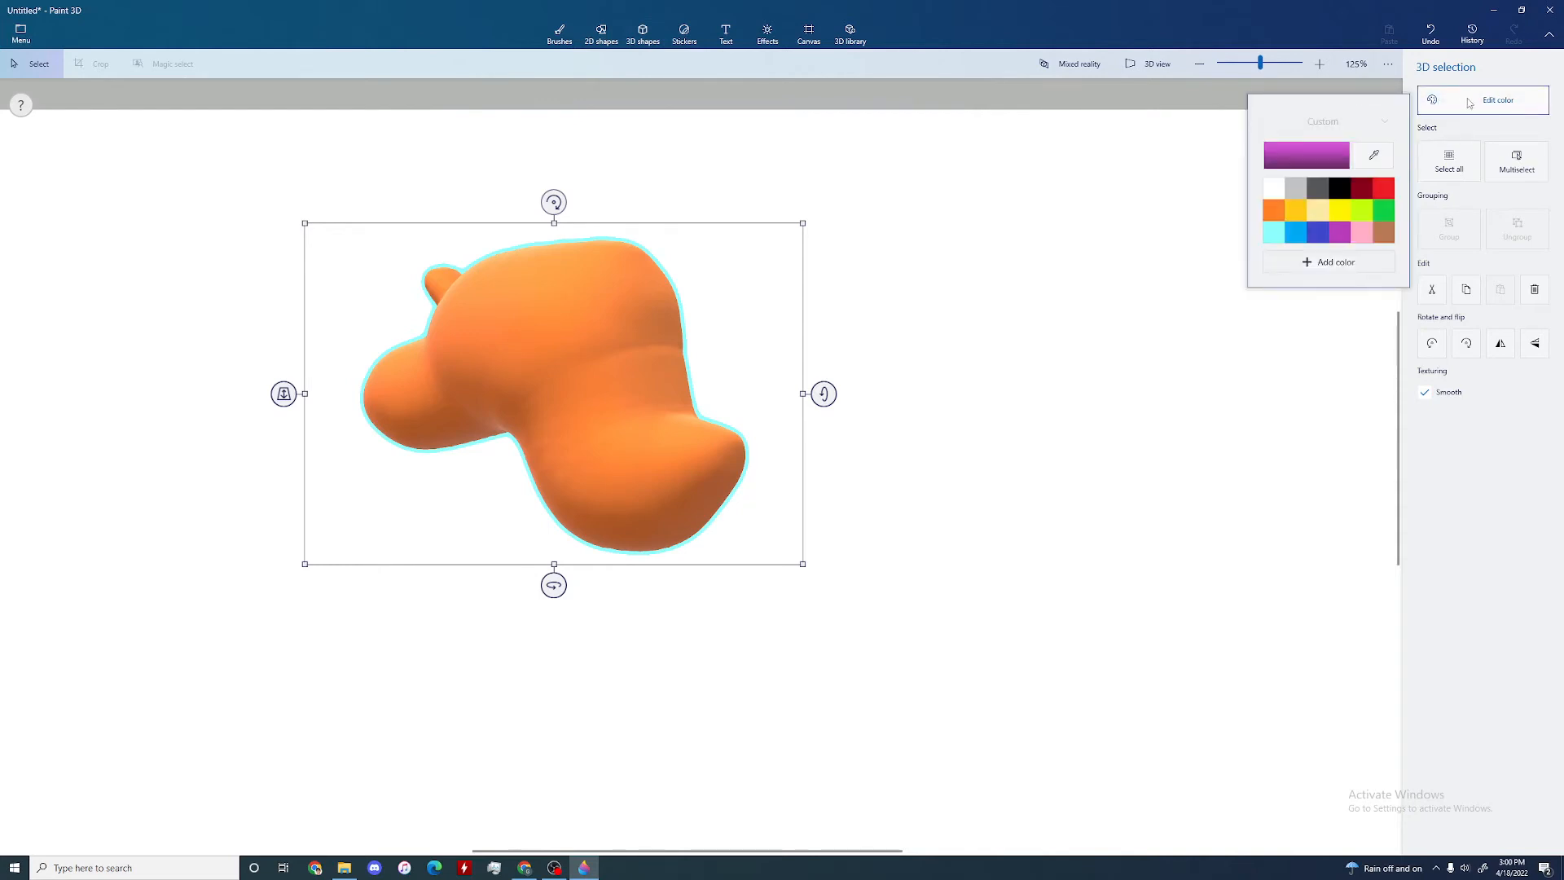
{"action": "left_click", "coordinate": [642, 36]}
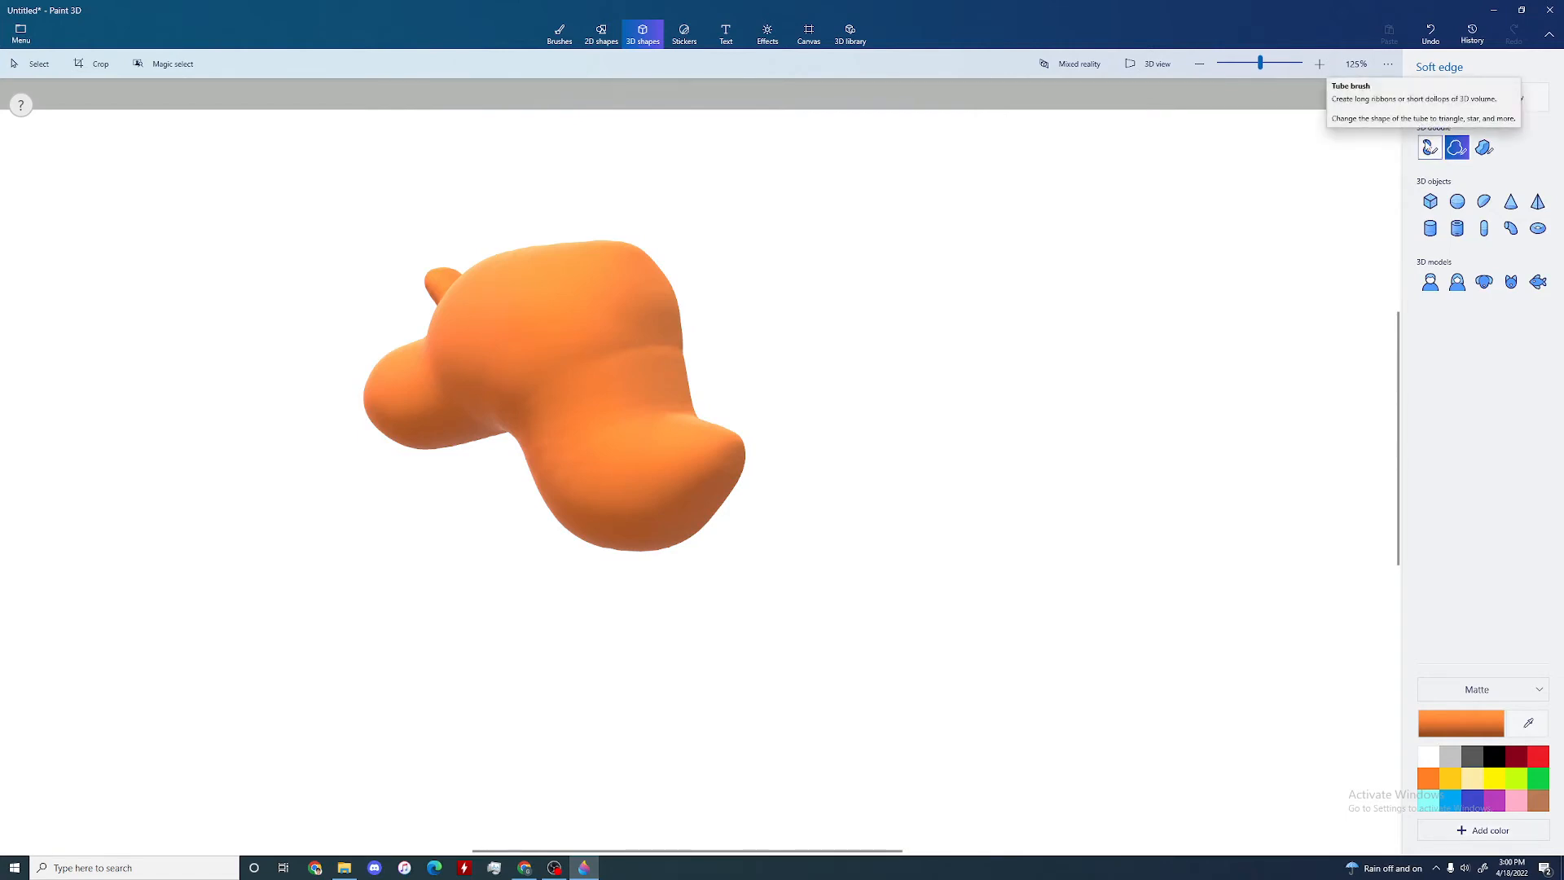
{"action": "left_click", "coordinate": [1511, 227]}
{"action": "left_click_drag", "start_coordinate": [730, 215], "coordinate": [835, 394]}
{"action": "left_click_drag", "start_coordinate": [824, 309], "coordinate": [522, 244]}
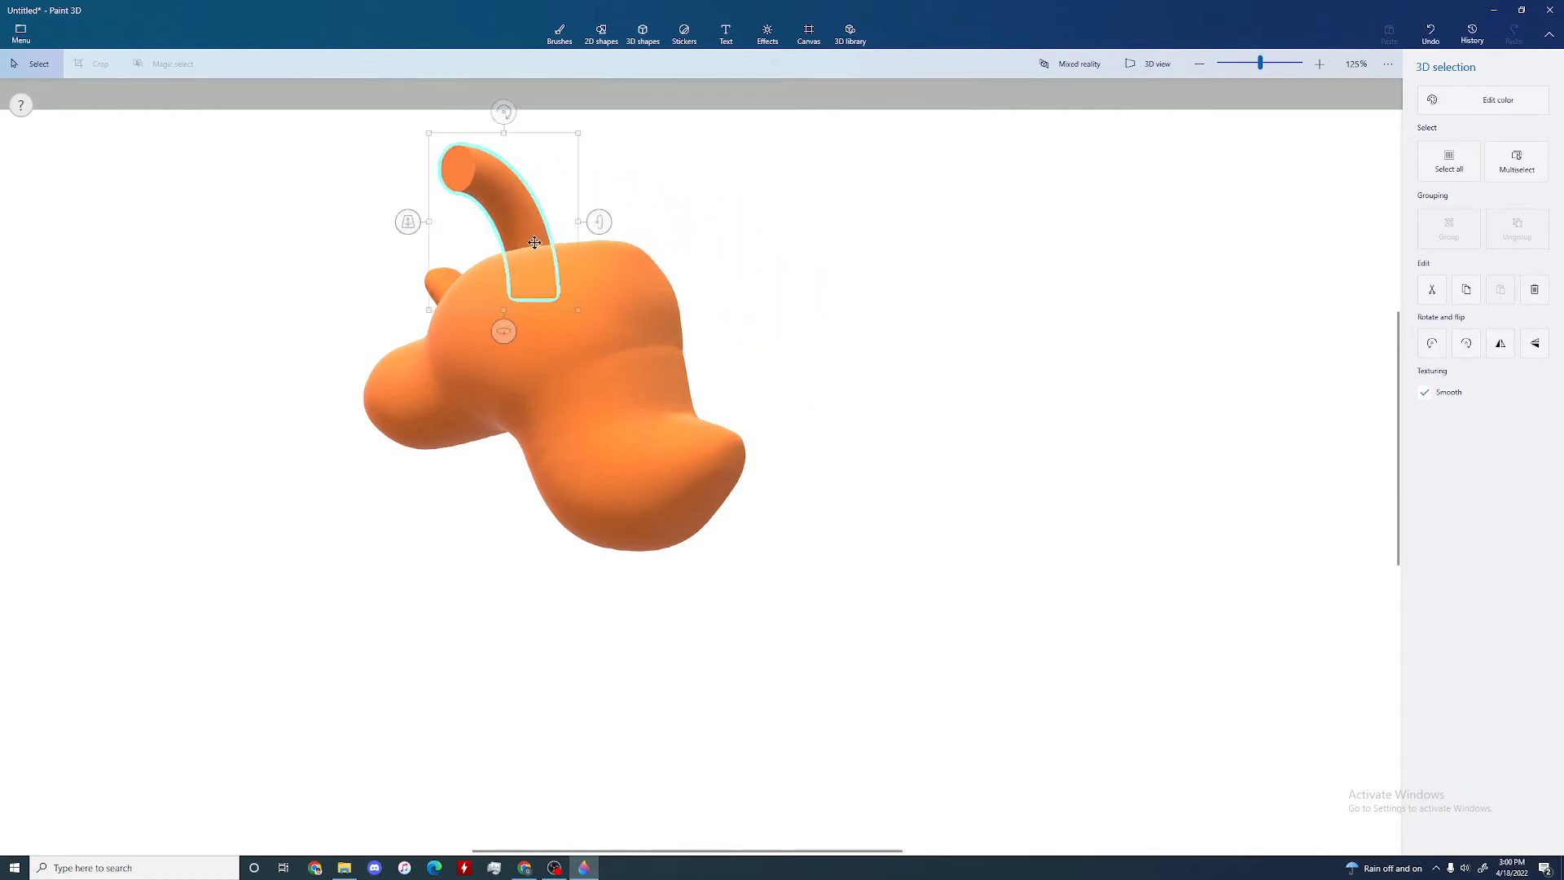
Step: In 3D view, adjust the curved cylinder's depth so its base sits in the top of the orange body like a horn
{"action": "left_click", "coordinate": [1135, 69]}
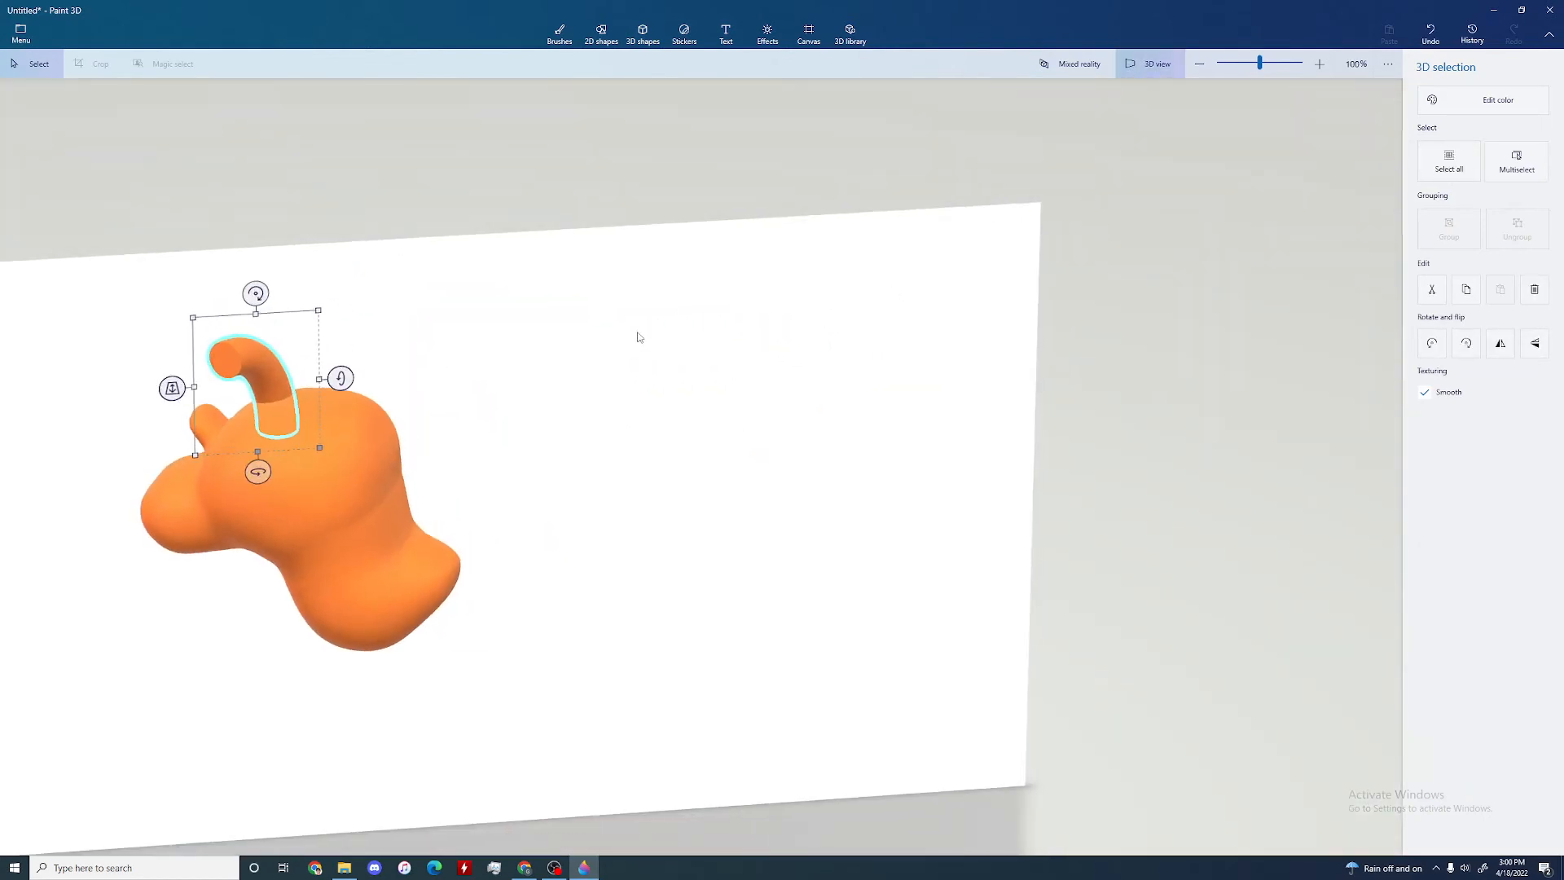
{"action": "left_click_drag", "start_coordinate": [174, 407], "coordinate": [251, 469]}
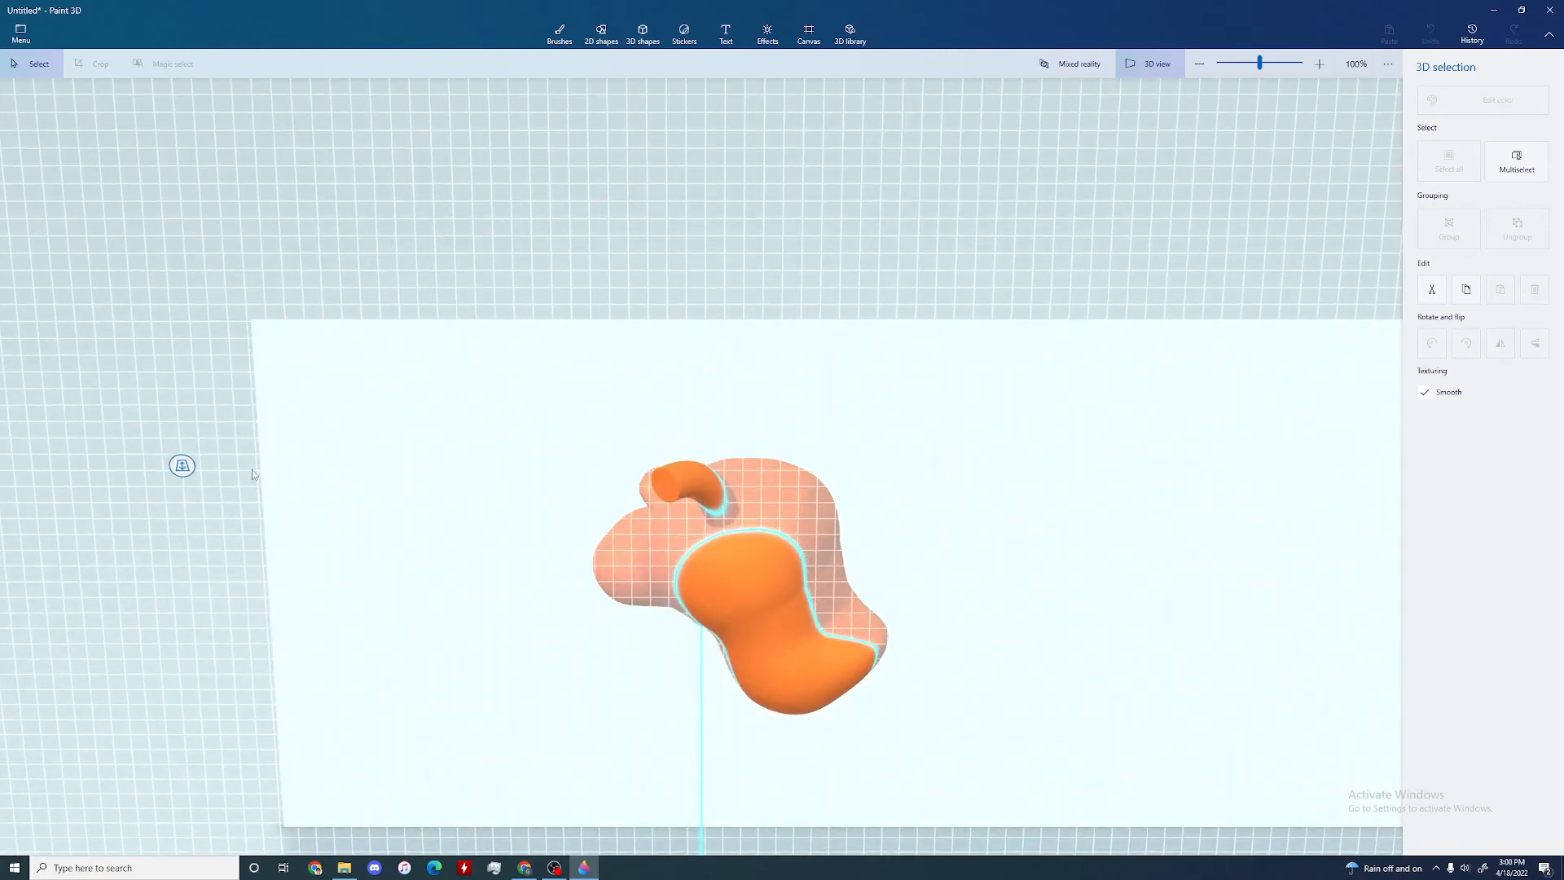
{"action": "right_click_drag", "start_coordinate": [252, 469], "coordinate": [490, 457]}
{"action": "scroll", "coordinate": [422, 407], "scroll_direction": "up", "scroll_amount": 10}
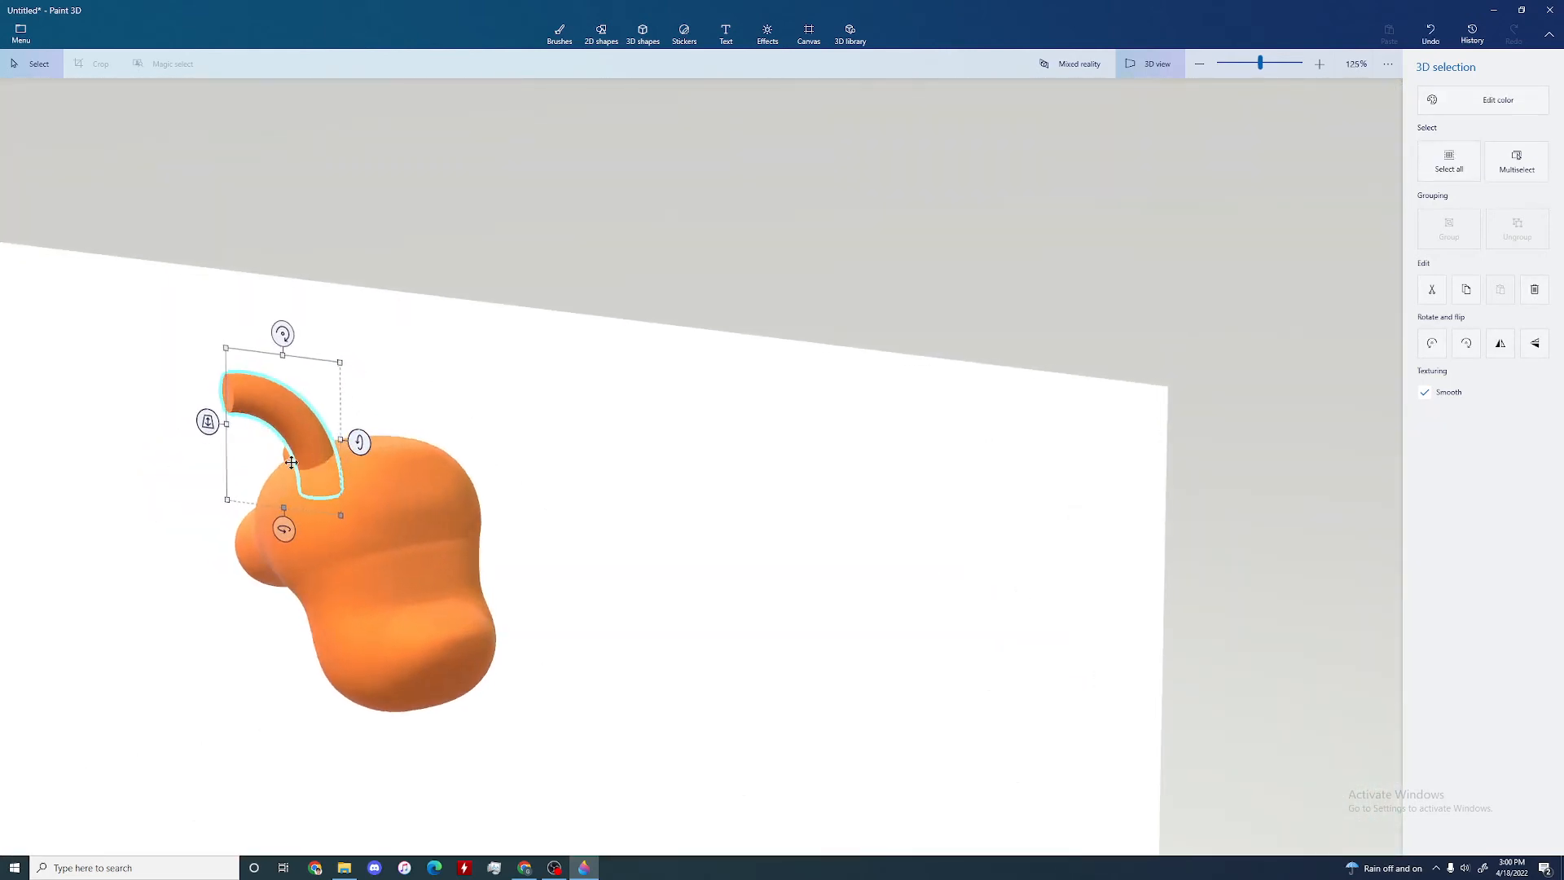
{"action": "left_click", "coordinate": [554, 319]}
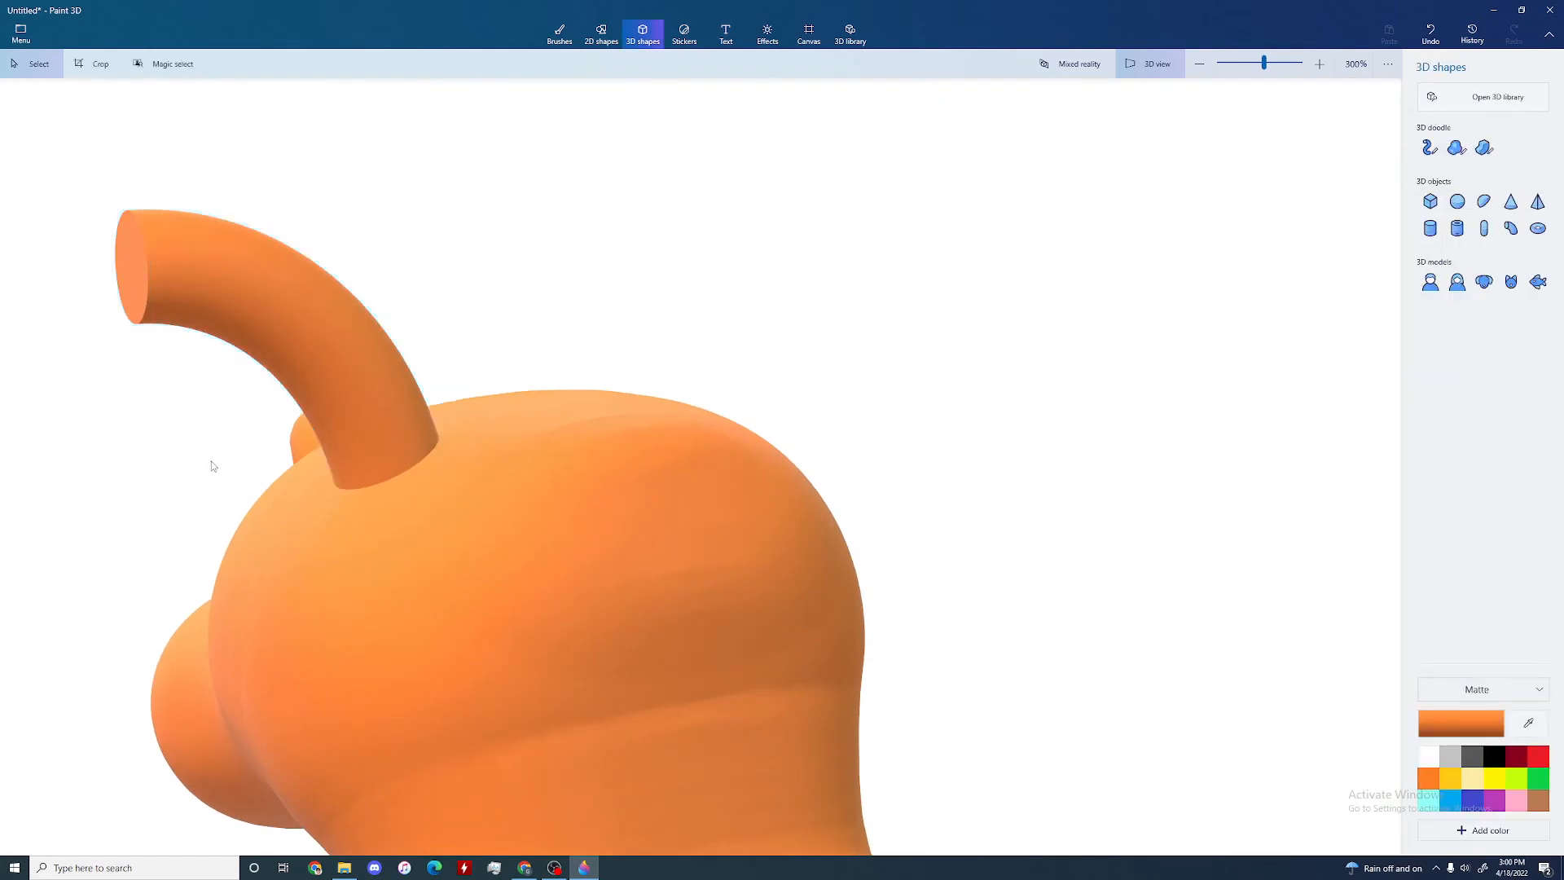
{"action": "right_click_drag", "start_coordinate": [212, 461], "coordinate": [345, 420]}
{"action": "scroll", "coordinate": [779, 437], "scroll_direction": "down", "scroll_amount": 4}
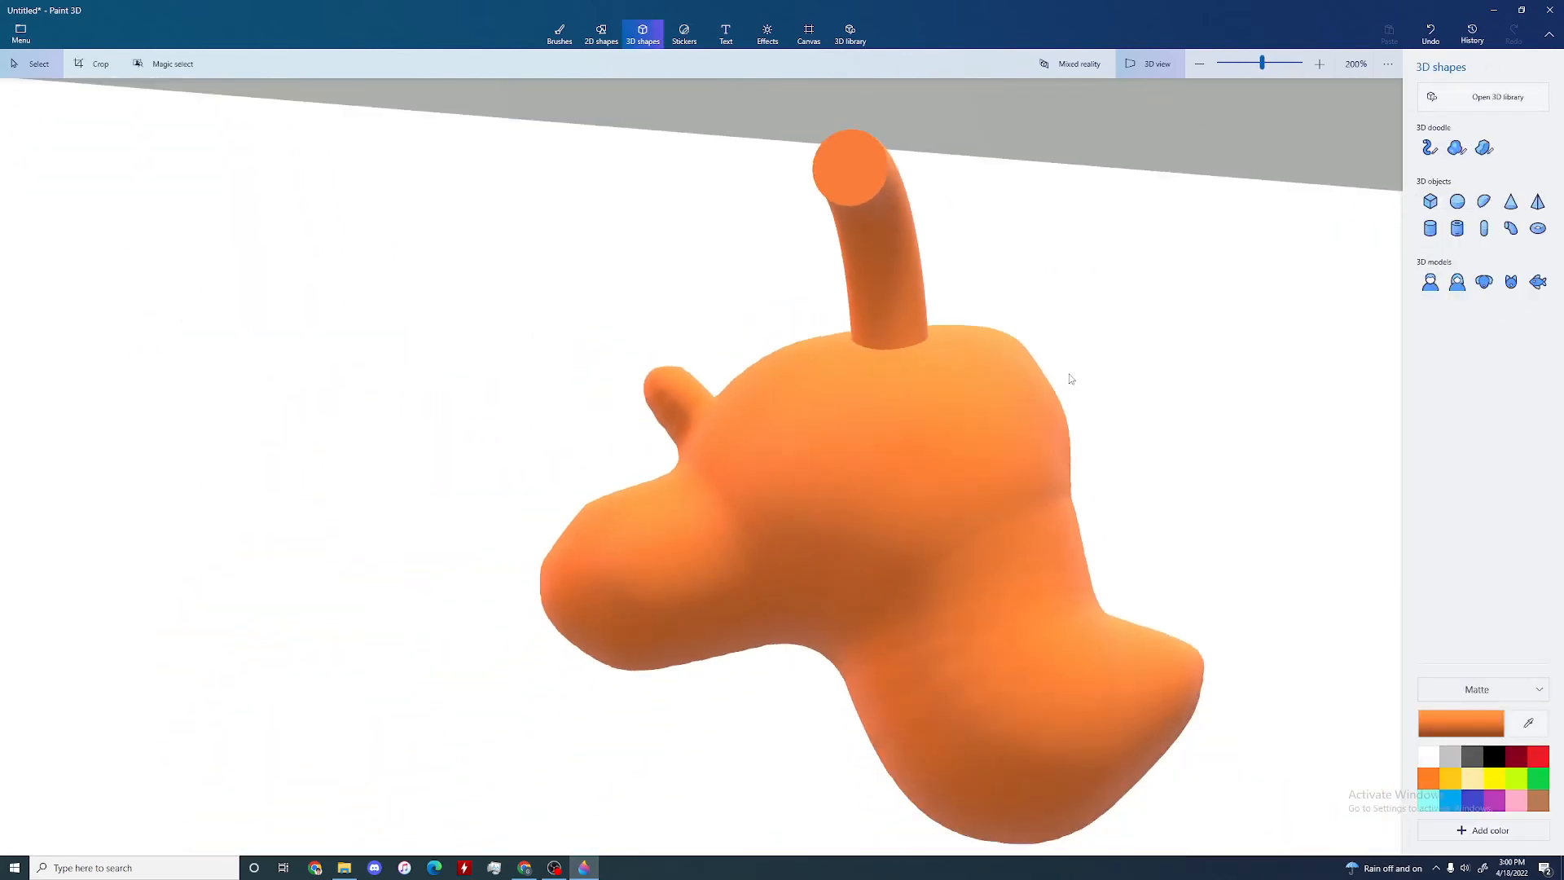
{"action": "right_click_drag", "start_coordinate": [1072, 379], "coordinate": [978, 416]}
{"action": "scroll", "coordinate": [879, 435], "scroll_direction": "down", "scroll_amount": 4}
{"action": "scroll", "coordinate": [833, 418], "scroll_direction": "down", "scroll_amount": 2}
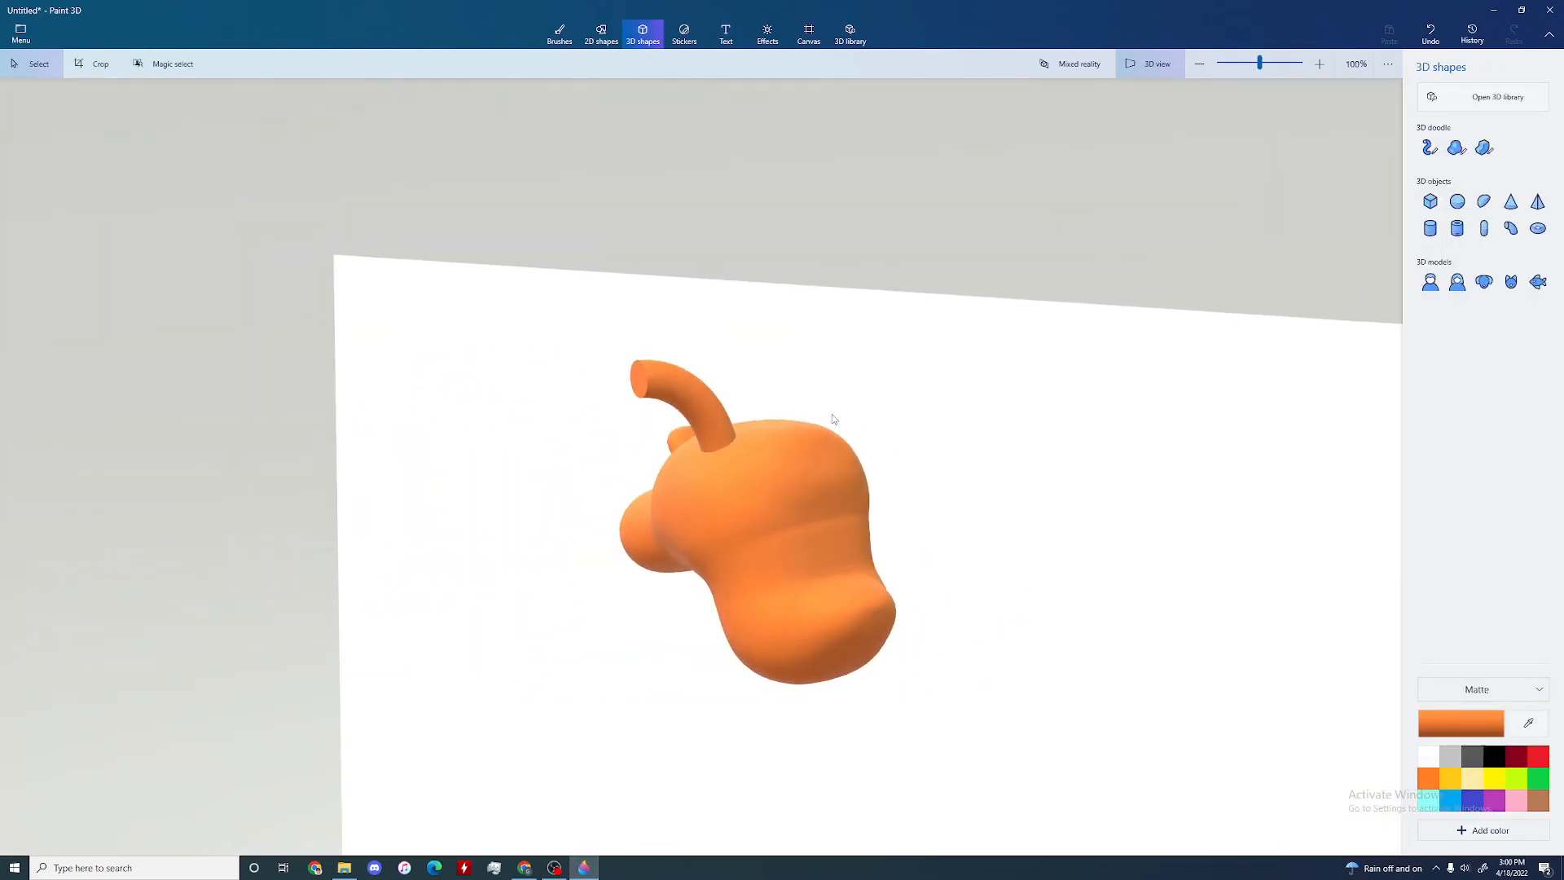
Step: Duplicate the curved cylinder and place the copy beside the original on top of the body
{"action": "left_click", "coordinate": [681, 398]}
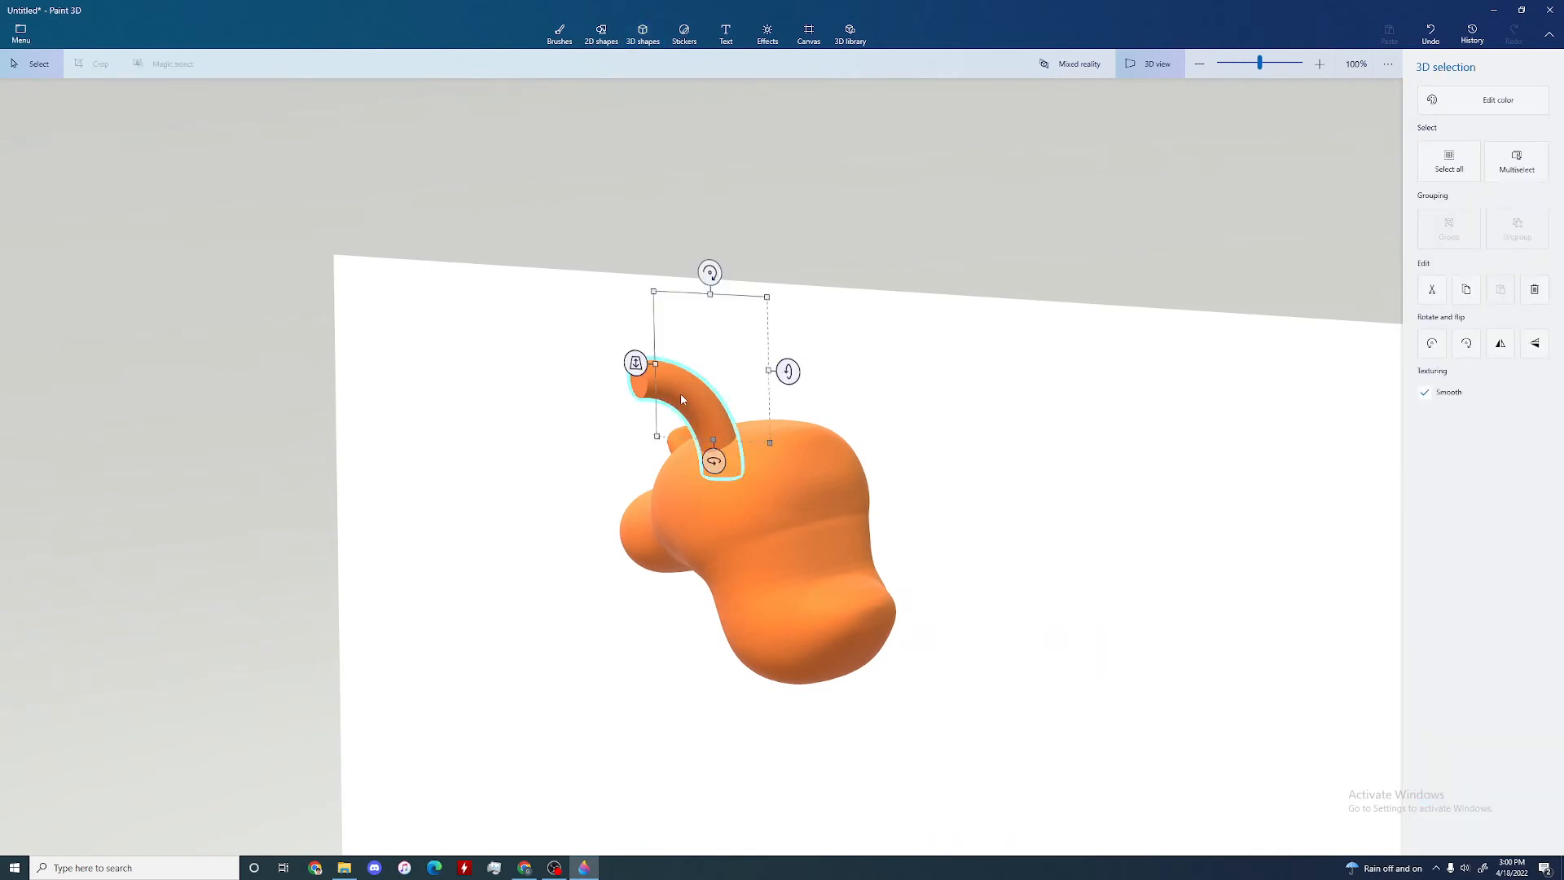
{"action": "key", "text": "ctrl+c"}
{"action": "key", "text": "ctrl+v"}
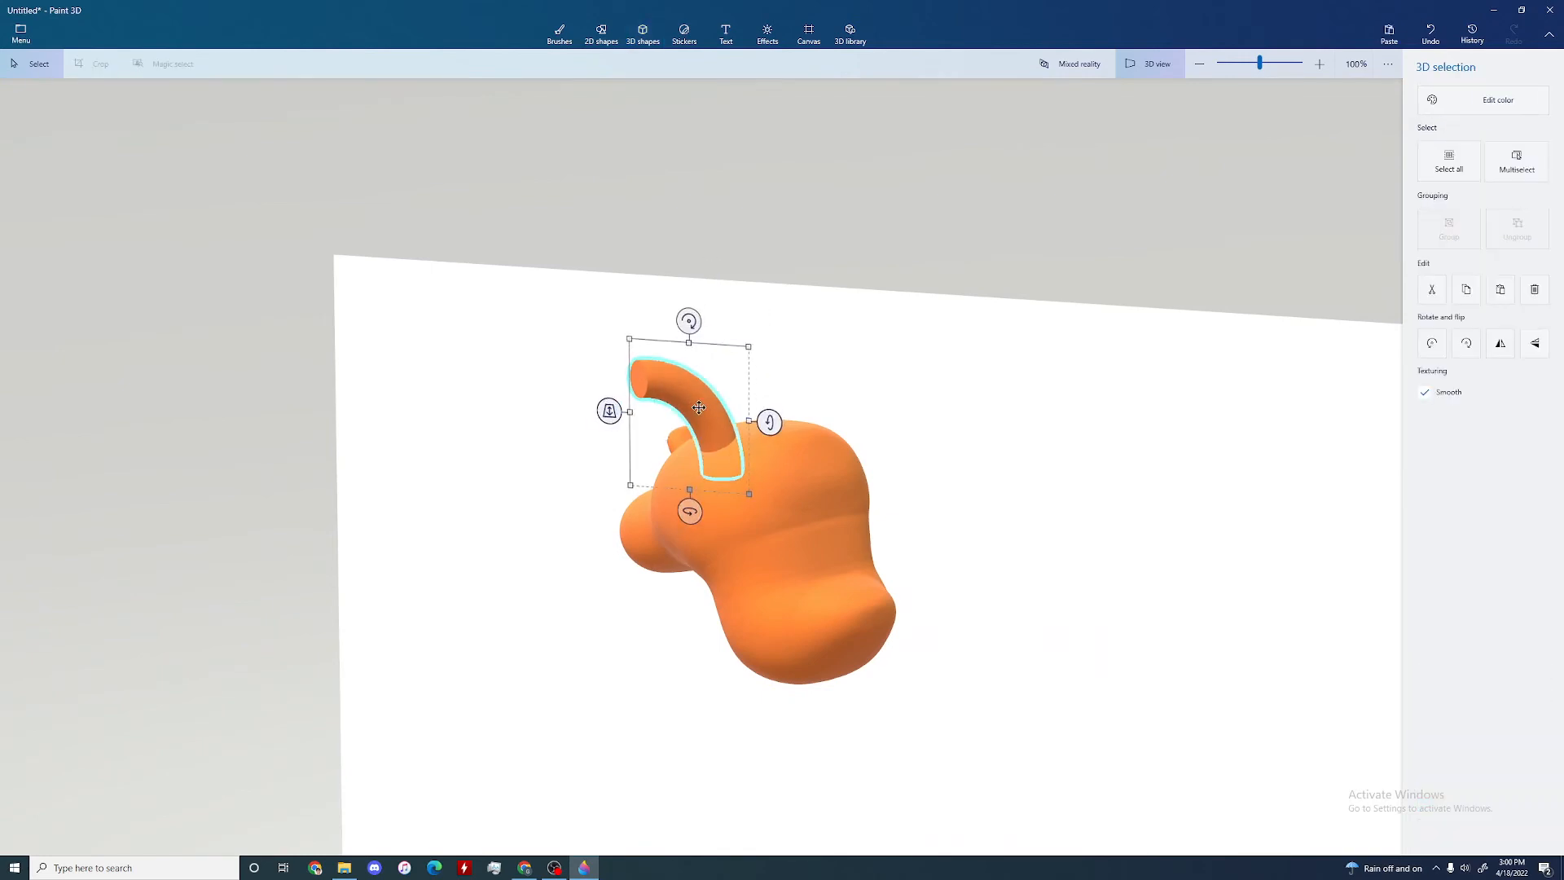
{"action": "left_click_drag", "start_coordinate": [699, 407], "coordinate": [775, 383]}
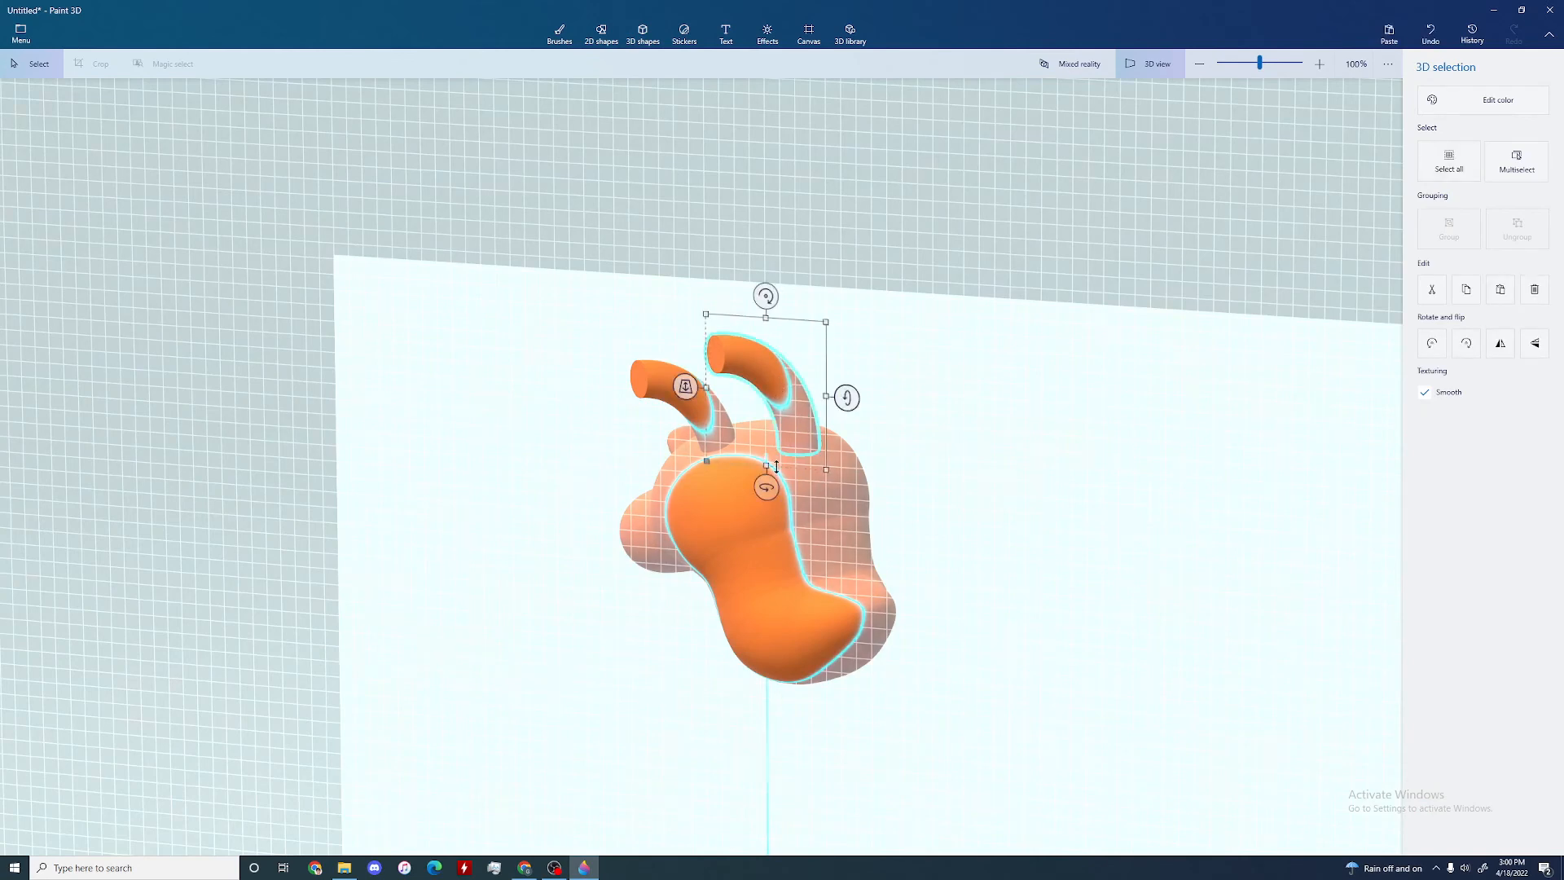
Step: Turn the copied horn around its vertical axis so it curves the opposite way, and shift its depth onto the body
{"action": "left_click_drag", "start_coordinate": [767, 489], "coordinate": [829, 492]}
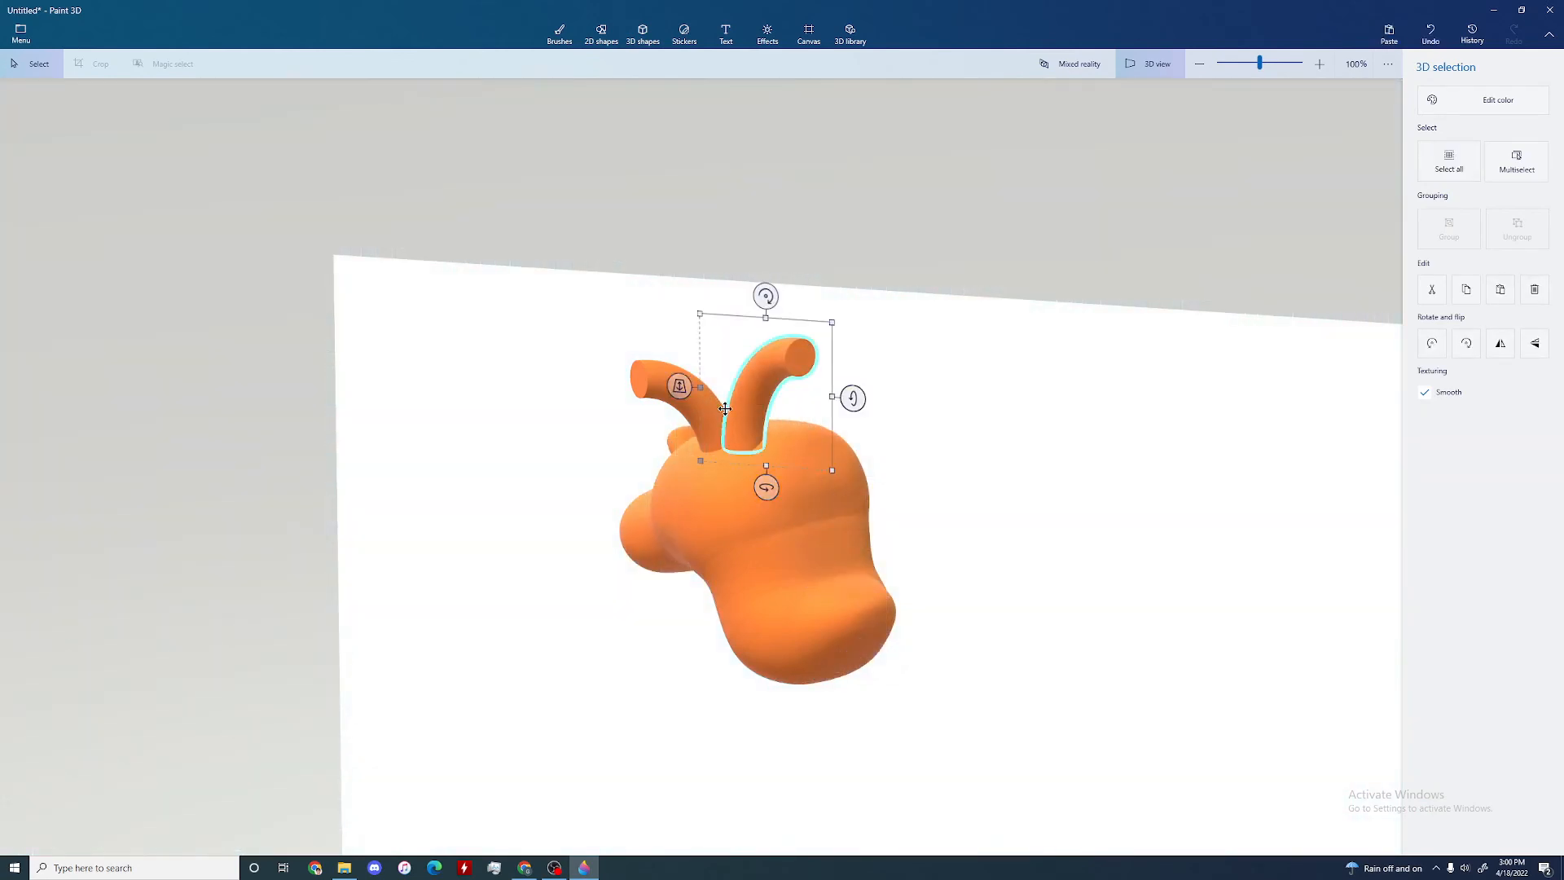
{"action": "left_click_drag", "start_coordinate": [681, 388], "coordinate": [700, 341]}
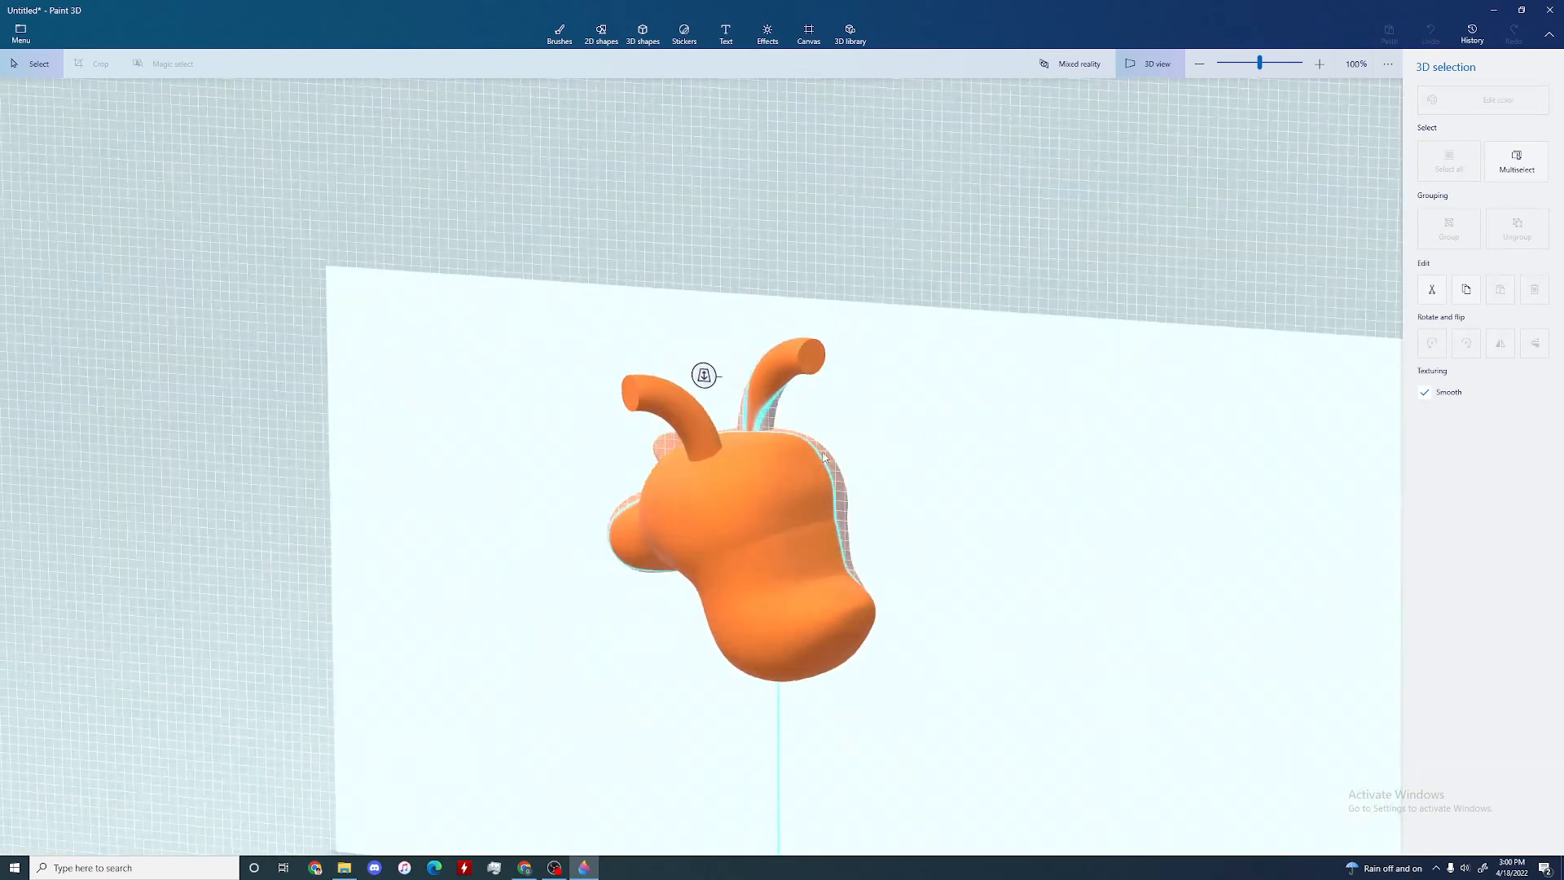
{"action": "right_click_drag", "start_coordinate": [974, 417], "coordinate": [911, 368]}
{"action": "scroll", "coordinate": [932, 408], "scroll_direction": "up", "scroll_amount": 1}
{"action": "left_click", "coordinate": [932, 407]}
{"action": "scroll", "coordinate": [917, 442], "scroll_direction": "down", "scroll_amount": 1}
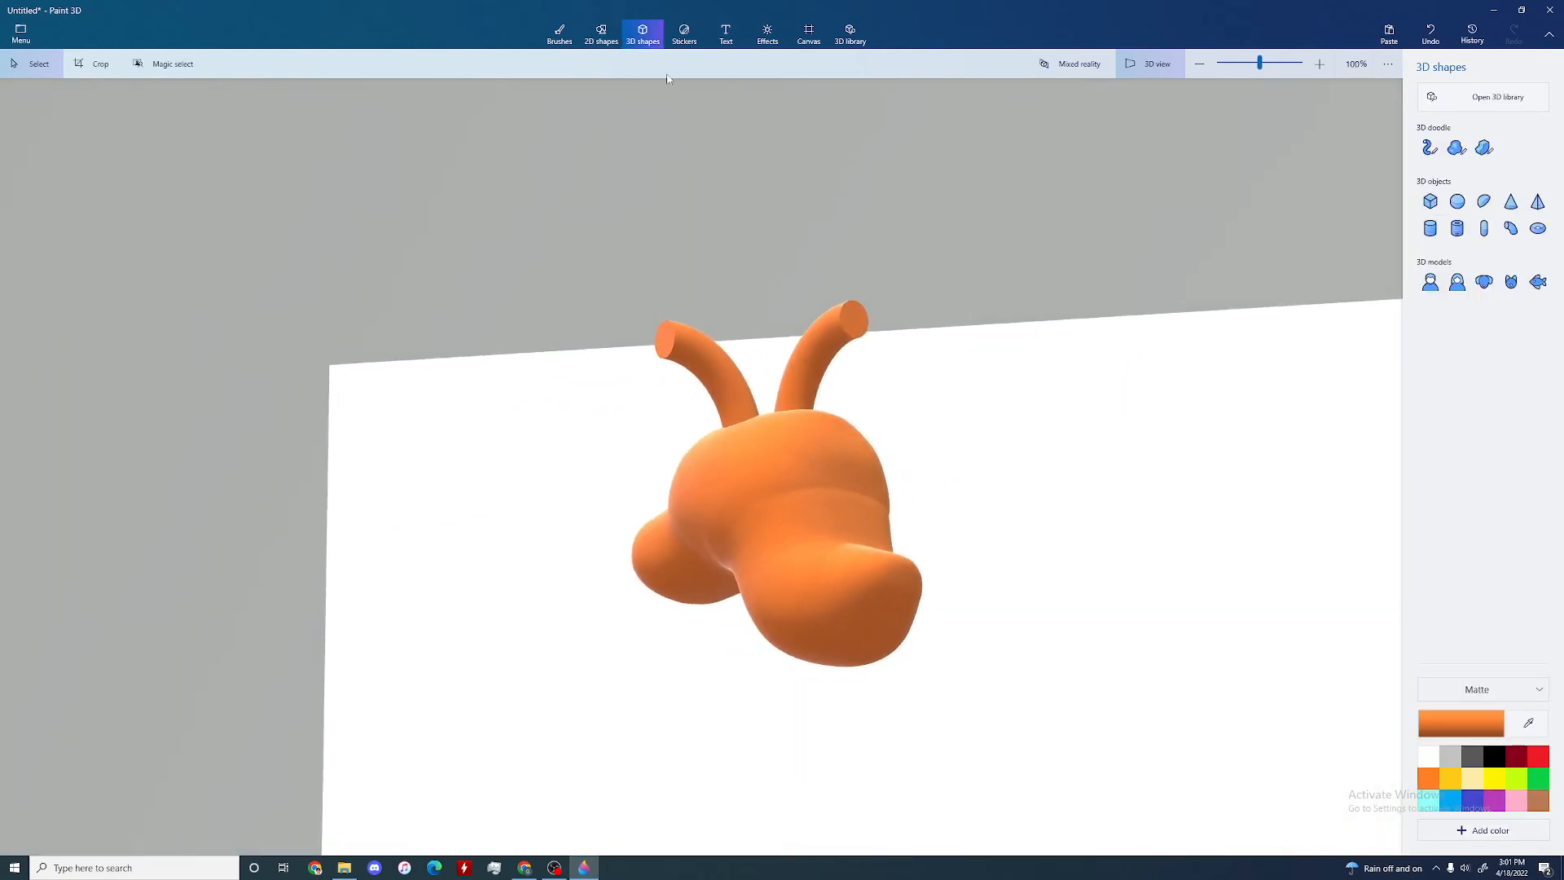
Step: Paint two round white eyes on the front of the orange head with the Oil brush
{"action": "left_click", "coordinate": [602, 33]}
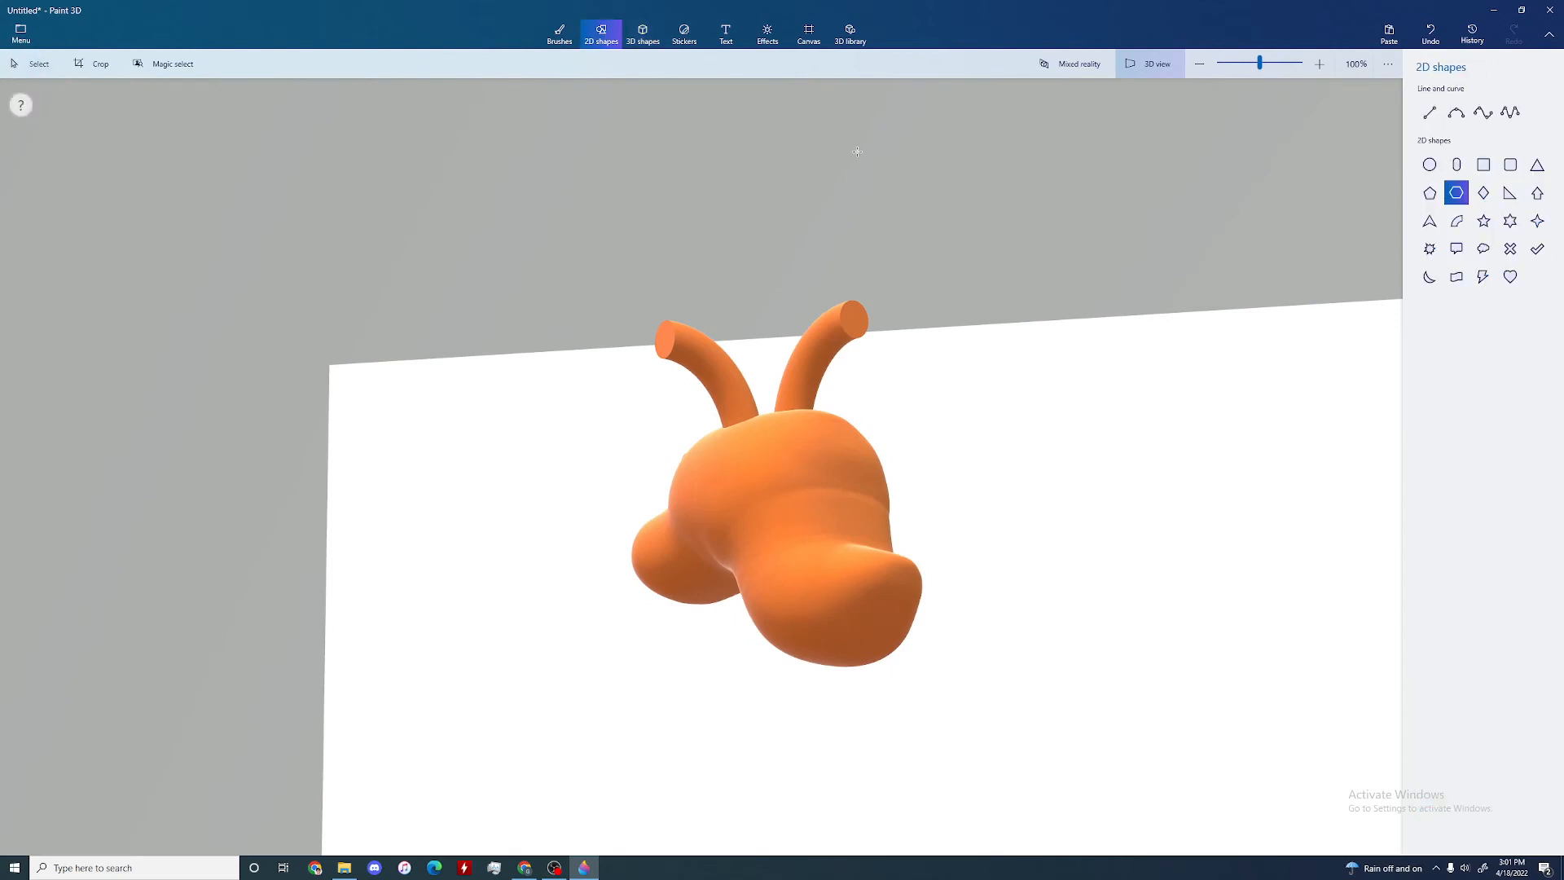
{"action": "left_click", "coordinate": [560, 33]}
{"action": "right_click_drag", "start_coordinate": [1064, 239], "coordinate": [1032, 365]}
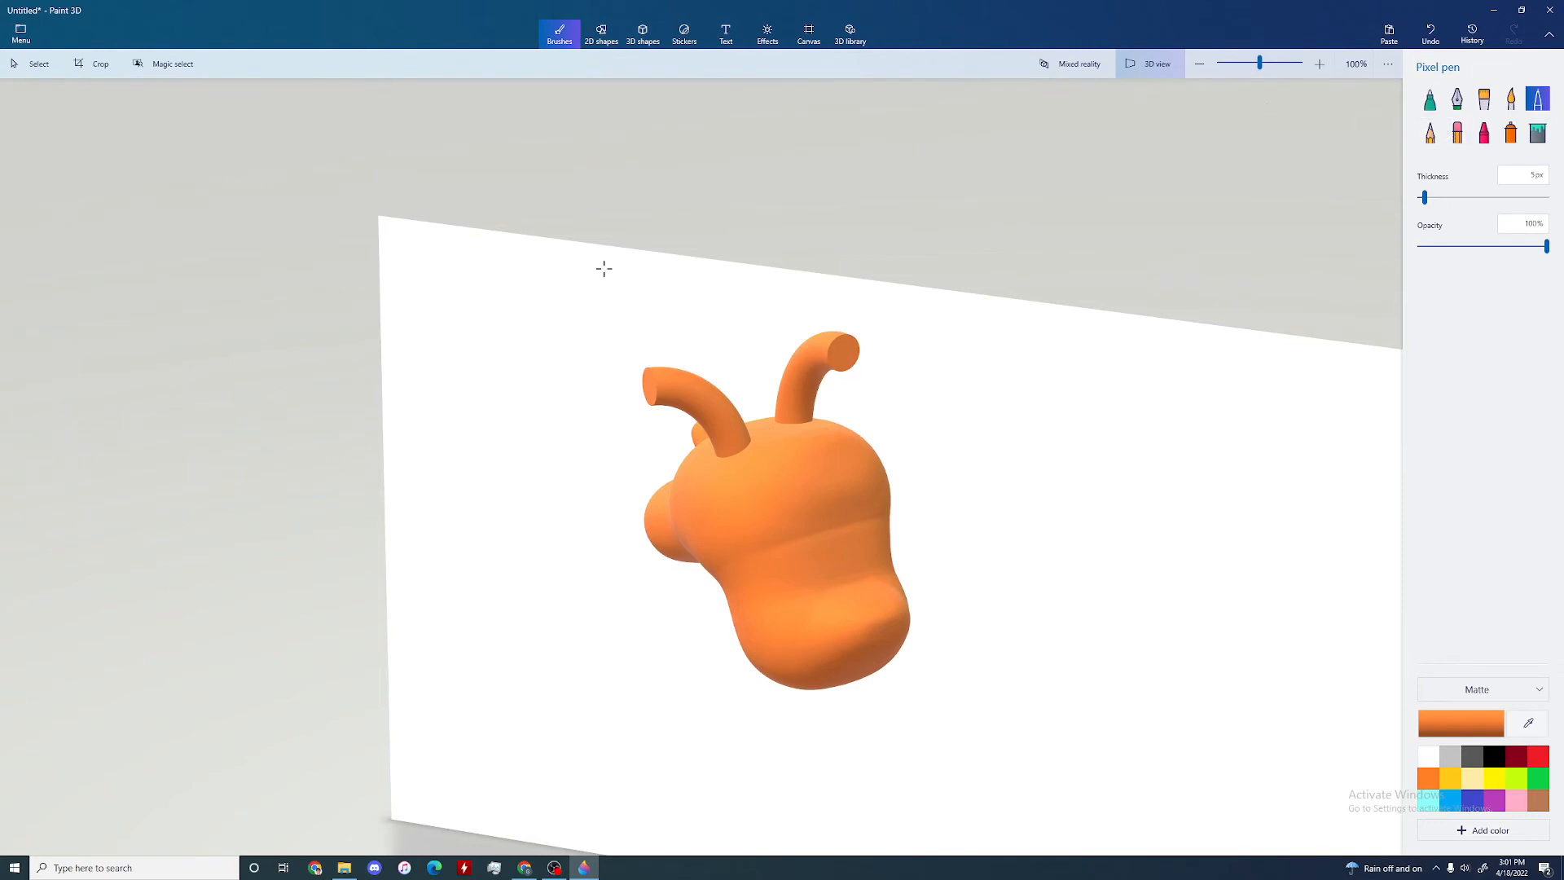
{"action": "left_click", "coordinate": [1457, 132]}
{"action": "left_click", "coordinate": [1510, 135]}
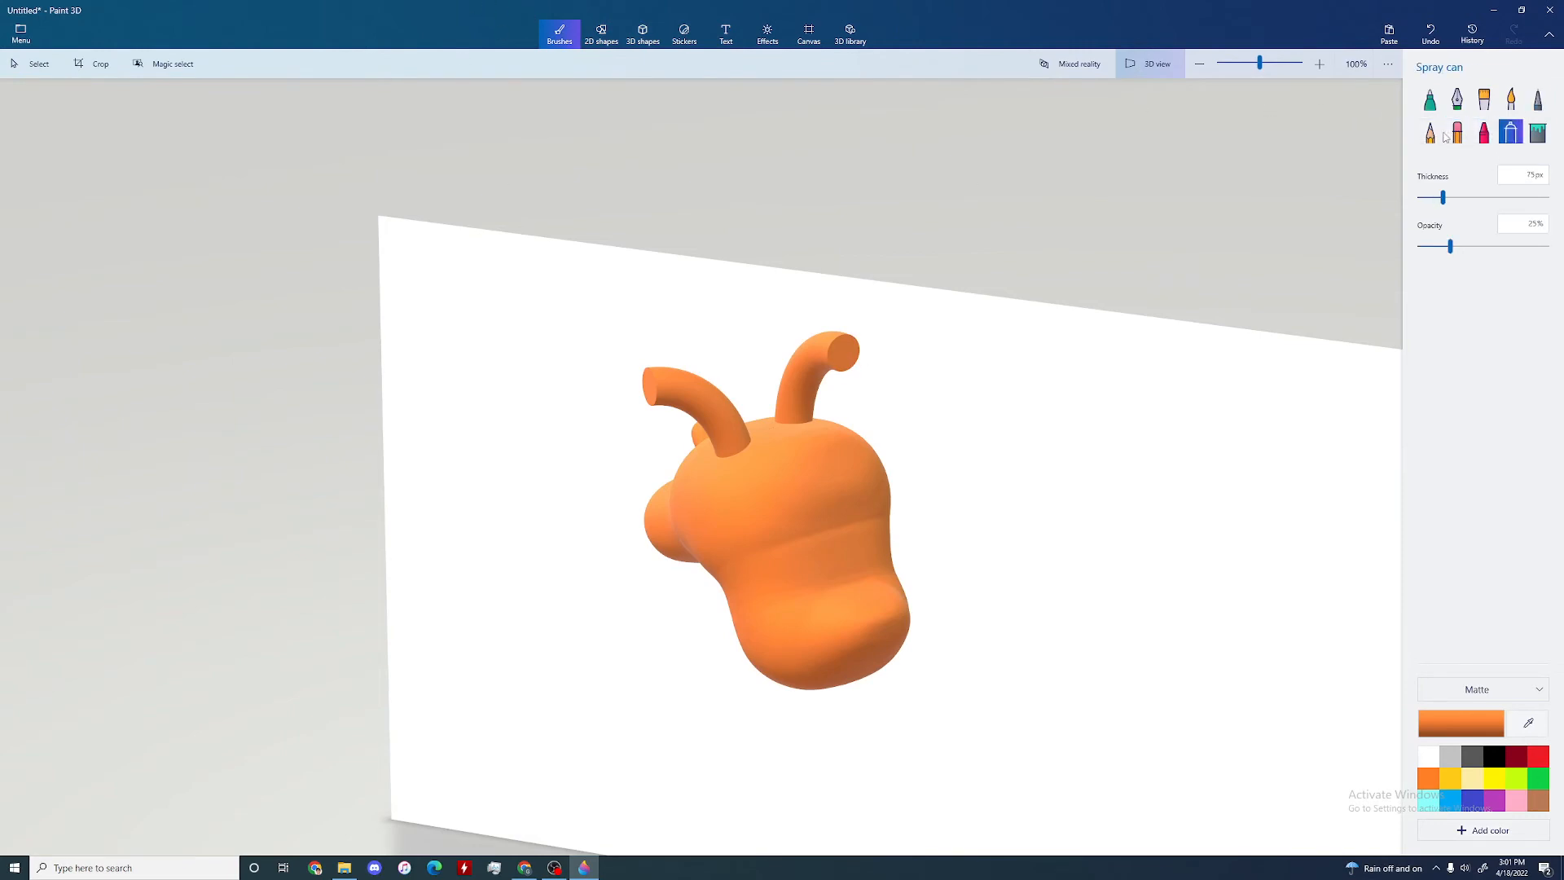
{"action": "left_click", "coordinate": [1483, 99]}
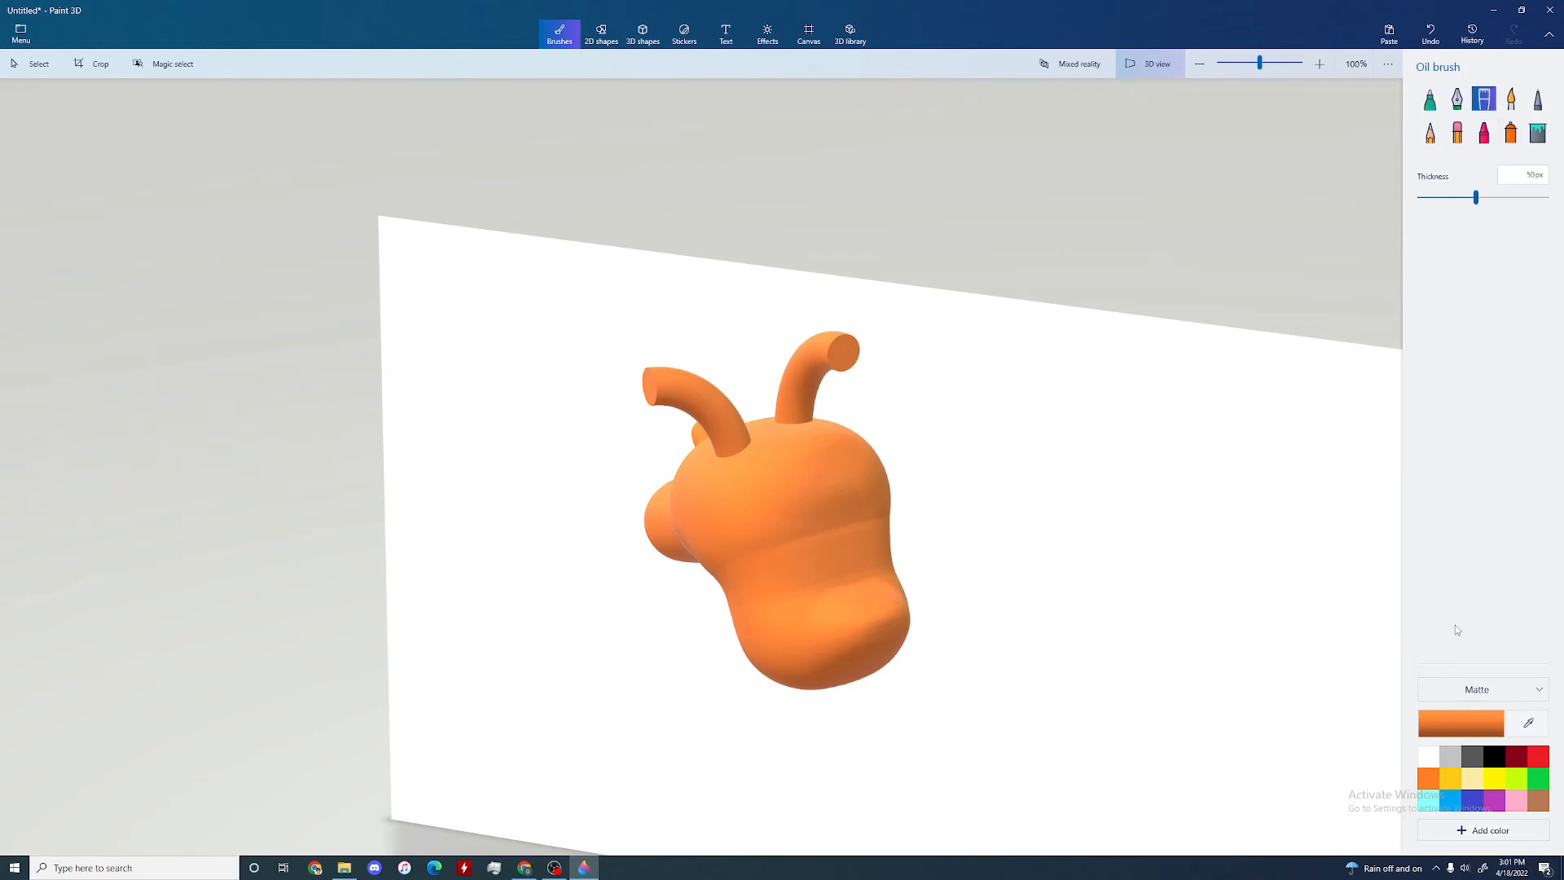
{"action": "left_click", "coordinate": [1427, 759]}
{"action": "left_click_drag", "start_coordinate": [759, 500], "coordinate": [754, 515]}
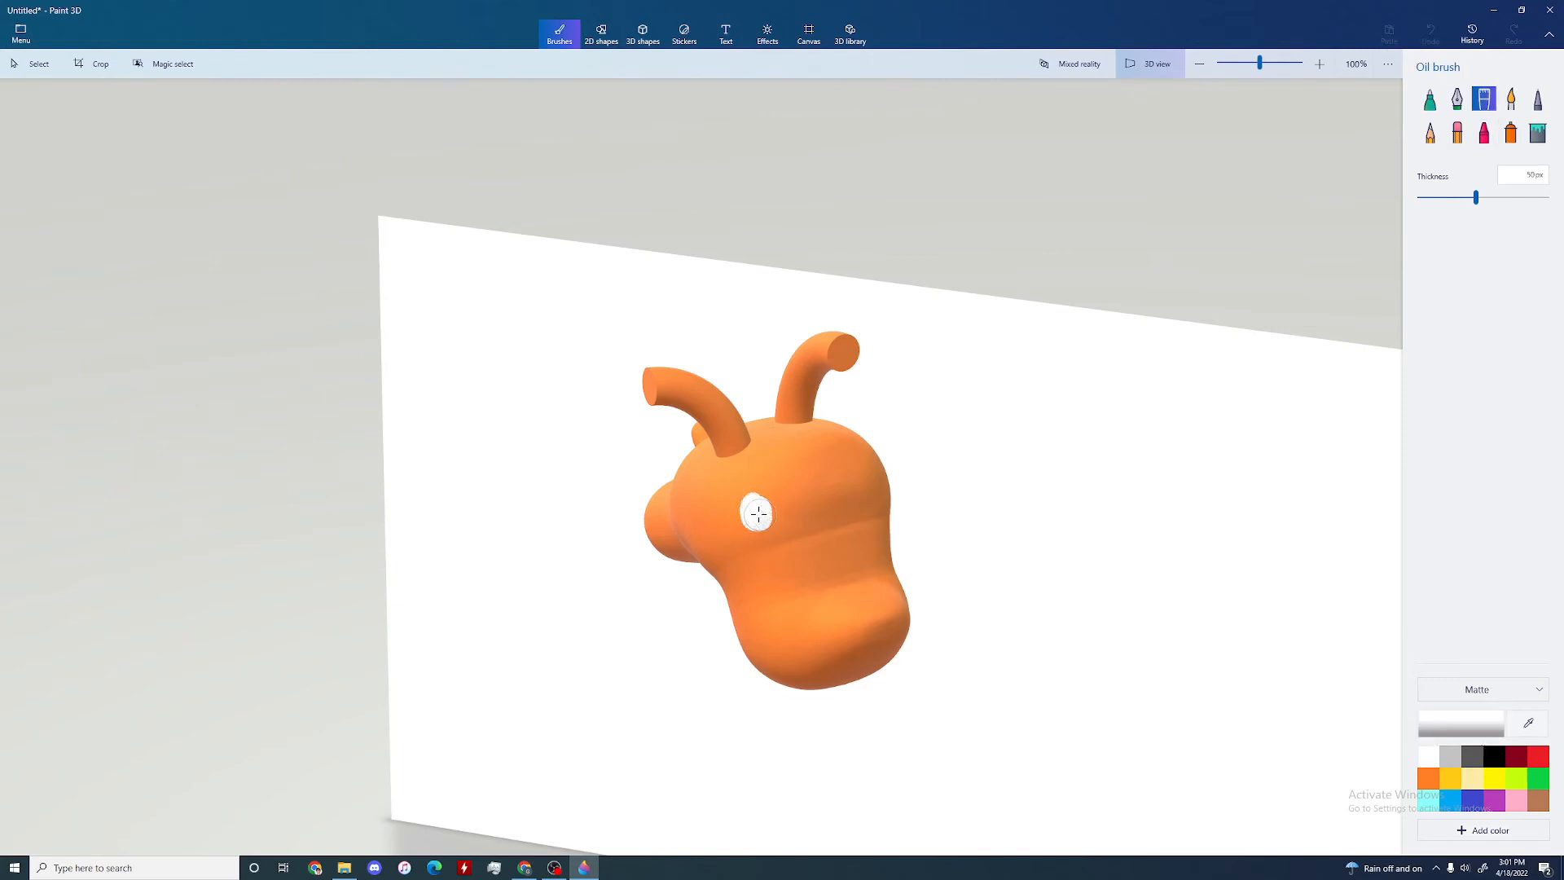
{"action": "right_click_drag", "start_coordinate": [867, 523], "coordinate": [785, 516]}
{"action": "left_click_drag", "start_coordinate": [811, 501], "coordinate": [817, 500]}
{"action": "left_click_drag", "start_coordinate": [697, 484], "coordinate": [695, 496]}
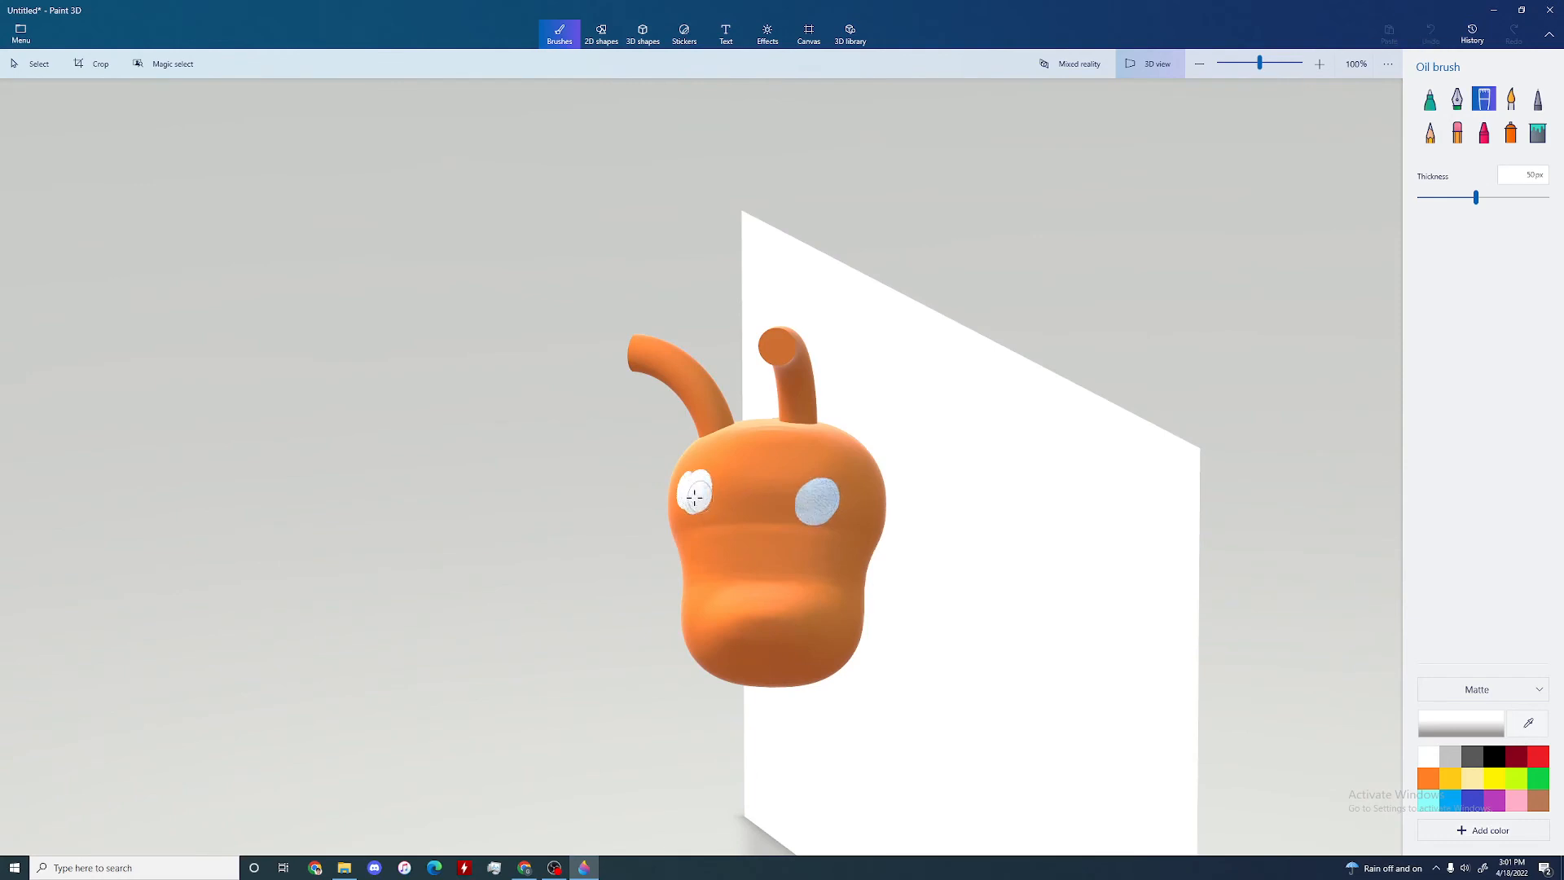
Step: Paint black pupils, a nose and a mouth on the face with a thinner Oil brush
{"action": "left_click", "coordinate": [1494, 758]}
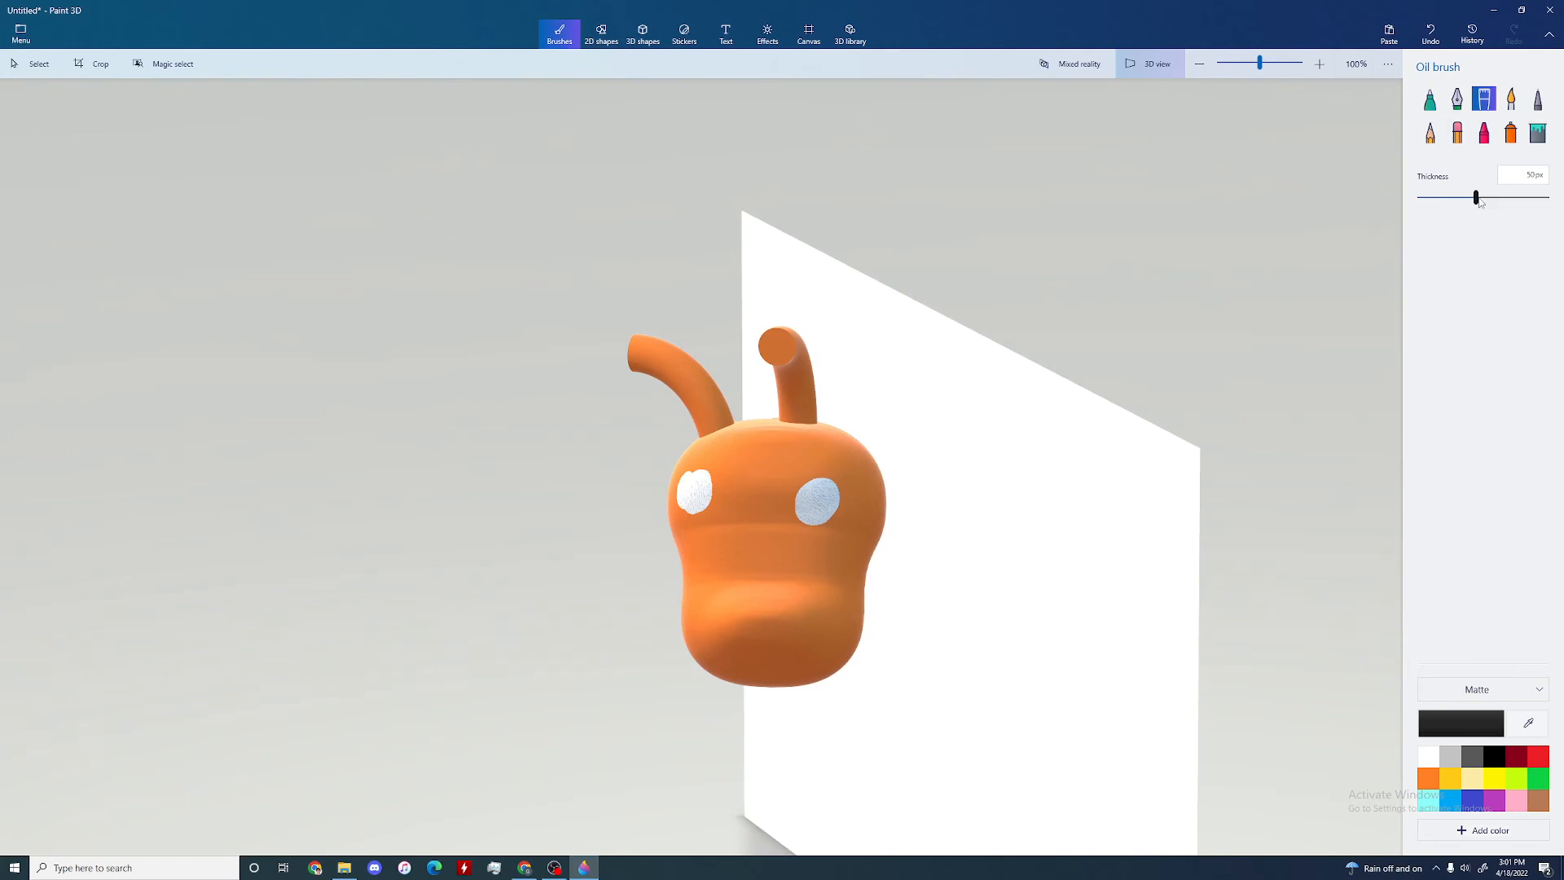
{"action": "left_click", "coordinate": [812, 502]}
{"action": "left_click", "coordinate": [702, 494]}
{"action": "mouse_move", "coordinate": [760, 623]}
{"action": "left_mouse_down"}
{"action": "mouse_move", "coordinate": [778, 664]}
{"action": "mouse_move", "coordinate": [811, 670]}
{"action": "mouse_move", "coordinate": [736, 662]}
{"action": "left_mouse_up"}
{"action": "mouse_move", "coordinate": [724, 613]}
{"action": "right_mouse_down"}
{"action": "mouse_move", "coordinate": [765, 314]}
{"action": "mouse_move", "coordinate": [871, 293]}
{"action": "mouse_move", "coordinate": [735, 294]}
{"action": "right_mouse_up"}
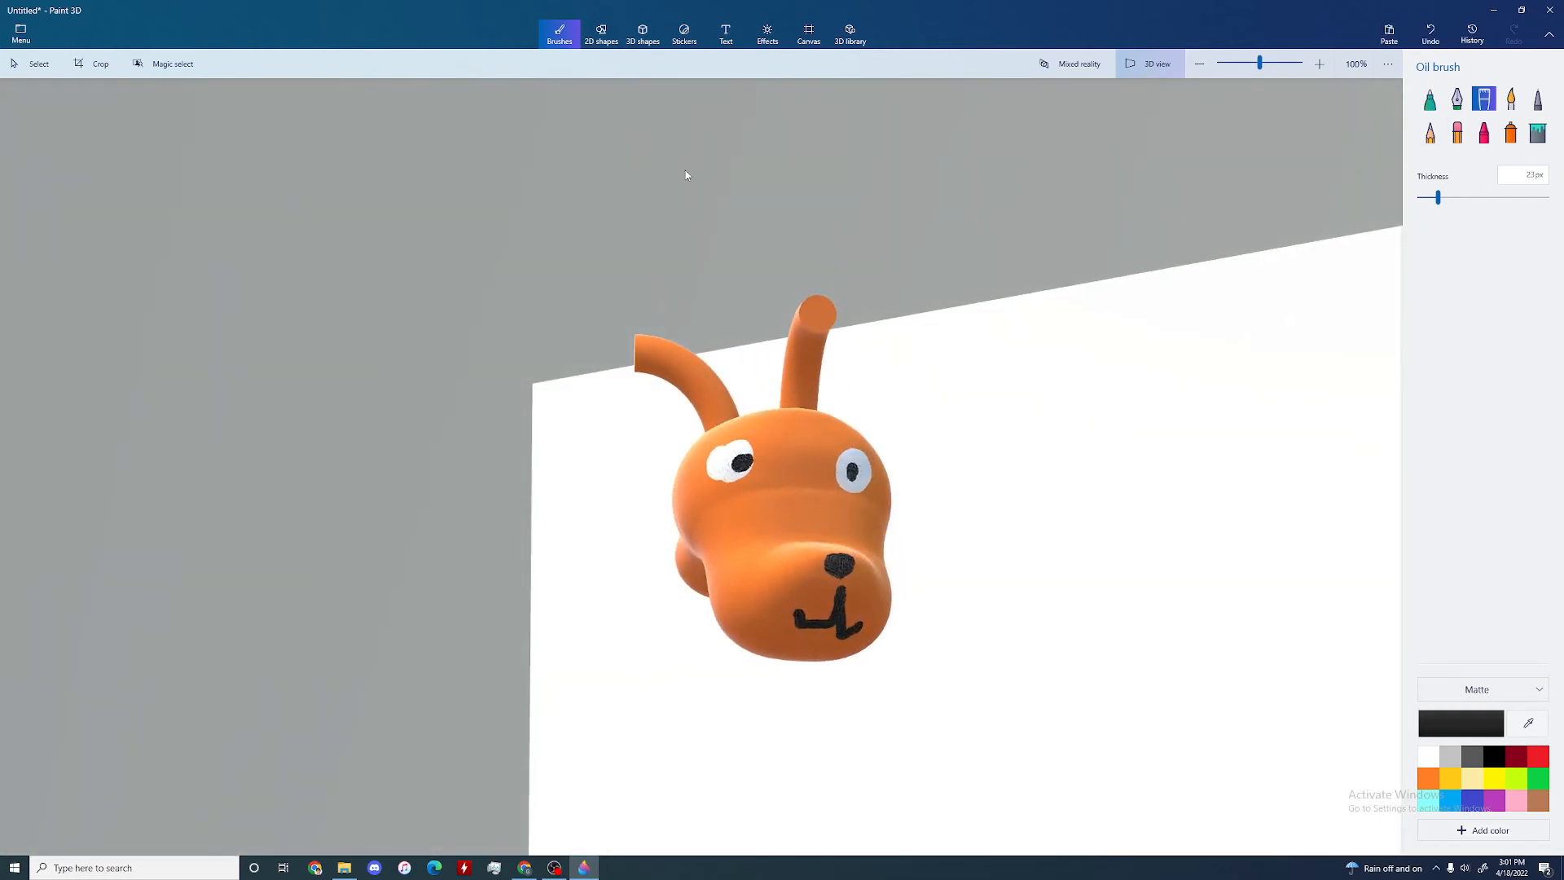
Step: Draw two black 3D spheres, one over the tip of each horn
{"action": "left_click", "coordinate": [642, 34]}
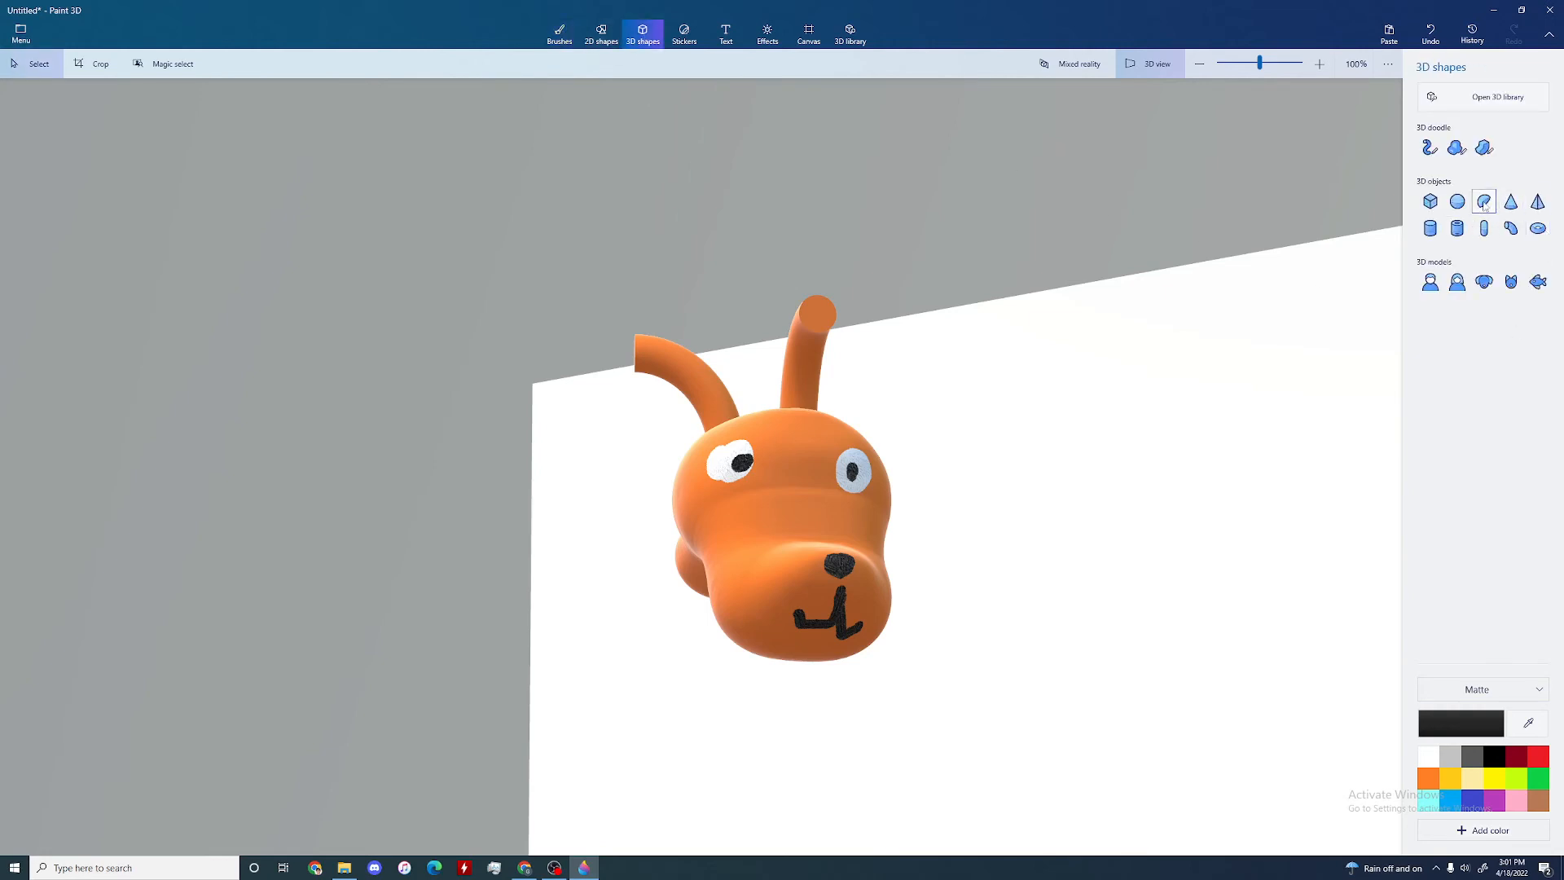
{"action": "left_click", "coordinate": [1457, 201]}
{"action": "left_click_drag", "start_coordinate": [781, 278], "coordinate": [872, 352]}
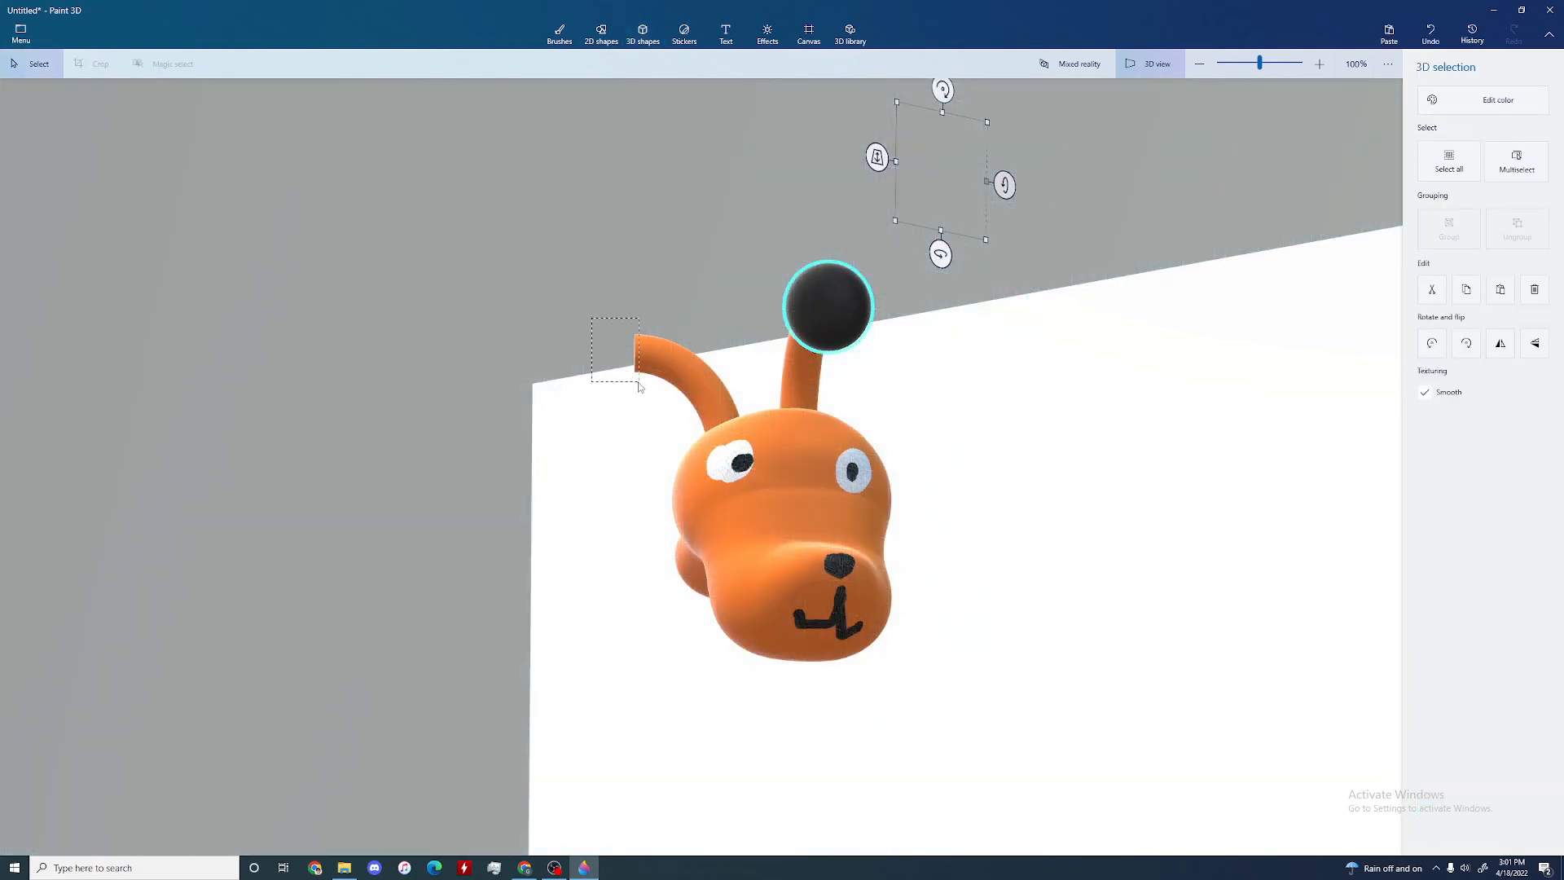
{"action": "left_click_drag", "start_coordinate": [640, 387], "coordinate": [640, 386]}
{"action": "left_click", "coordinate": [1456, 202]}
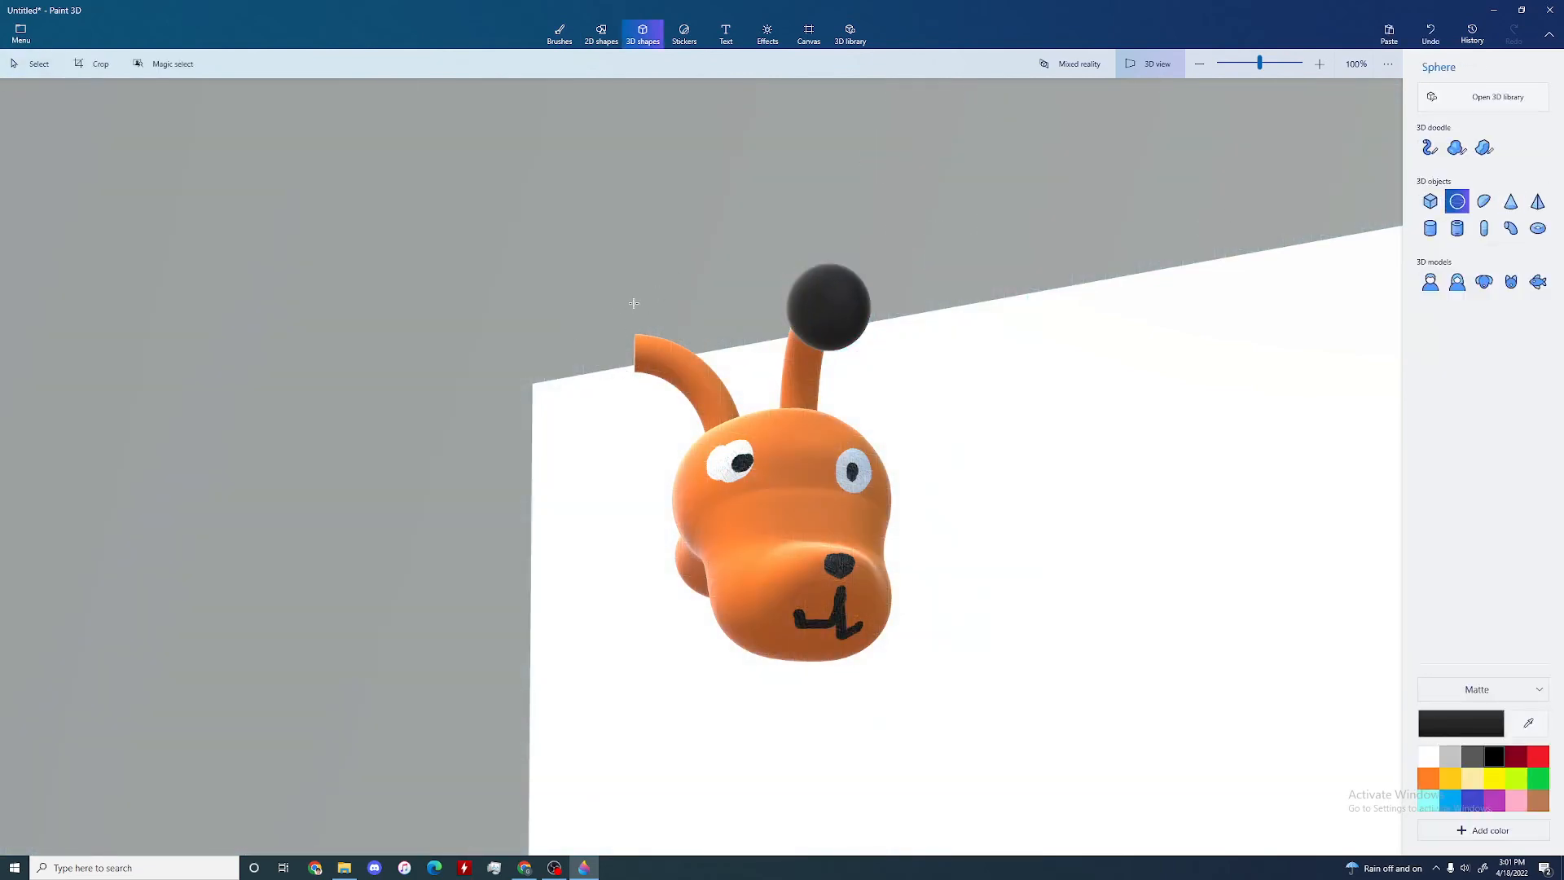
{"action": "left_click_drag", "start_coordinate": [573, 316], "coordinate": [652, 387]}
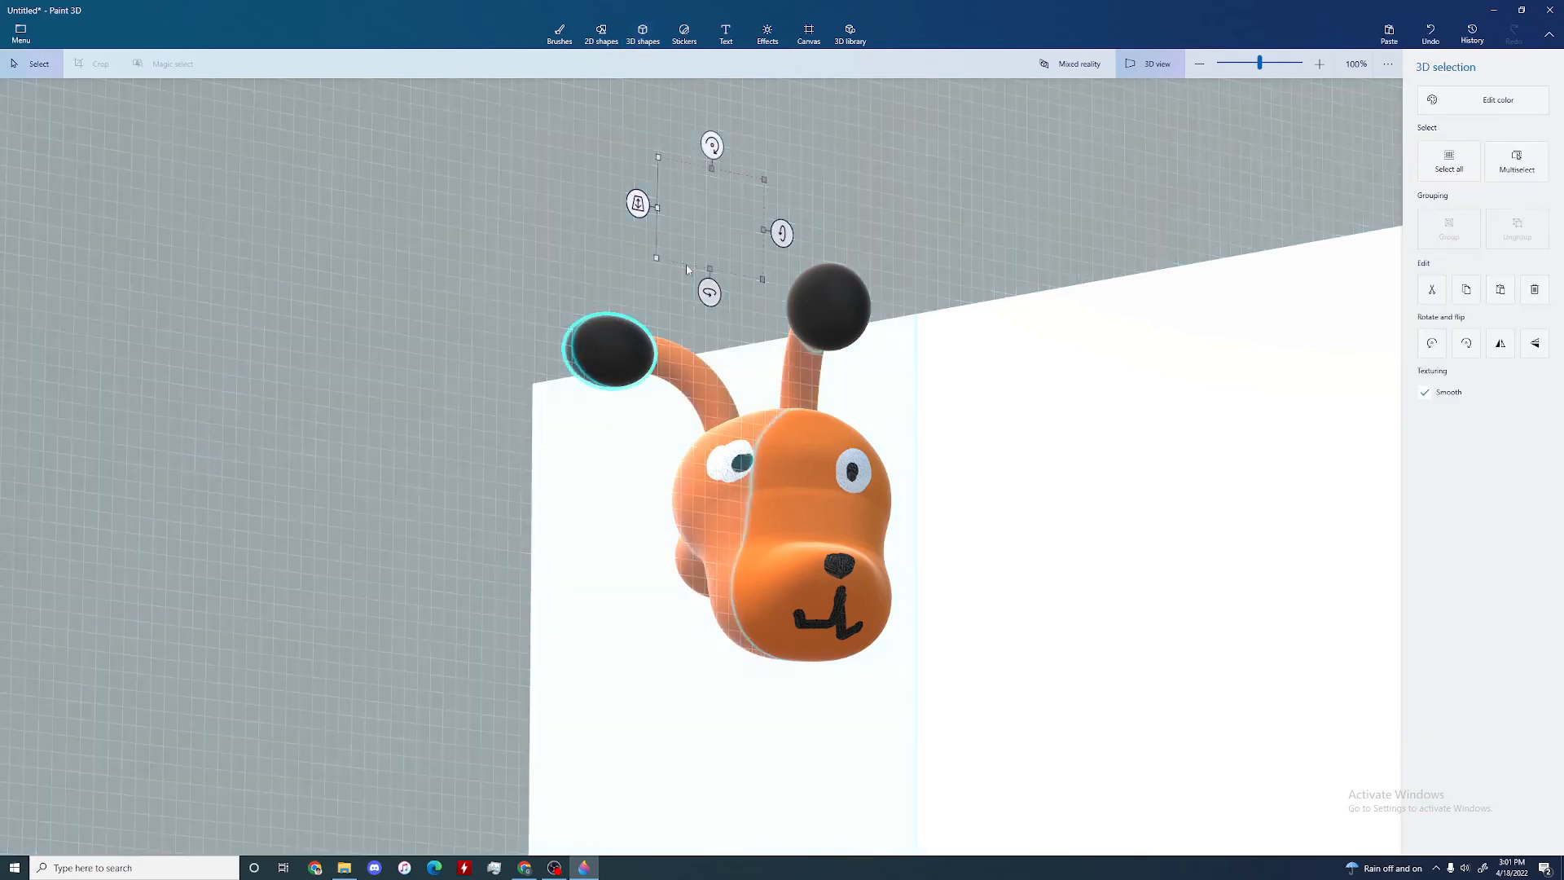
Step: Adjust the position and depth of the sphere at the outward-curving horn beside the white eye so it meets the horn's tip
{"action": "right_click_drag", "start_coordinate": [530, 262], "coordinate": [616, 392]}
{"action": "left_click_drag", "start_coordinate": [611, 355], "coordinate": [498, 228]}
{"action": "right_click_drag", "start_coordinate": [405, 285], "coordinate": [403, 325]}
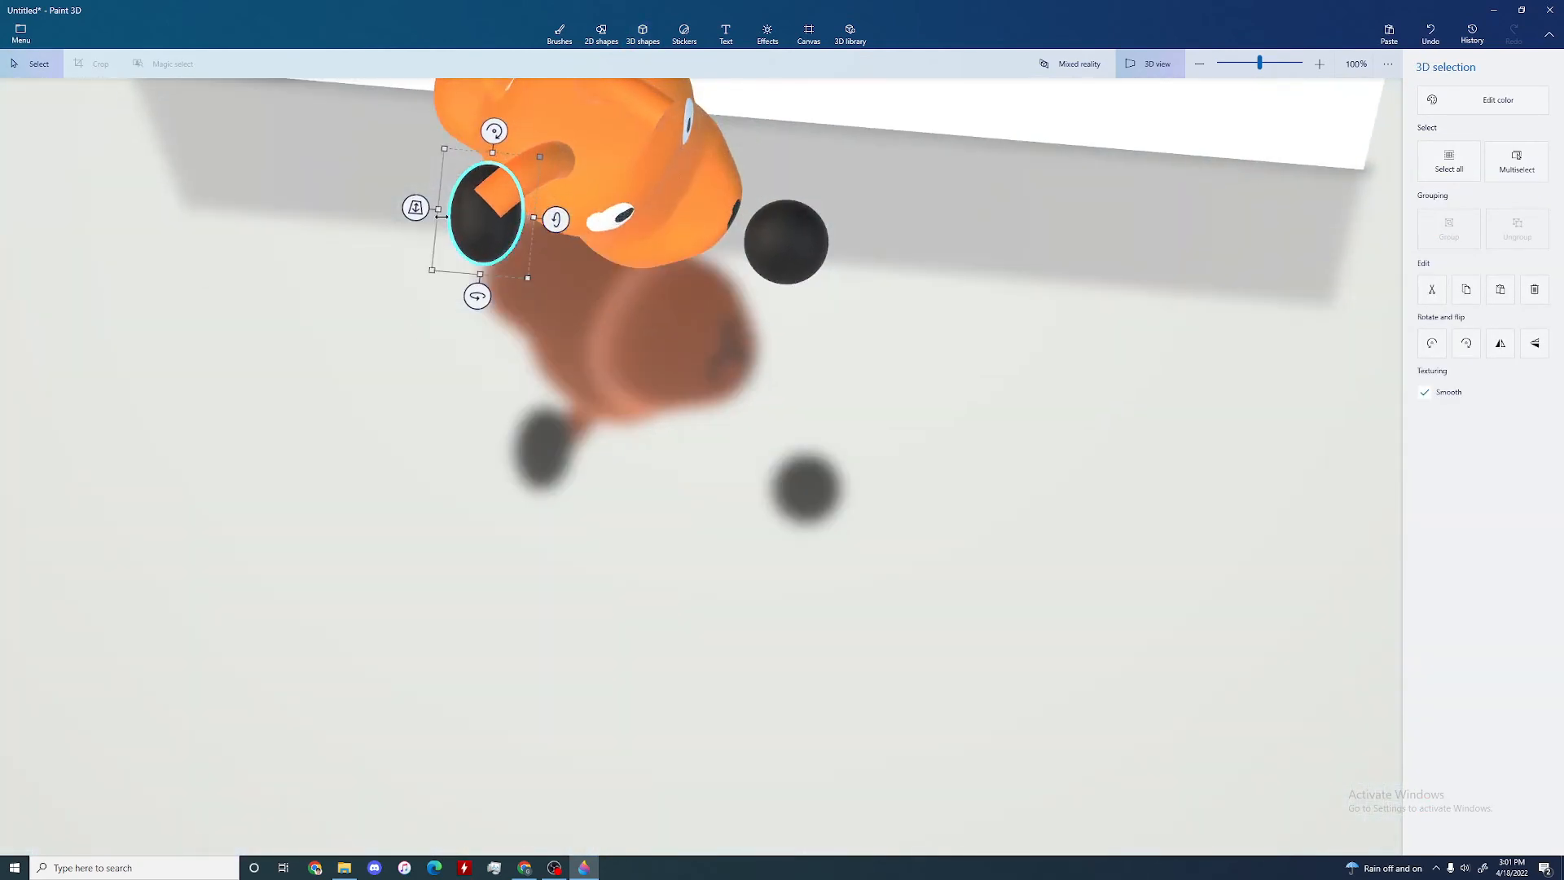
{"action": "left_click_drag", "start_coordinate": [423, 211], "coordinate": [516, 260]}
{"action": "scroll", "coordinate": [695, 291], "scroll_direction": "down", "scroll_amount": 1}
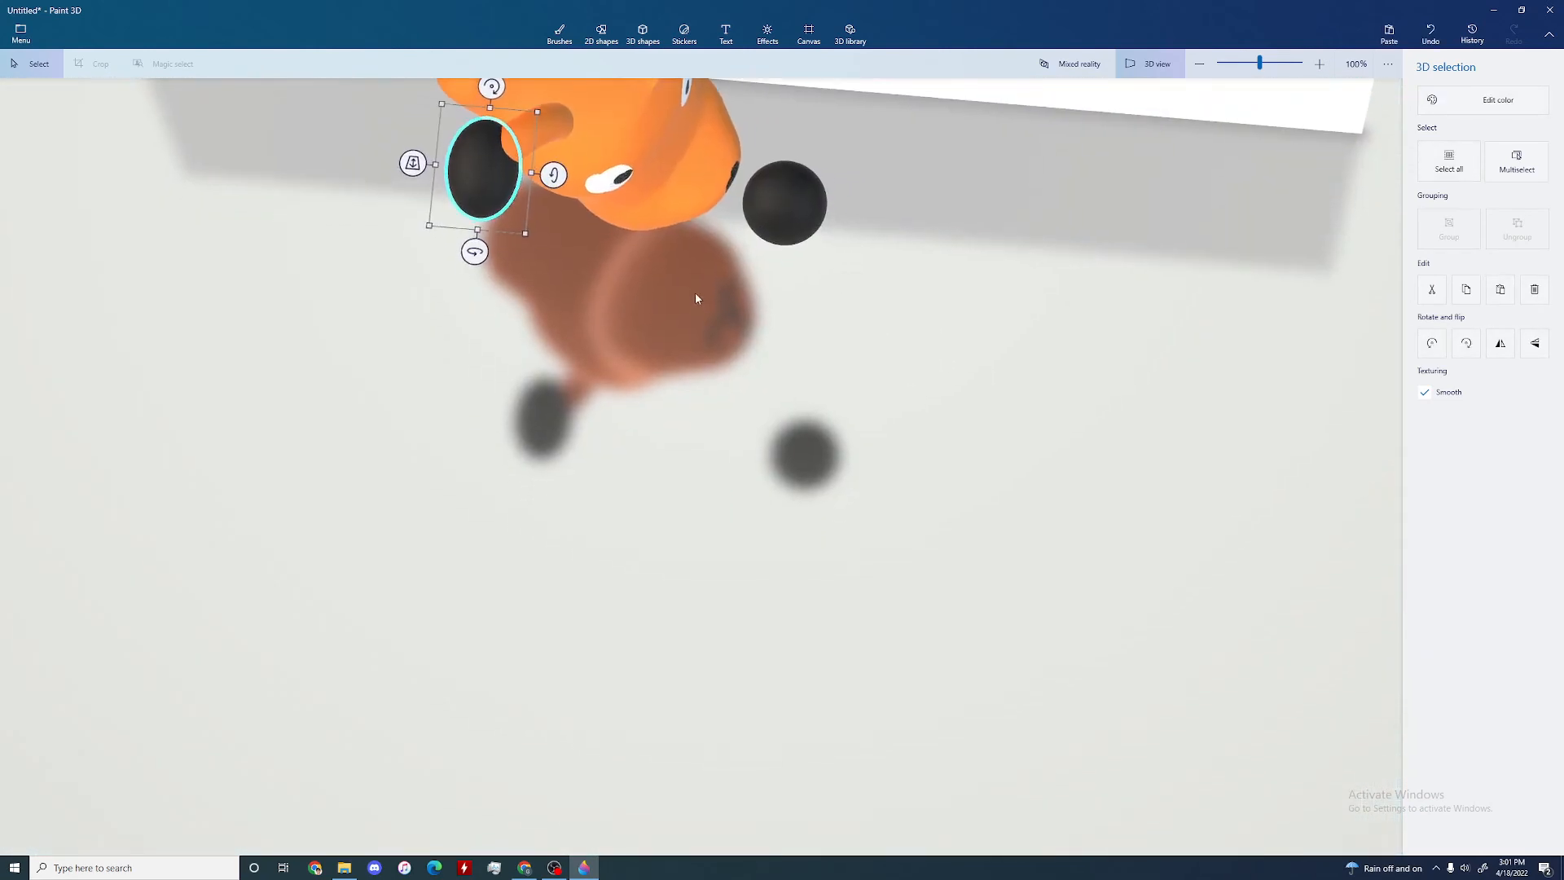
Step: Move the detached black sphere back onto the tip of the other horn and check the head from the front
{"action": "left_click_drag", "start_coordinate": [690, 326], "coordinate": [665, 507]}
{"action": "left_click", "coordinate": [778, 399]}
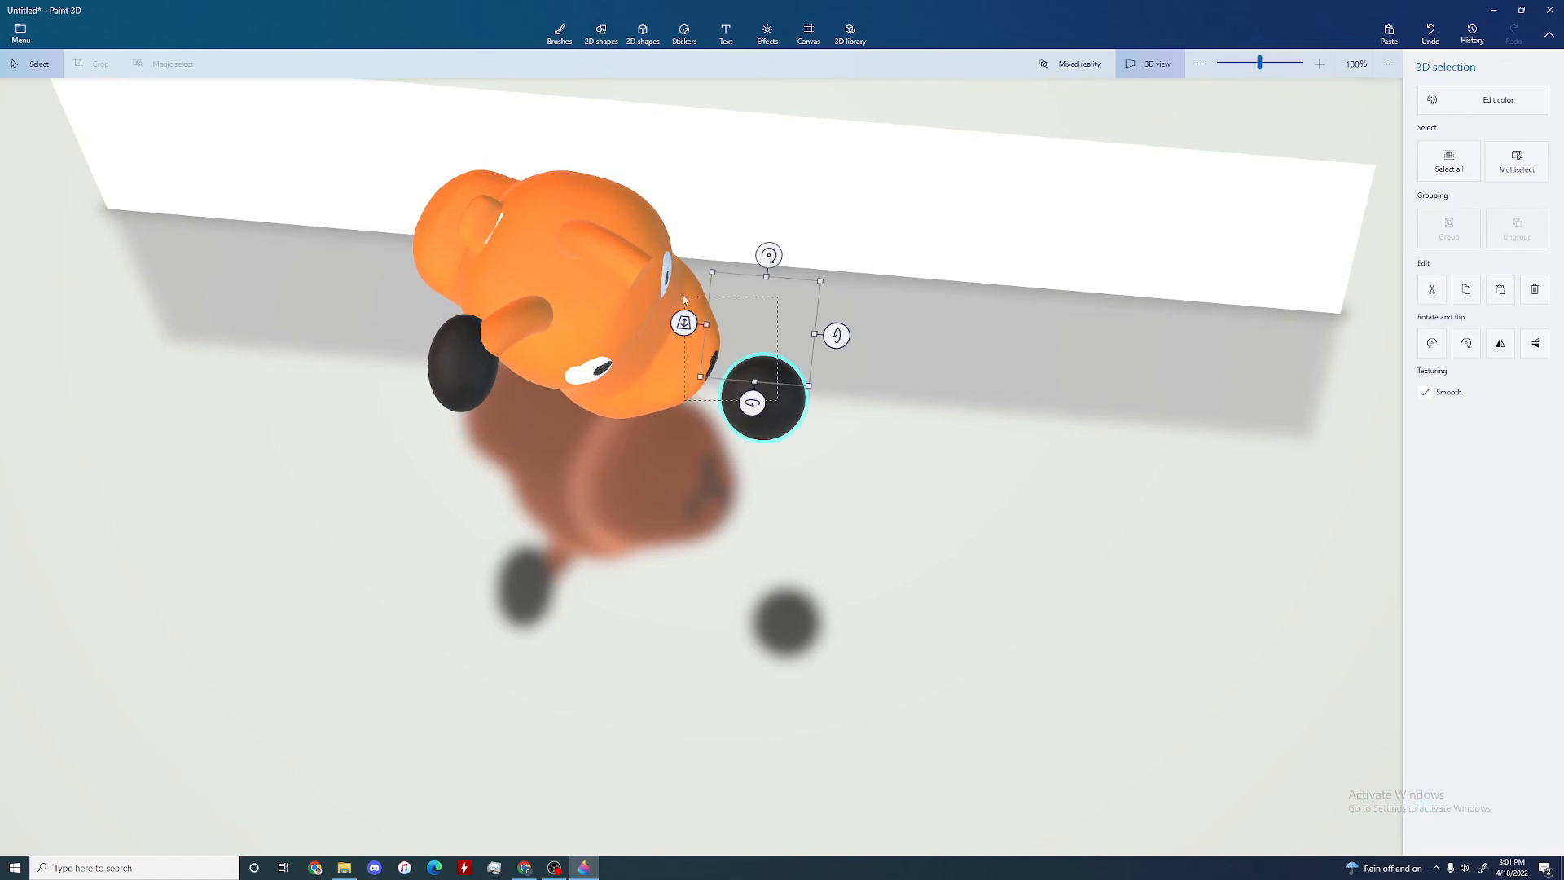
{"action": "key", "text": "Escape"}
{"action": "left_click", "coordinate": [769, 391]}
{"action": "left_click_drag", "start_coordinate": [767, 377], "coordinate": [665, 266]}
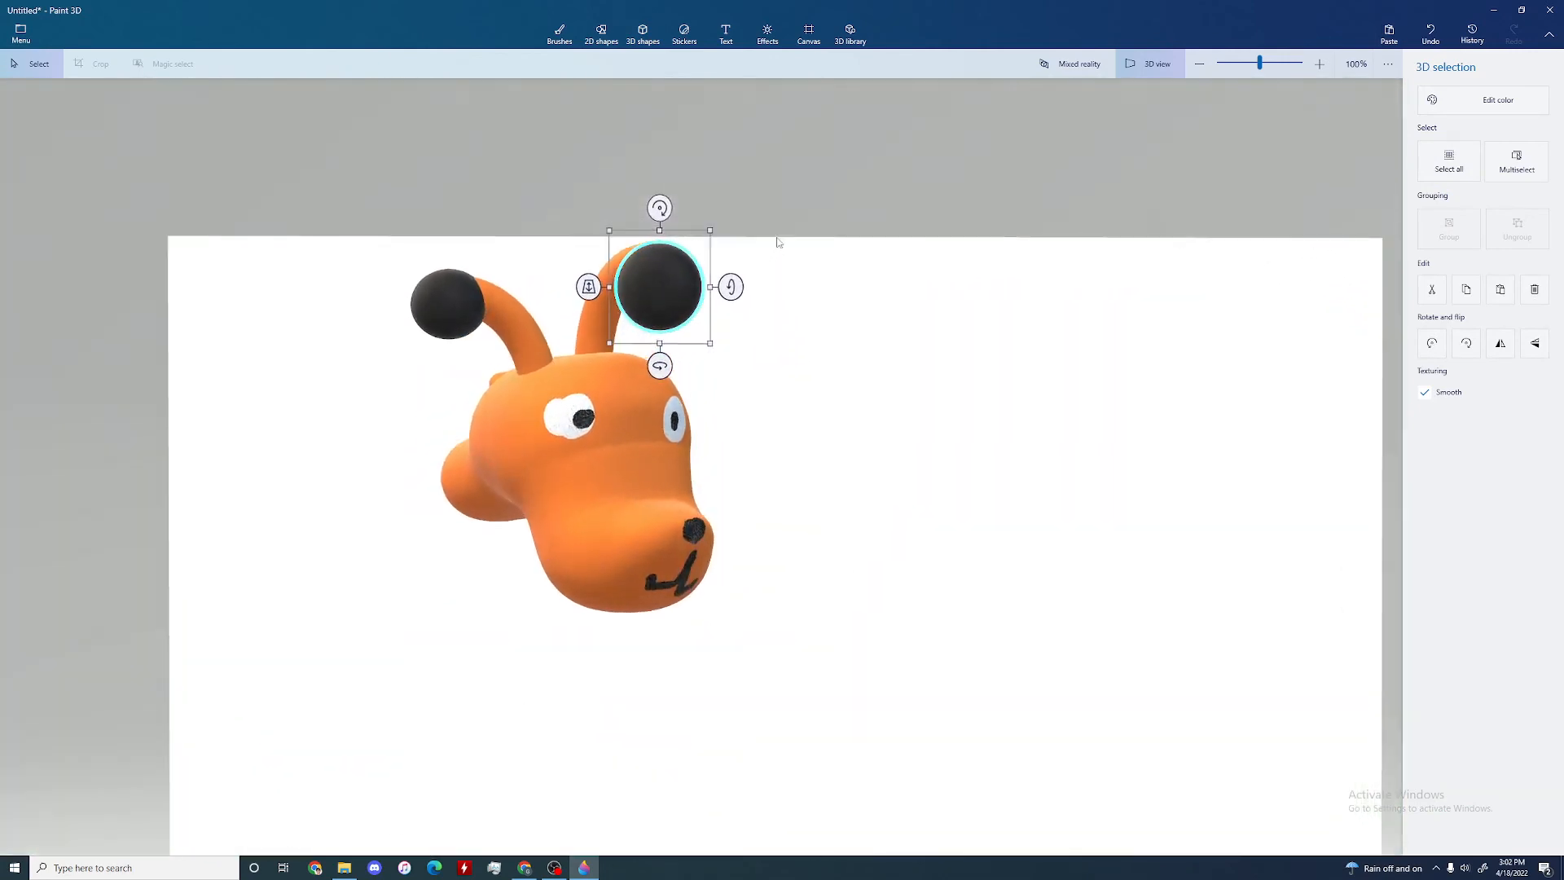
{"action": "left_click_drag", "start_coordinate": [837, 349], "coordinate": [772, 335]}
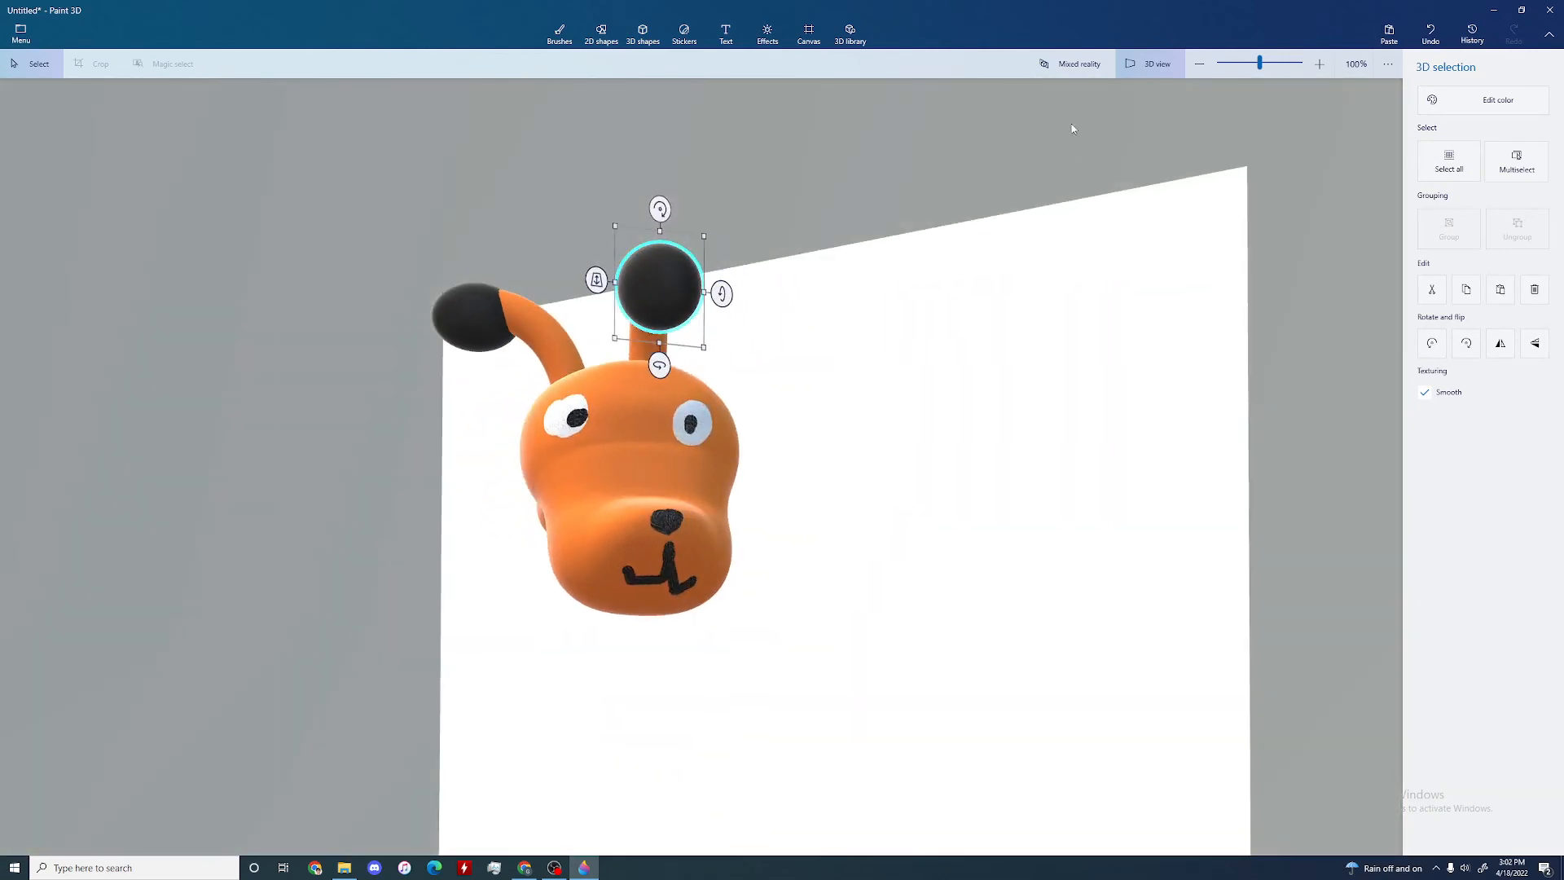
{"action": "left_click", "coordinate": [643, 36]}
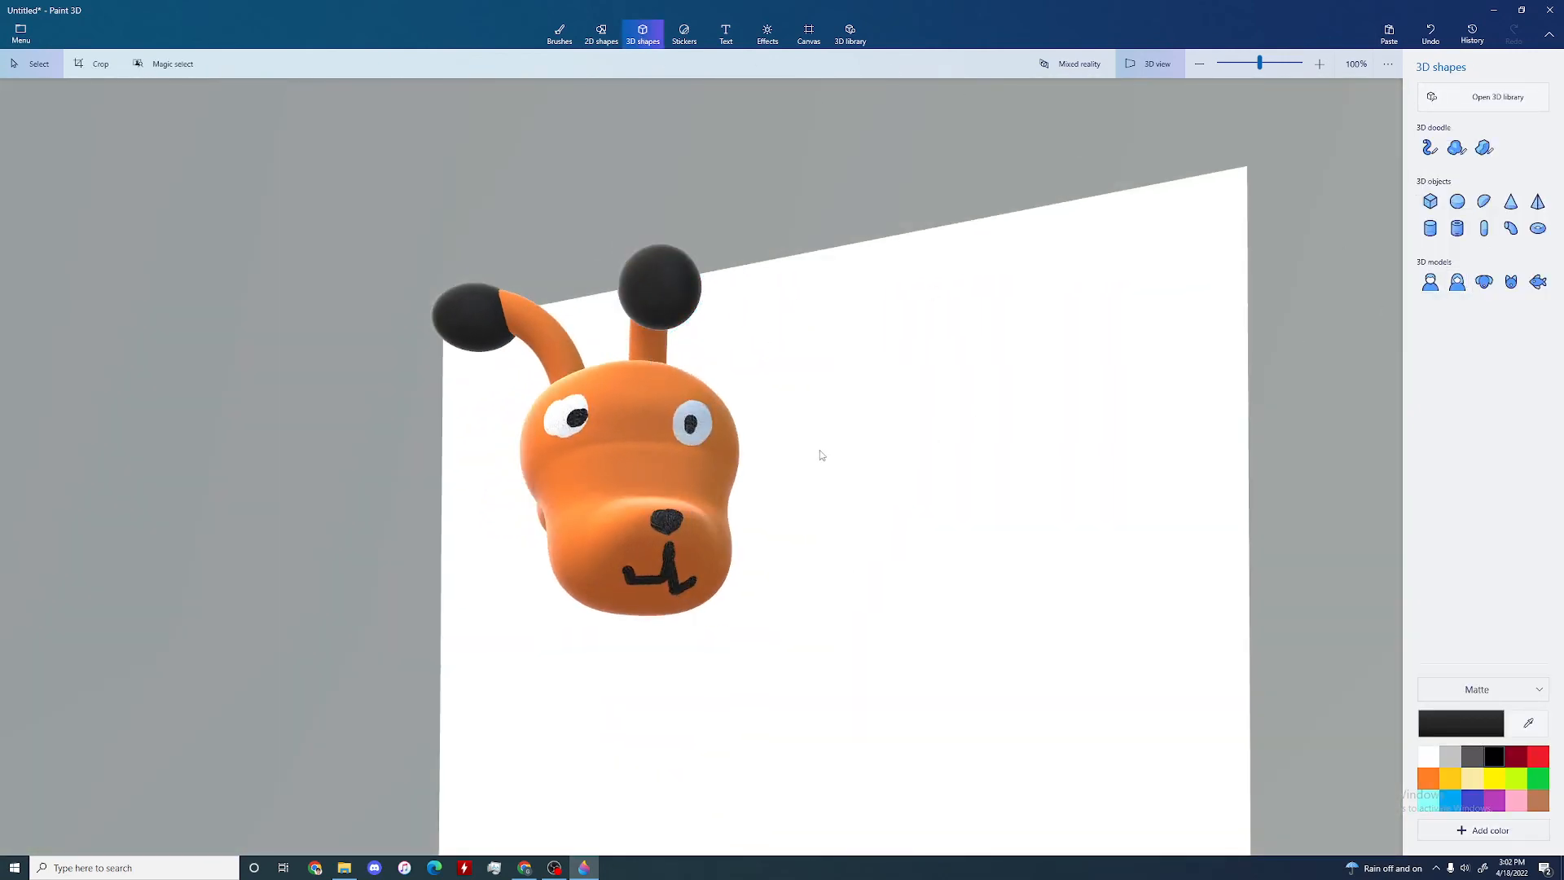
{"action": "right_click_drag", "start_coordinate": [821, 451], "coordinate": [880, 440]}
Step: Try to export the head as a PNG image copy, rotating it slightly in the angle and framing settings
{"action": "left_click", "coordinate": [20, 33]}
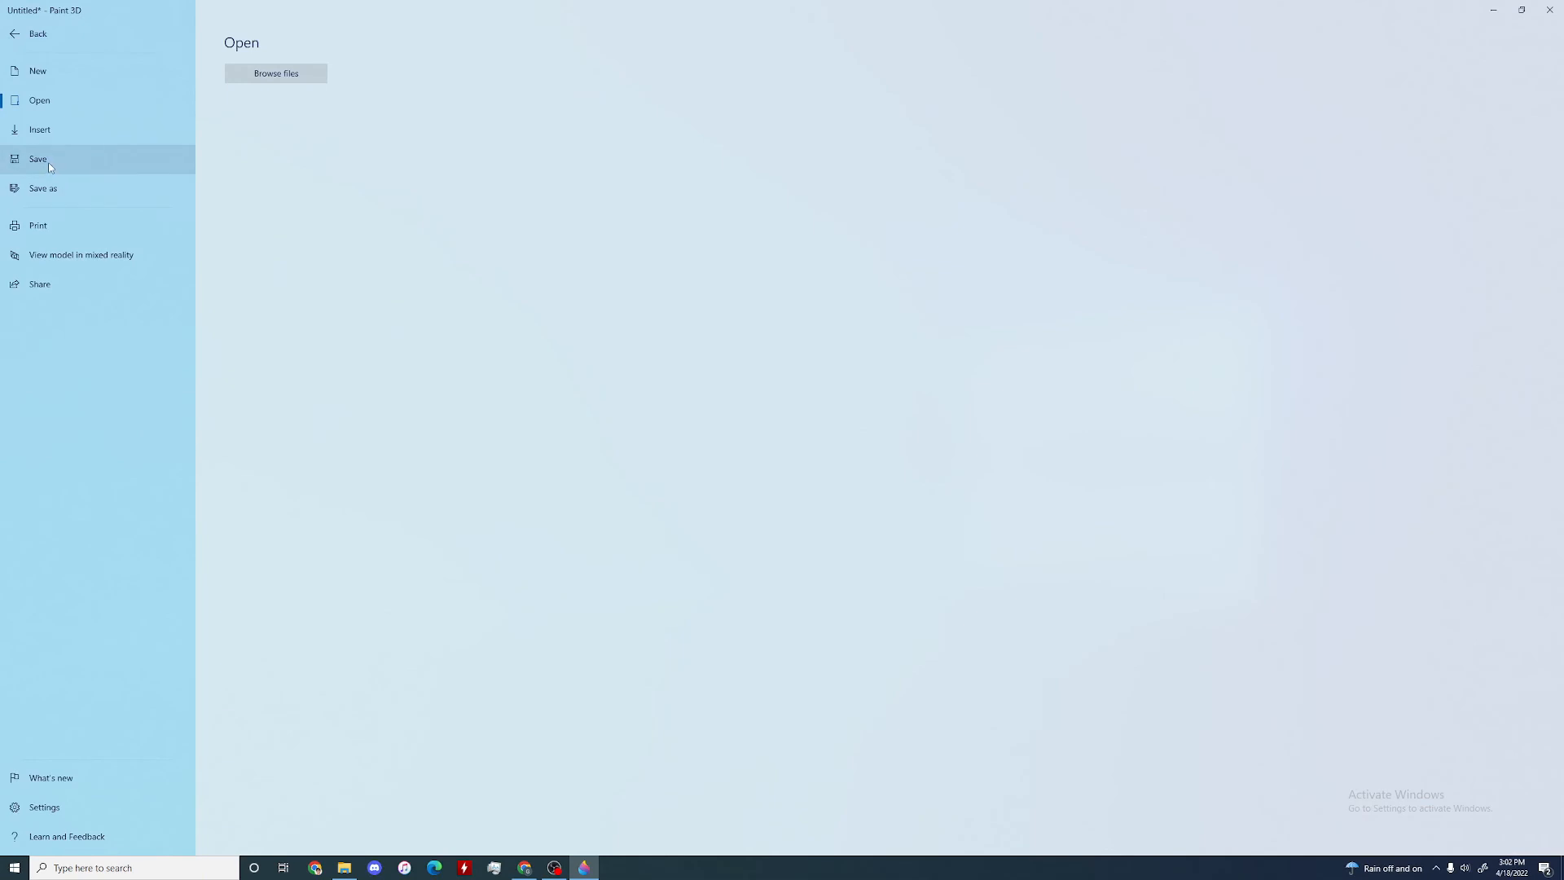
{"action": "left_click", "coordinate": [45, 188]}
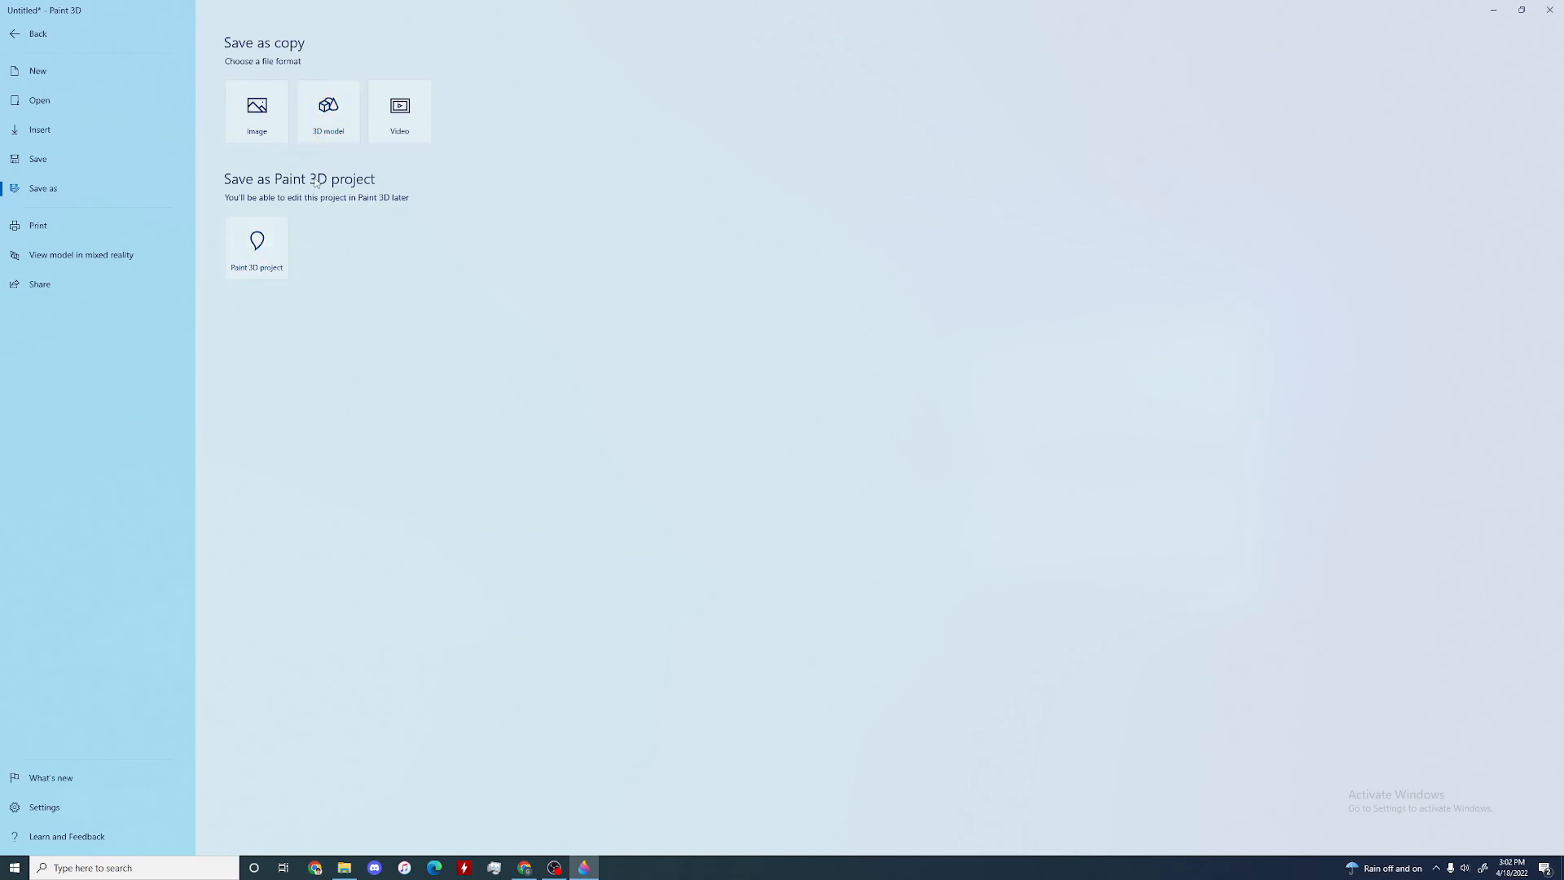
{"action": "left_click", "coordinate": [253, 128]}
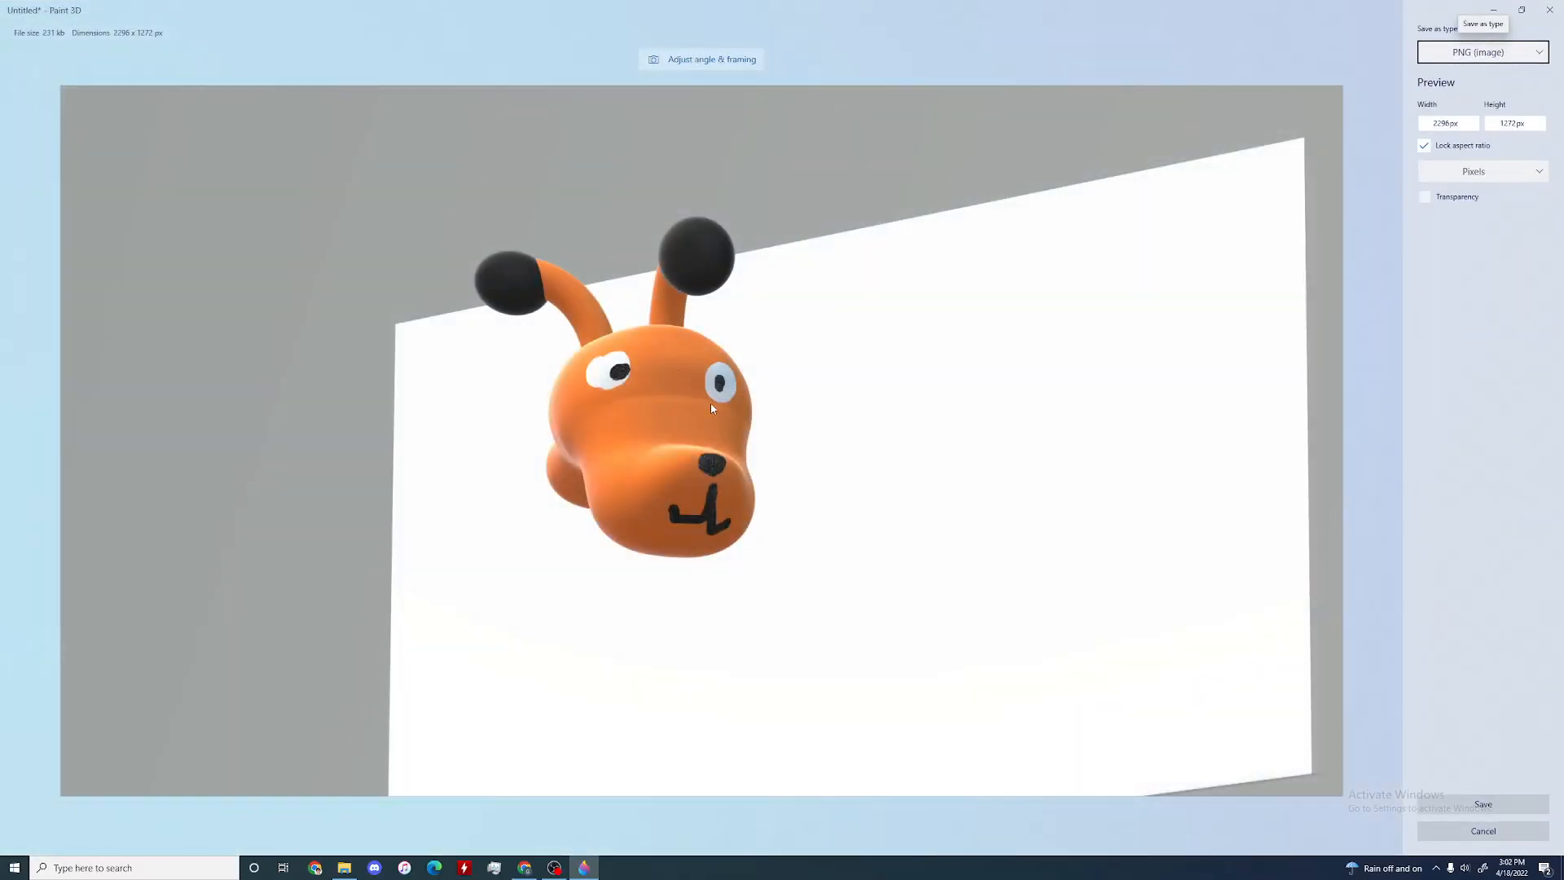
{"action": "left_click", "coordinate": [702, 59]}
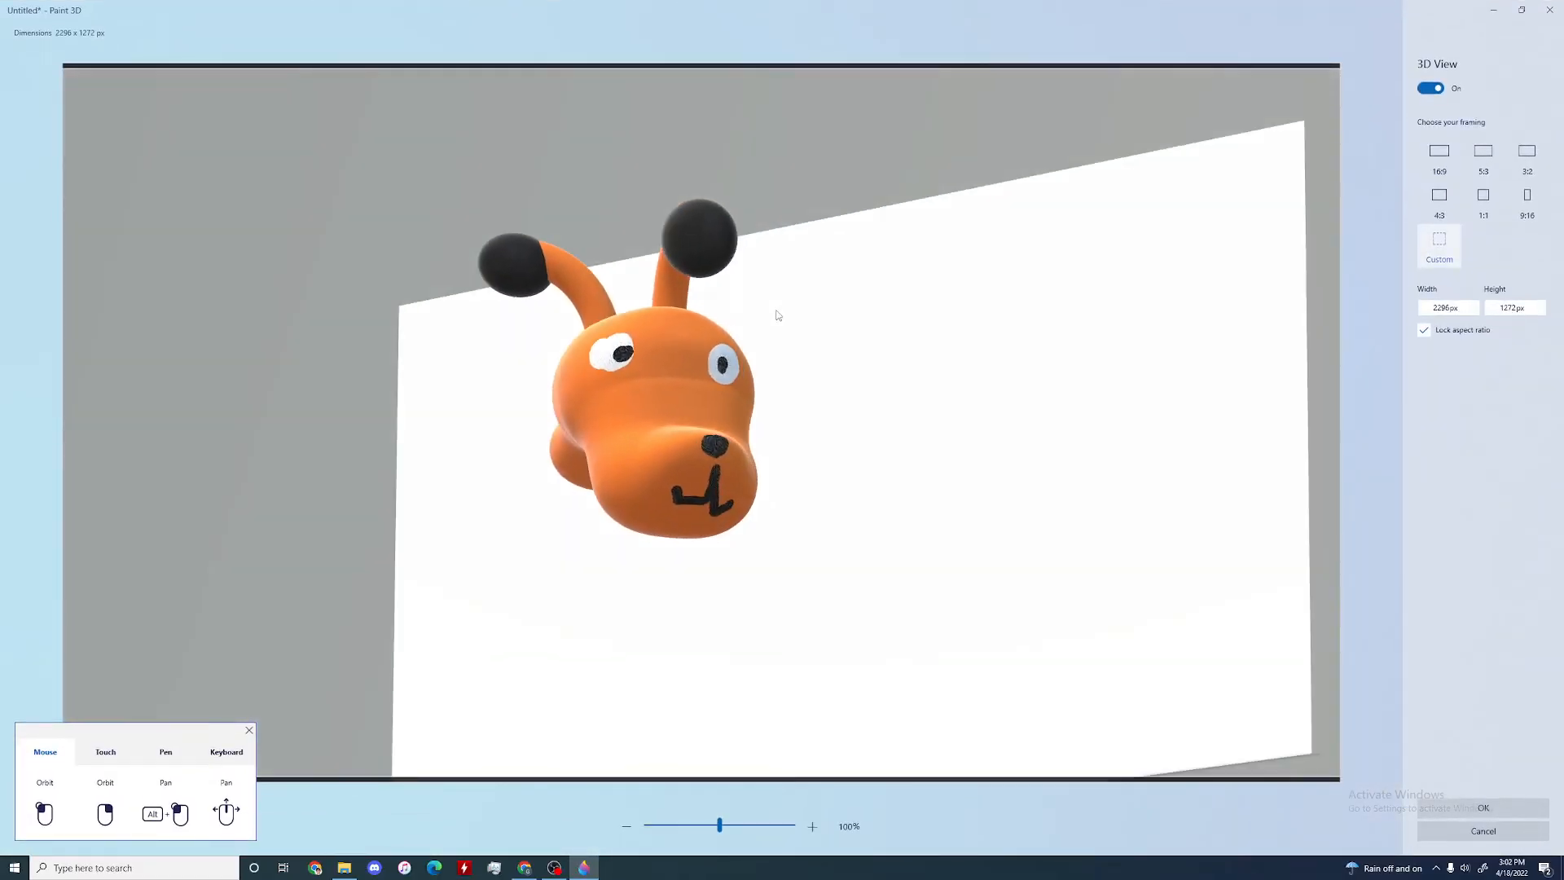
{"action": "left_click_drag", "start_coordinate": [788, 316], "coordinate": [827, 342]}
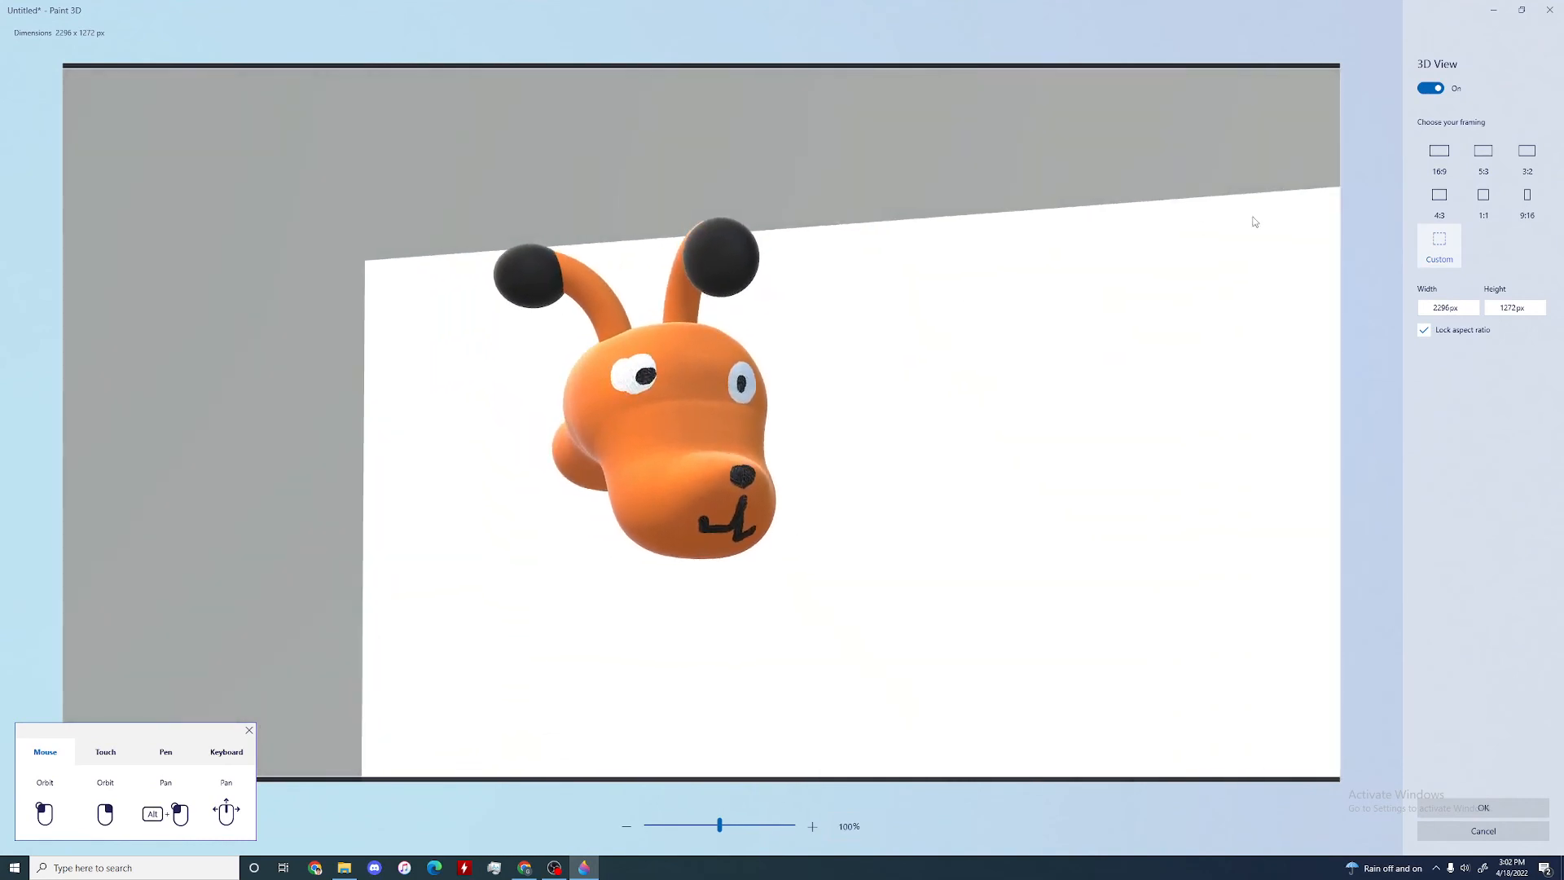
{"action": "left_click", "coordinate": [1483, 807]}
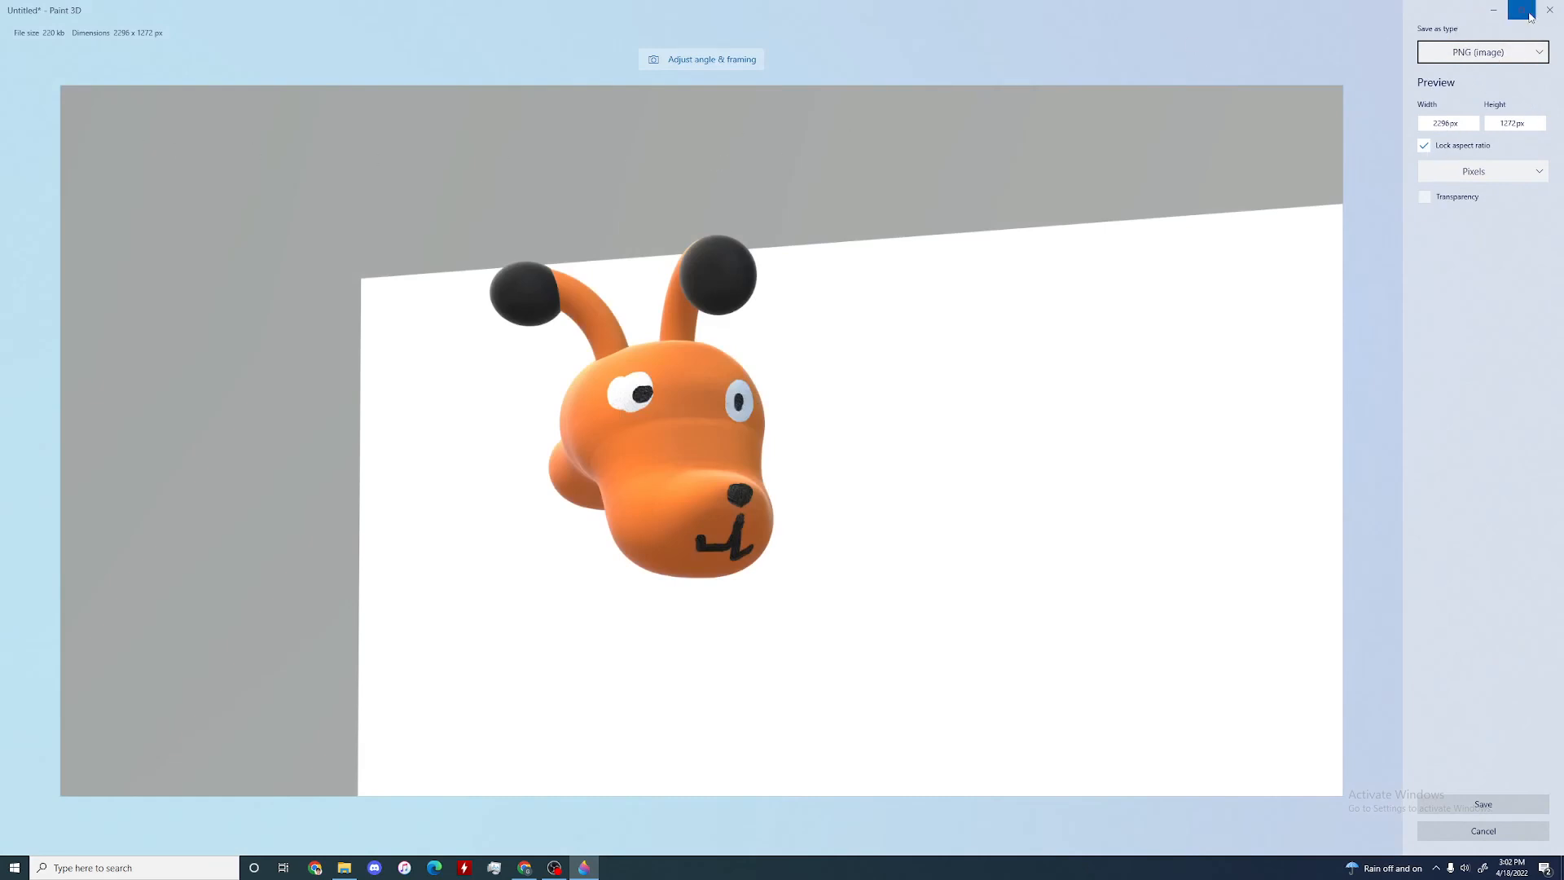
{"action": "left_click", "coordinate": [1497, 805]}
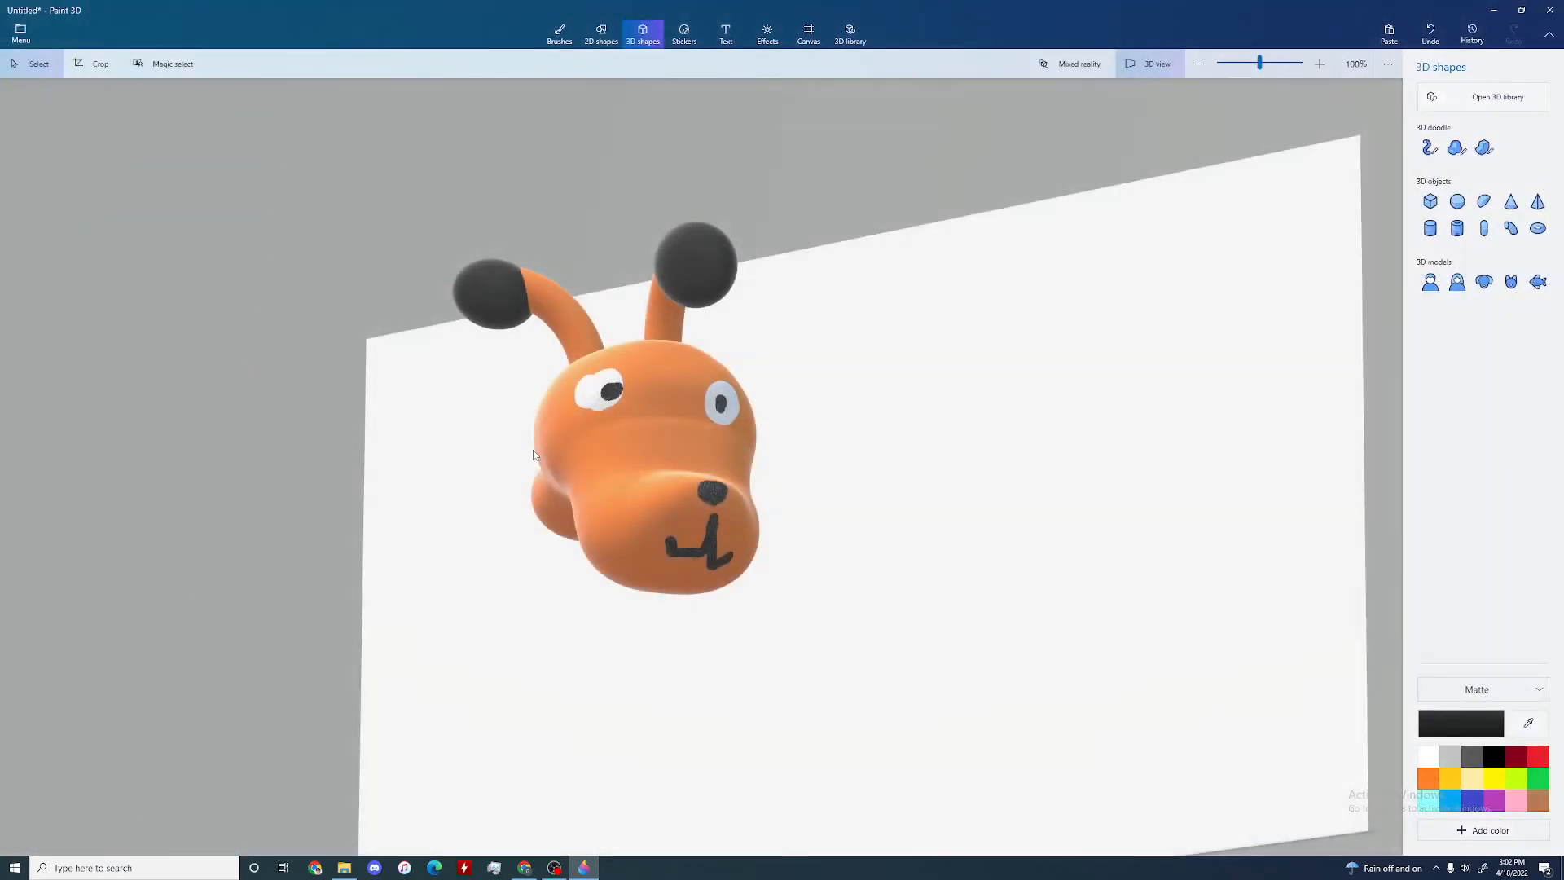
Step: Save the model as an editable Paint 3D project named "dog"
{"action": "left_click", "coordinate": [17, 36]}
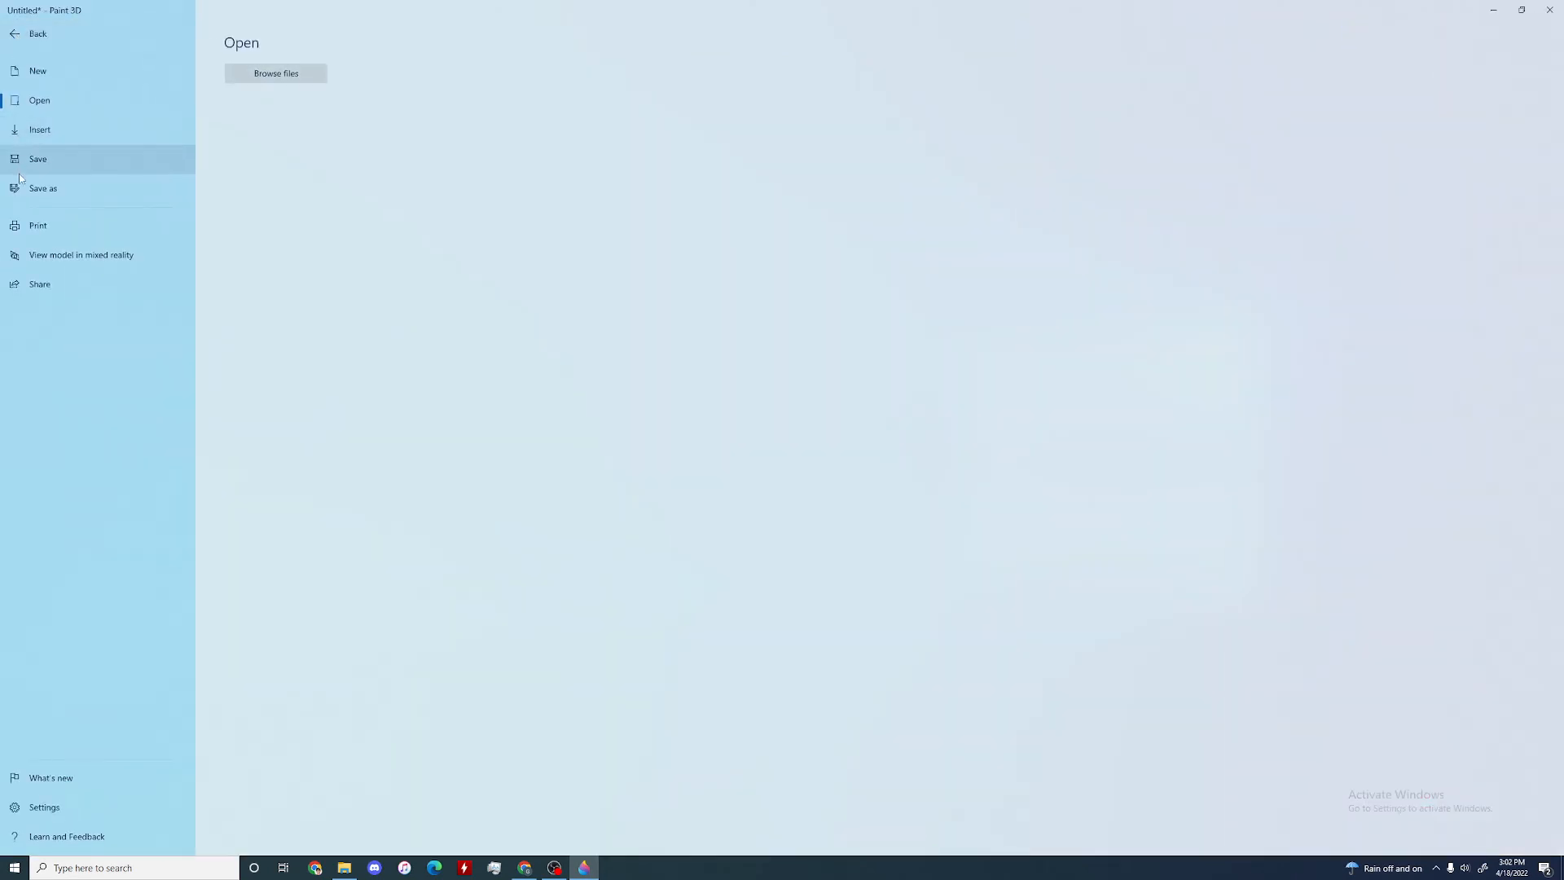
{"action": "left_click", "coordinate": [43, 188]}
{"action": "left_click", "coordinate": [257, 248]}
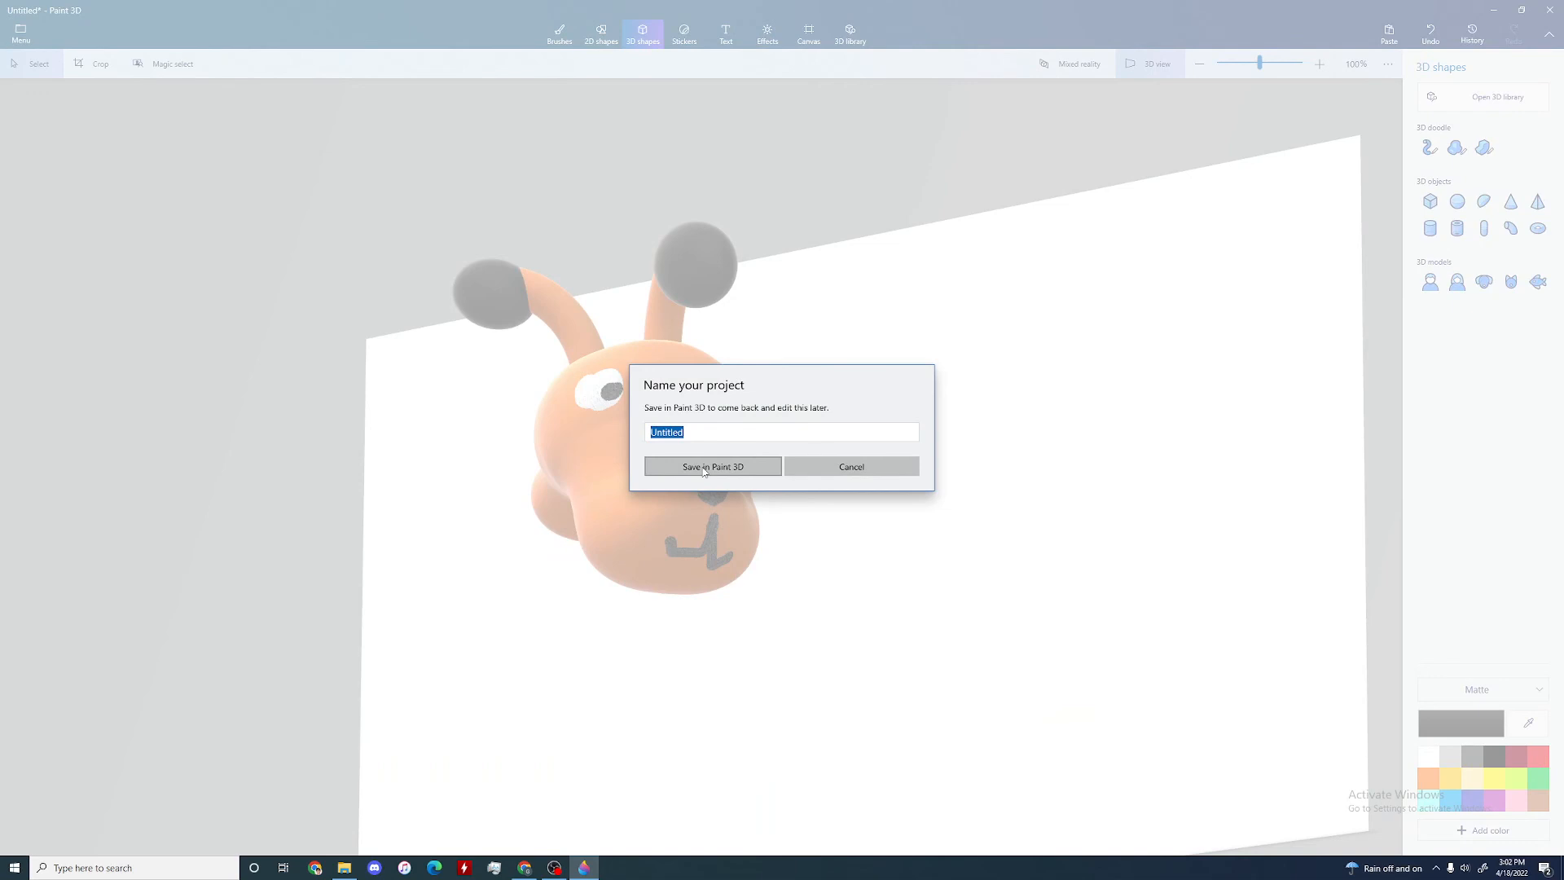
{"action": "type", "text": "asd"}
{"action": "left_click", "coordinate": [702, 467]}
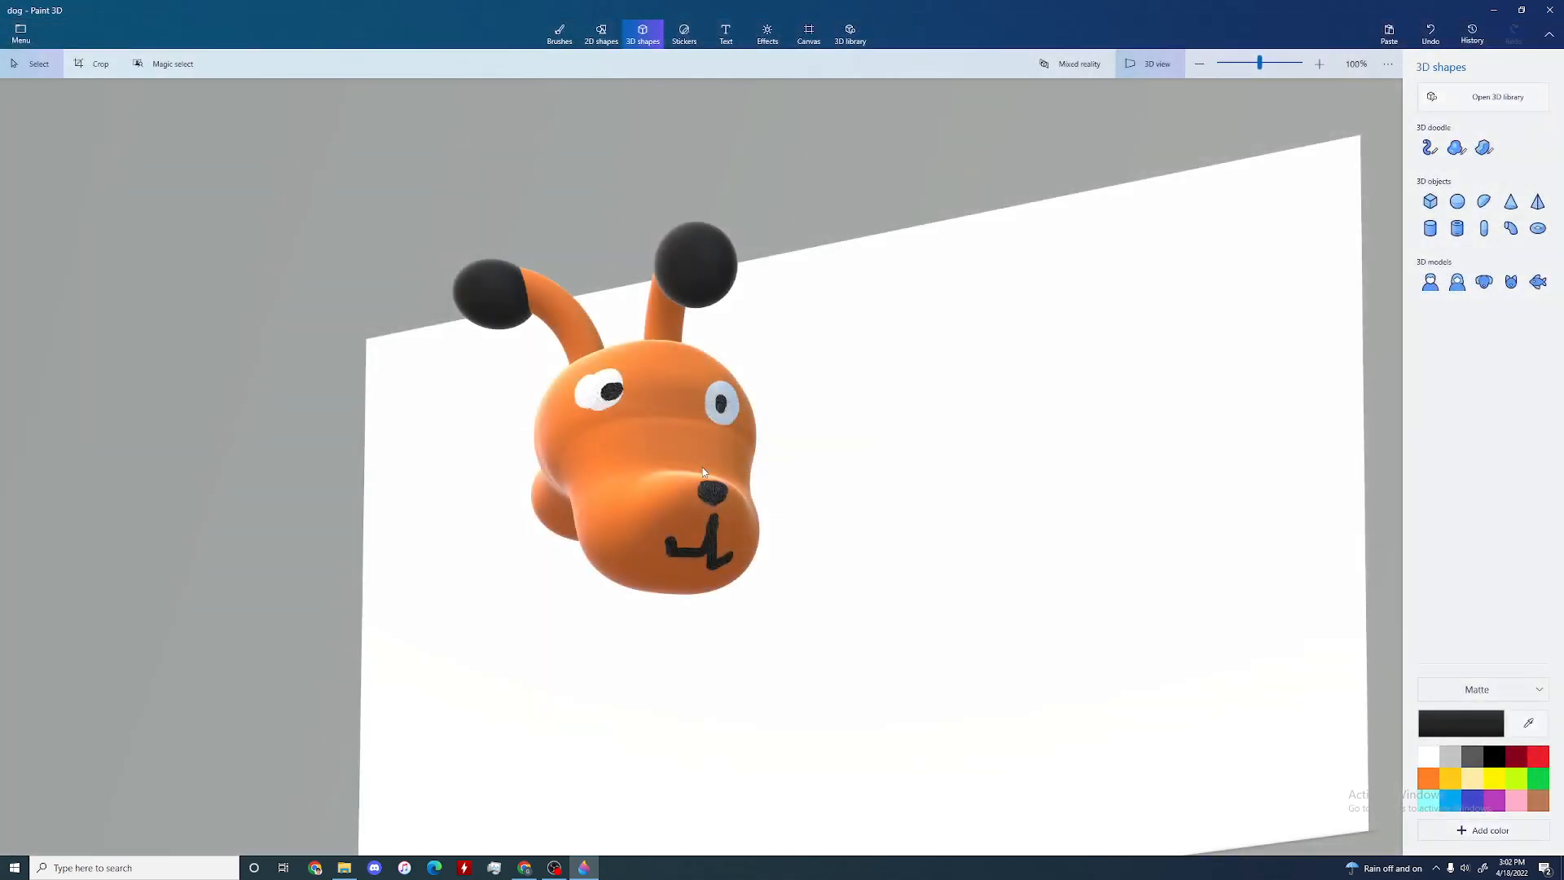
{"action": "right_click_drag", "start_coordinate": [807, 489], "coordinate": [852, 514]}
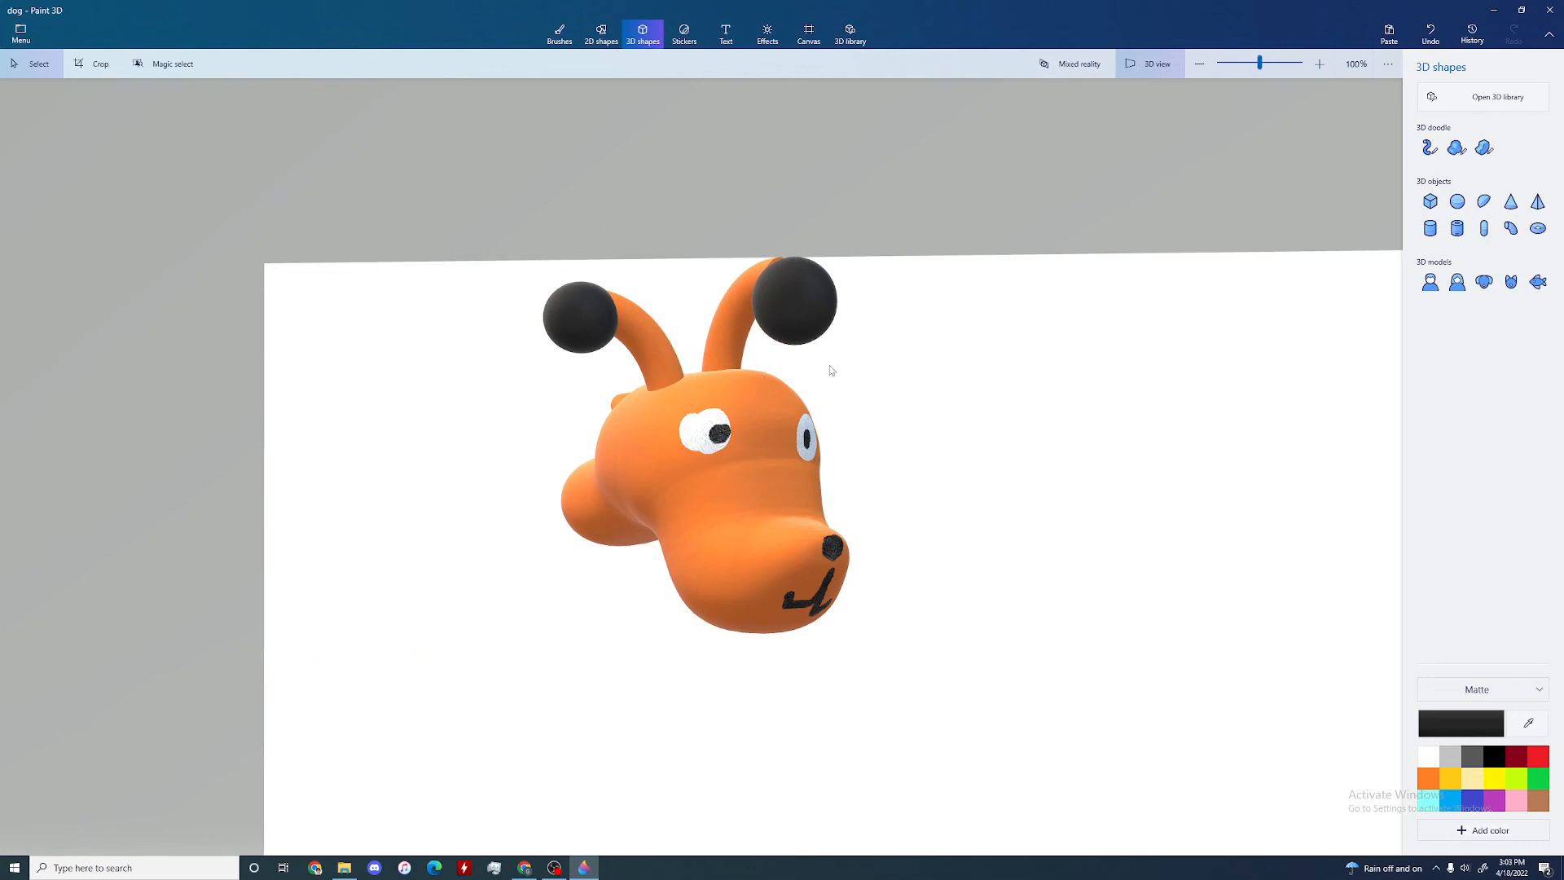
{"action": "left_click_drag", "start_coordinate": [912, 367], "coordinate": [925, 401]}
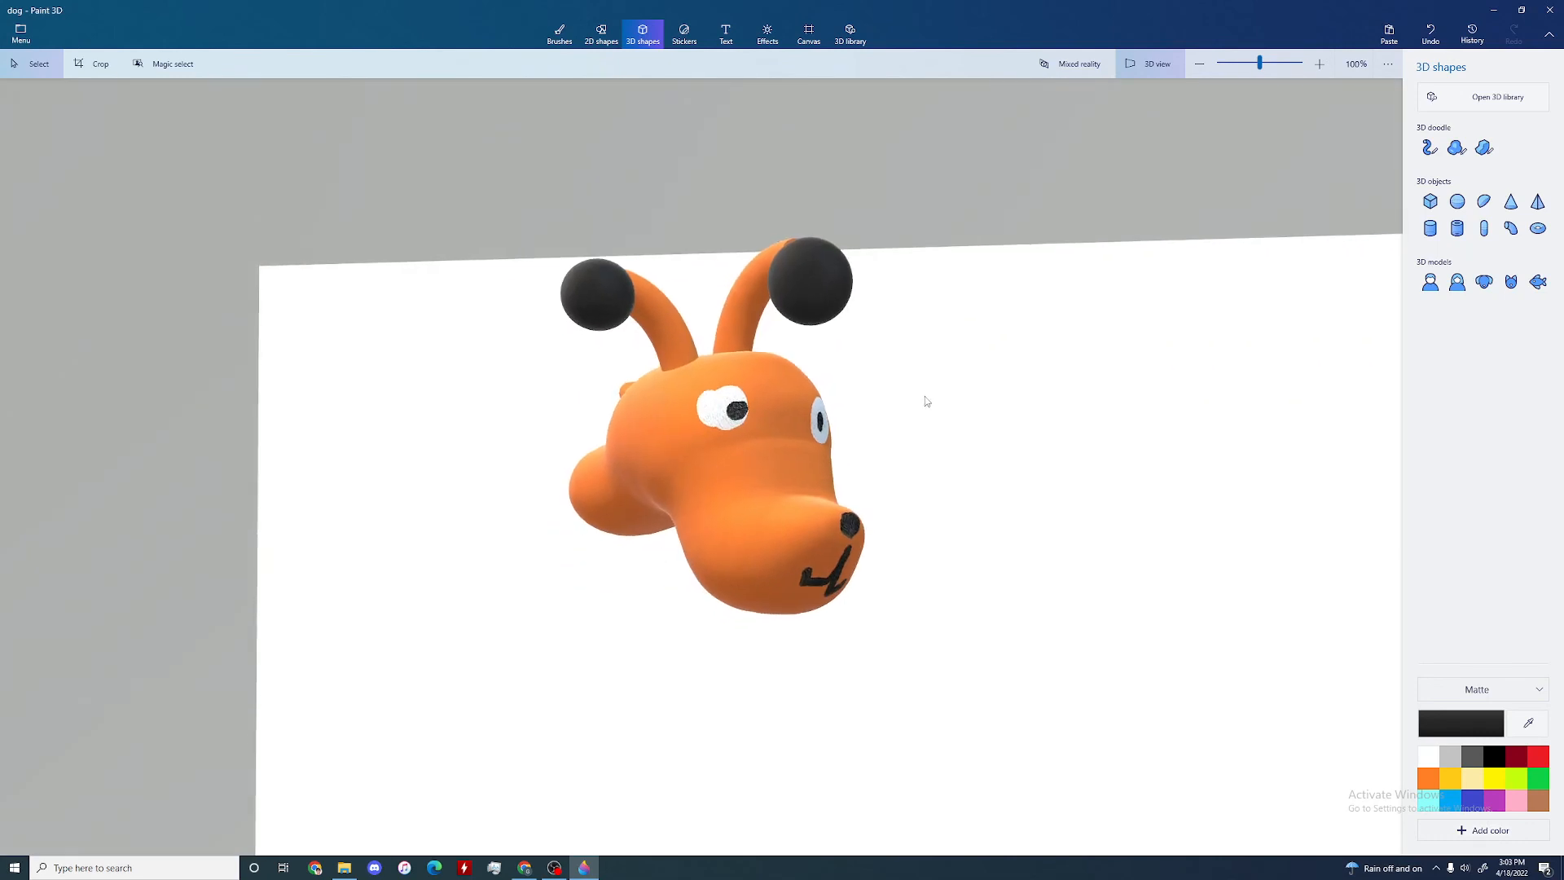
{"action": "left_click_drag", "start_coordinate": [925, 477], "coordinate": [968, 472]}
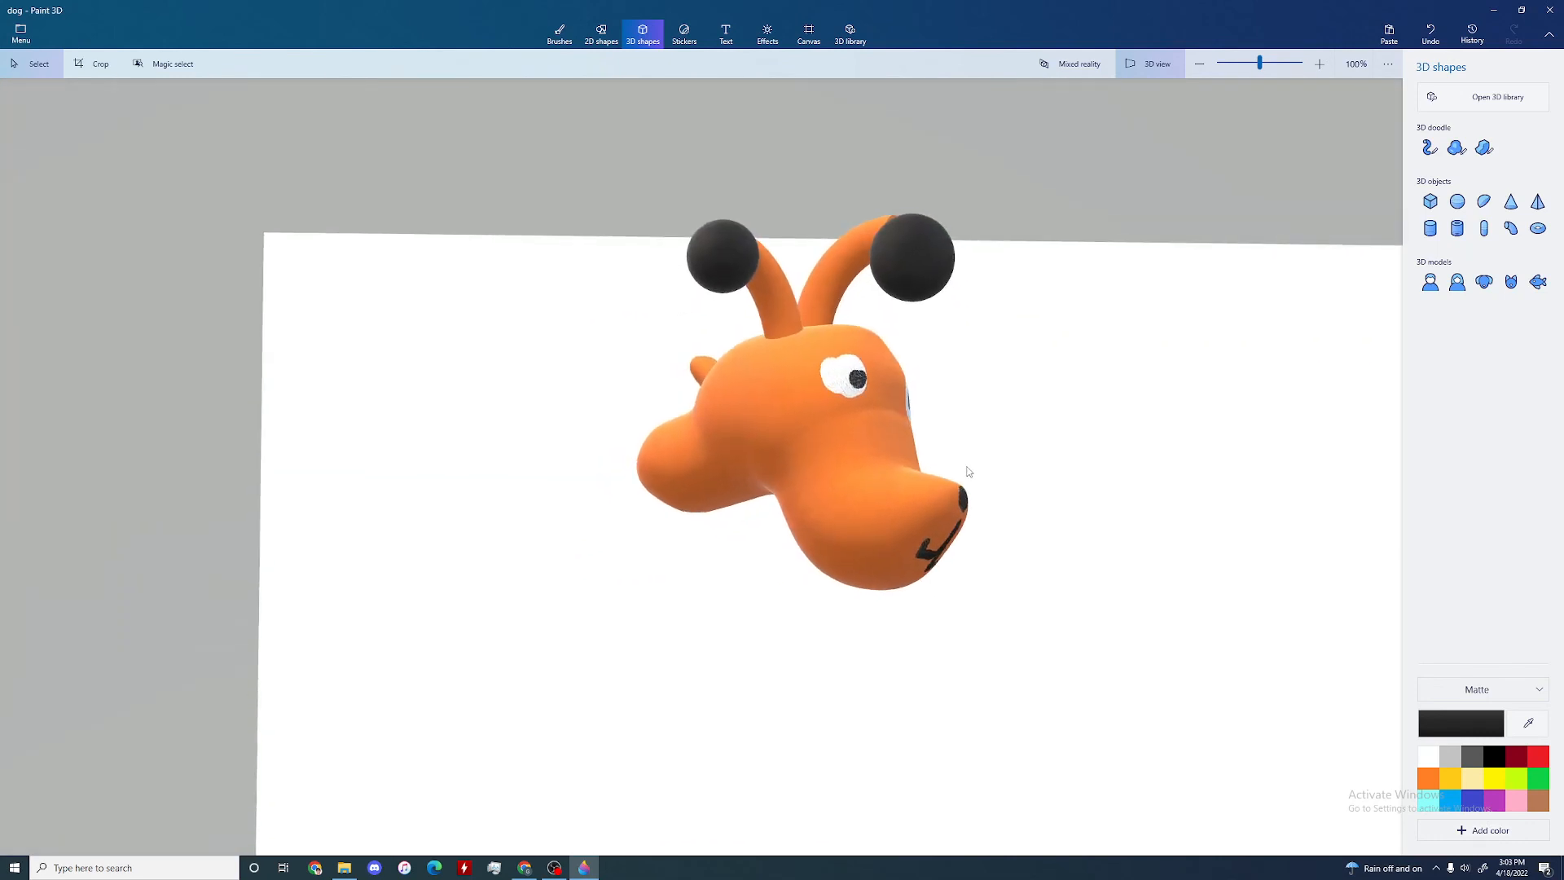